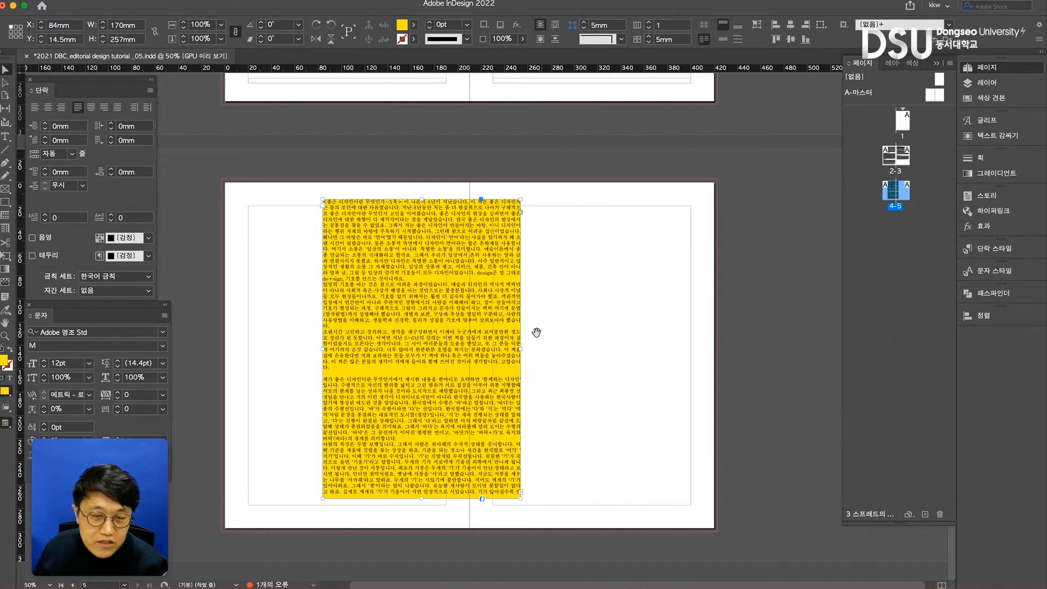
# - Move the yellow text frame onto the pasteboard and paste its full text into a new 170 × 257 mm frame within page 4's margins
pyautogui.hscroll(-2, 537, 331)
pyautogui.moveTo(555, 295); pyautogui.dragTo(236, 284)
pyautogui.doubleClick(214, 246)
pyautogui.hotkey('ctrl', 'a')
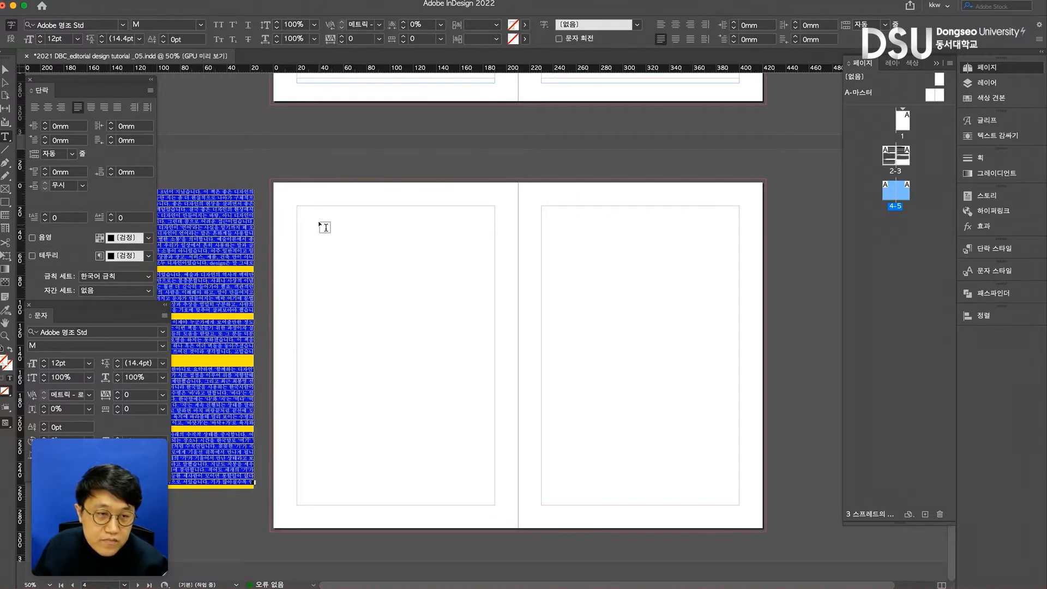
pyautogui.moveTo(296, 206); pyautogui.dragTo(495, 504)
pyautogui.hotkey('ctrl', 'v')
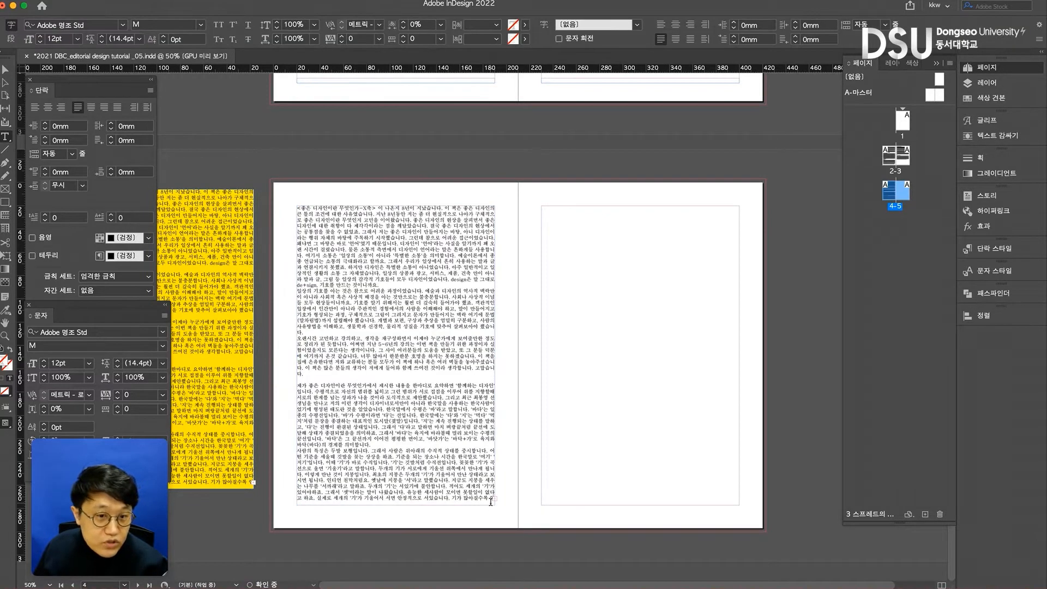
pyautogui.press('Escape')
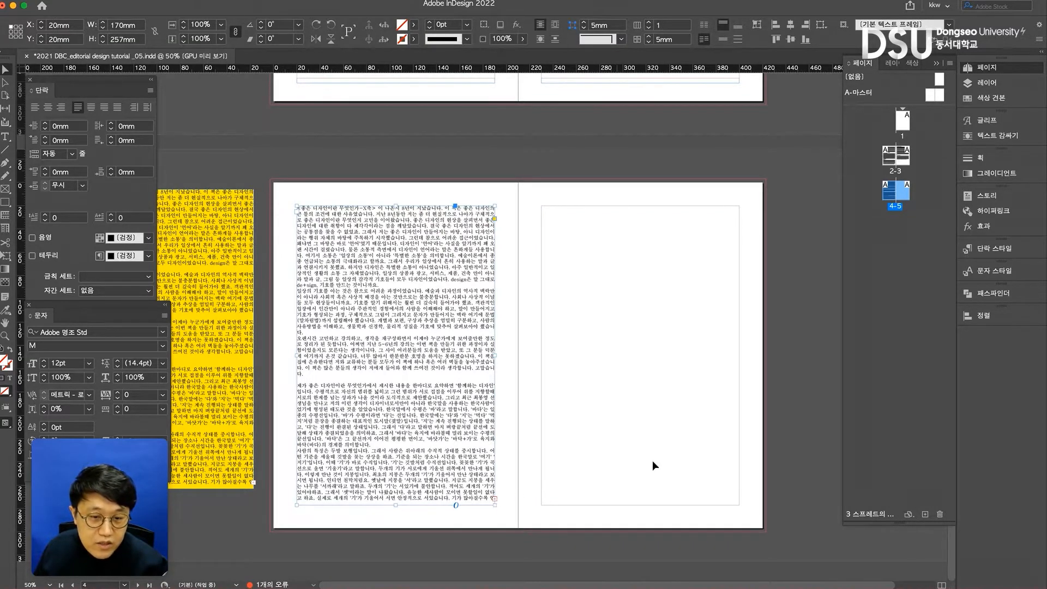
pyautogui.click(493, 498)
pyautogui.moveTo(541, 207); pyautogui.dragTo(718, 465)
pyautogui.press('super+z')
pyautogui.press('Escape')
# - Duplicate the page 4 text frame into page 5's margins and delete all the text in the copy
pyautogui.moveTo(340, 253); pyautogui.dragTo(601, 274)
pyautogui.doubleClick(600, 274)
pyautogui.press('super+a')
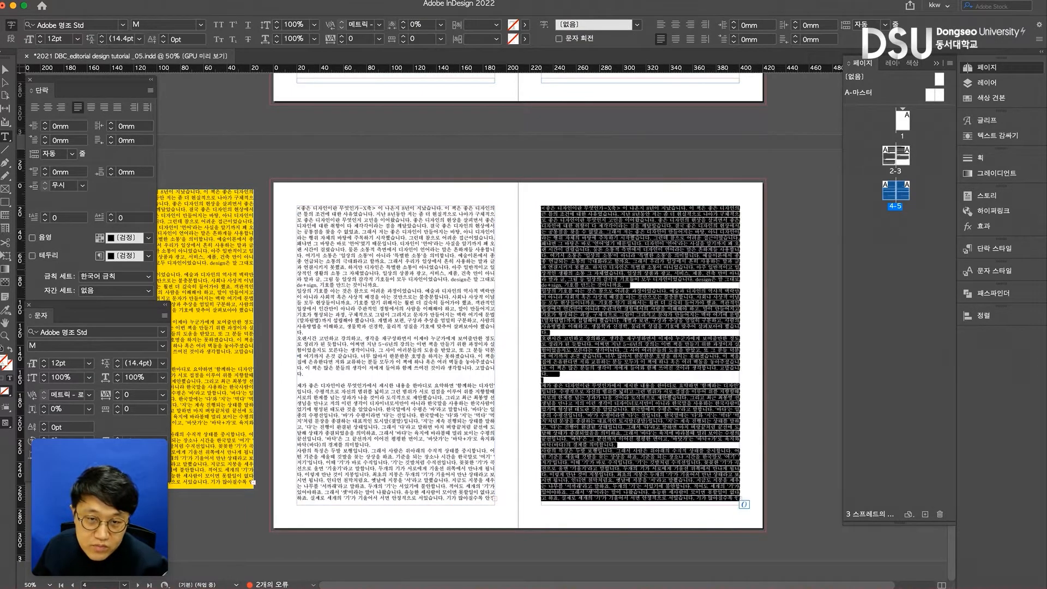
pyautogui.press('BackSpace')
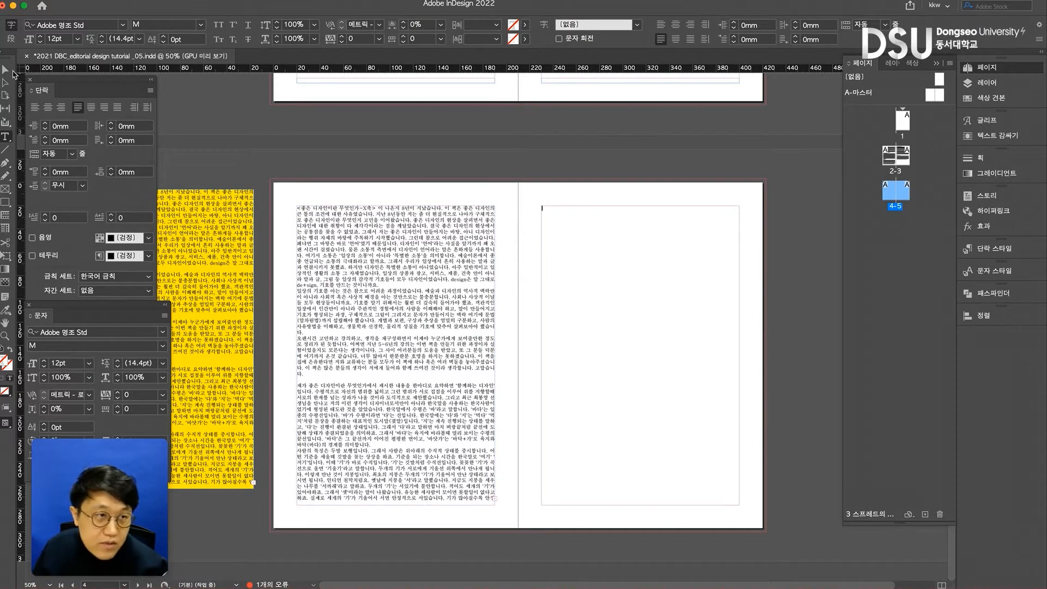
pyautogui.click(5, 70)
pyautogui.moveTo(659, 253); pyautogui.dragTo(635, 278)
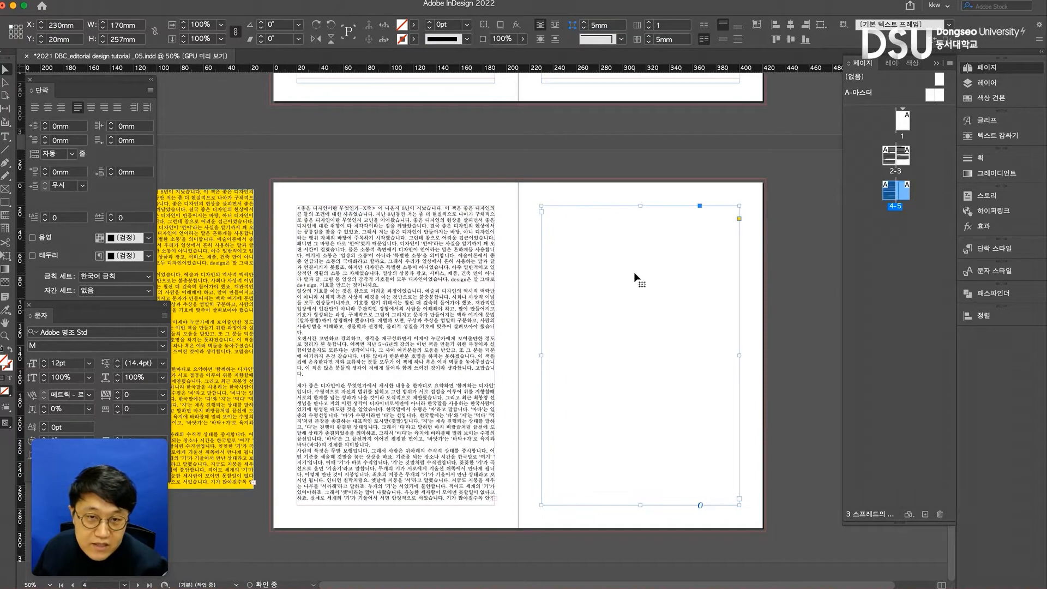
# - Thread the overset text of the page 4 frame into the empty text frame on page 5
pyautogui.click(495, 500)
pyautogui.click(494, 499)
pyautogui.click(600, 470)
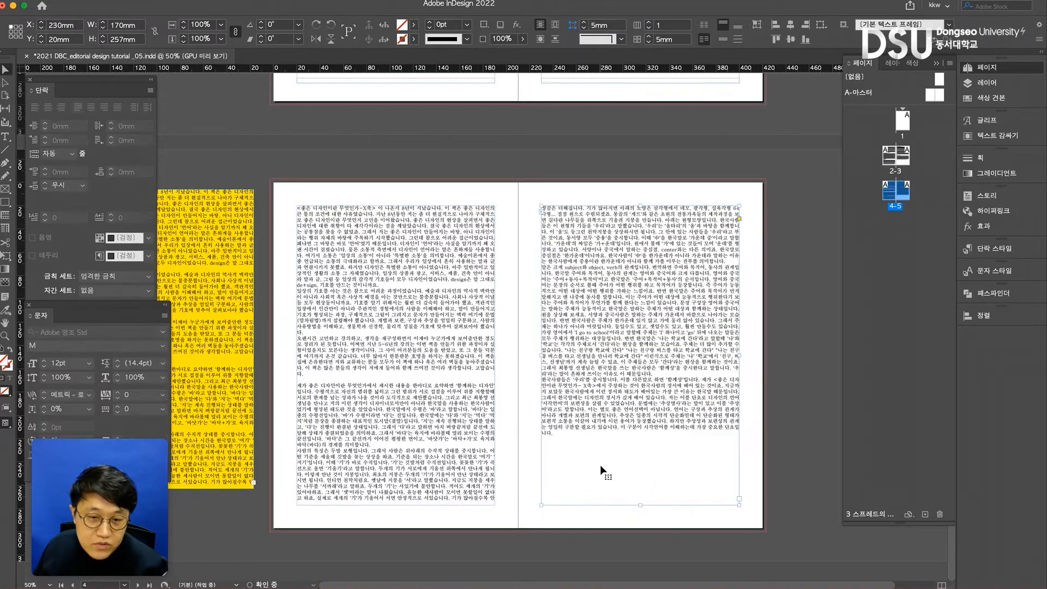
pyautogui.click(512, 171)
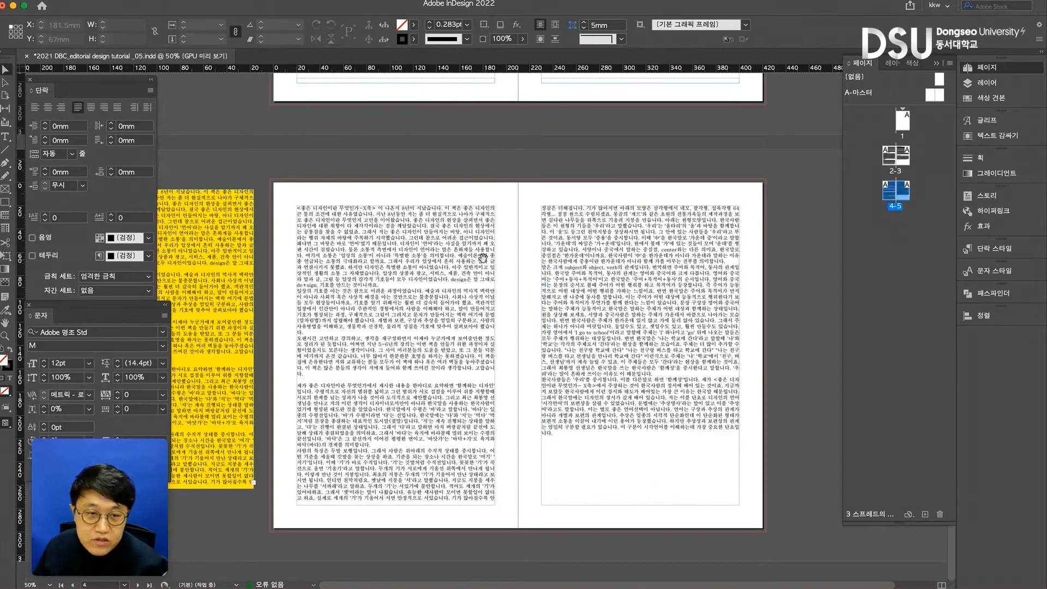
# - Delete the page 4-5 spread from the document
pyautogui.scroll(5, 428, 216)
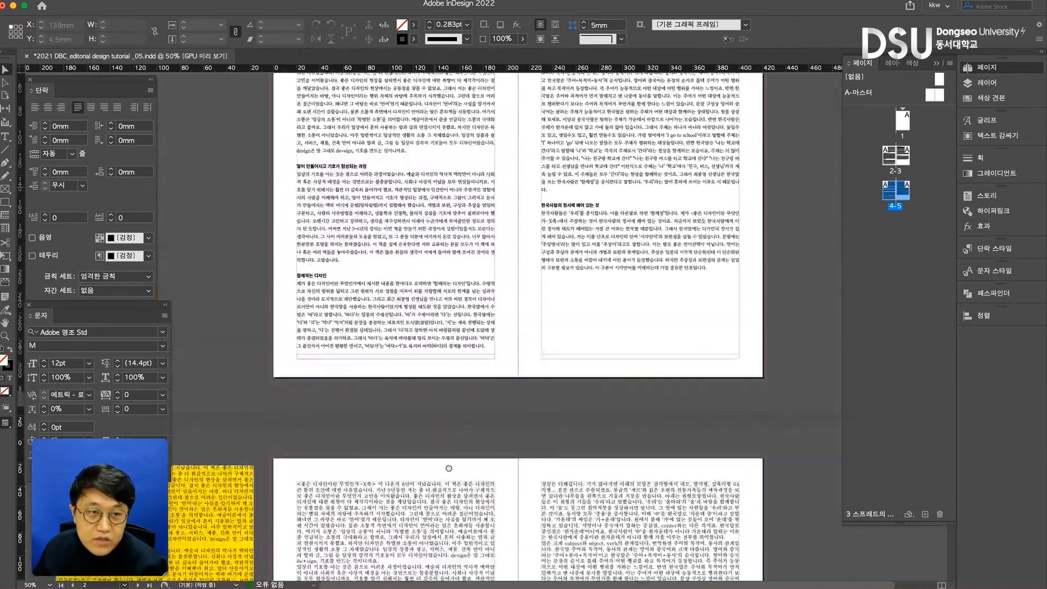
pyautogui.scroll(-5, 442, 286)
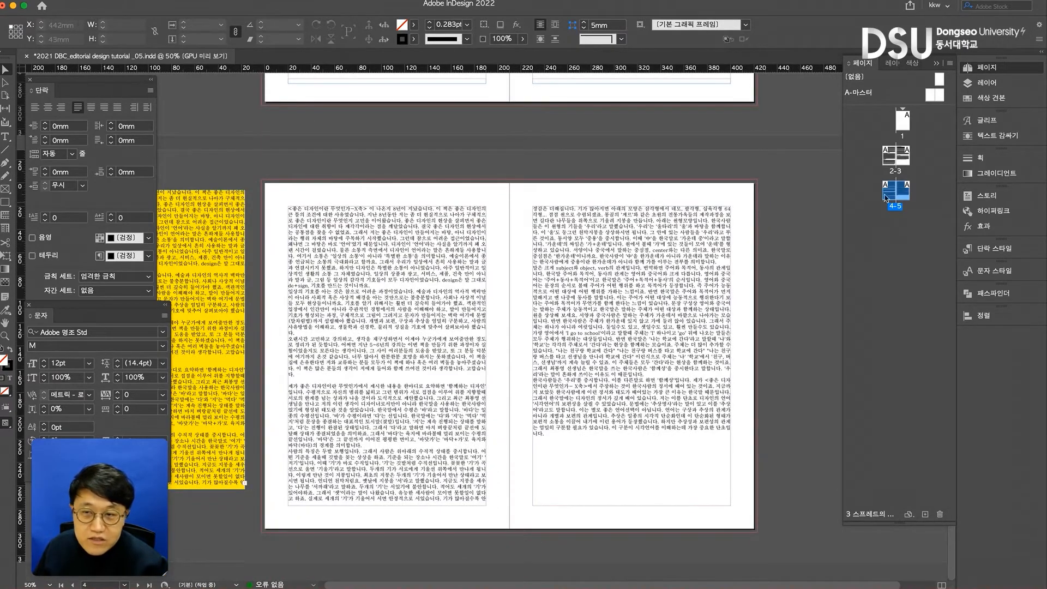
pyautogui.click(939, 513)
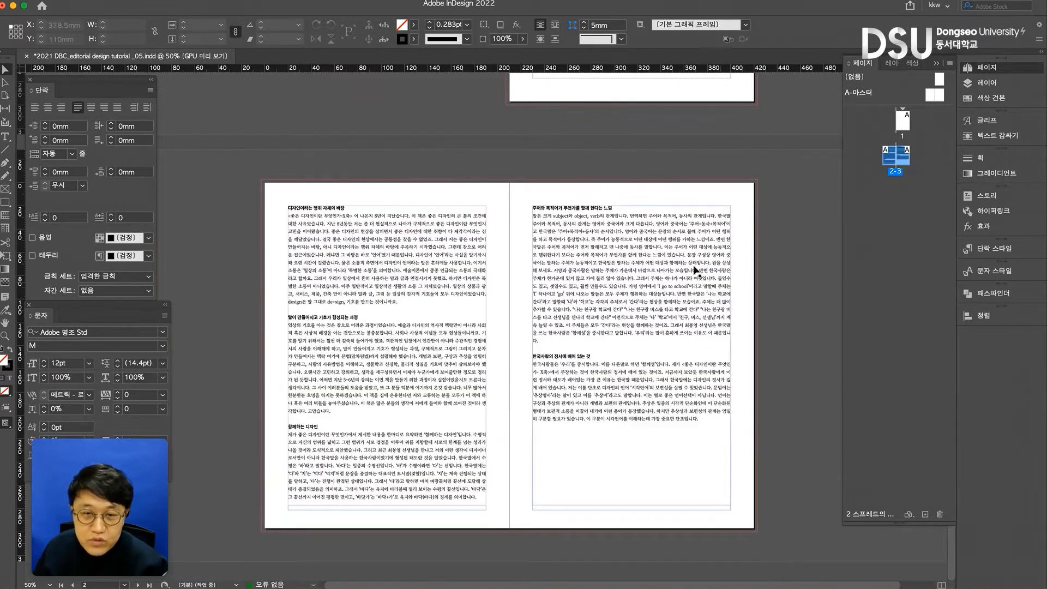
# - Examine the blank lines that separate the headed sections of the text on pages 2-3
pyautogui.scroll(3, 692, 256)
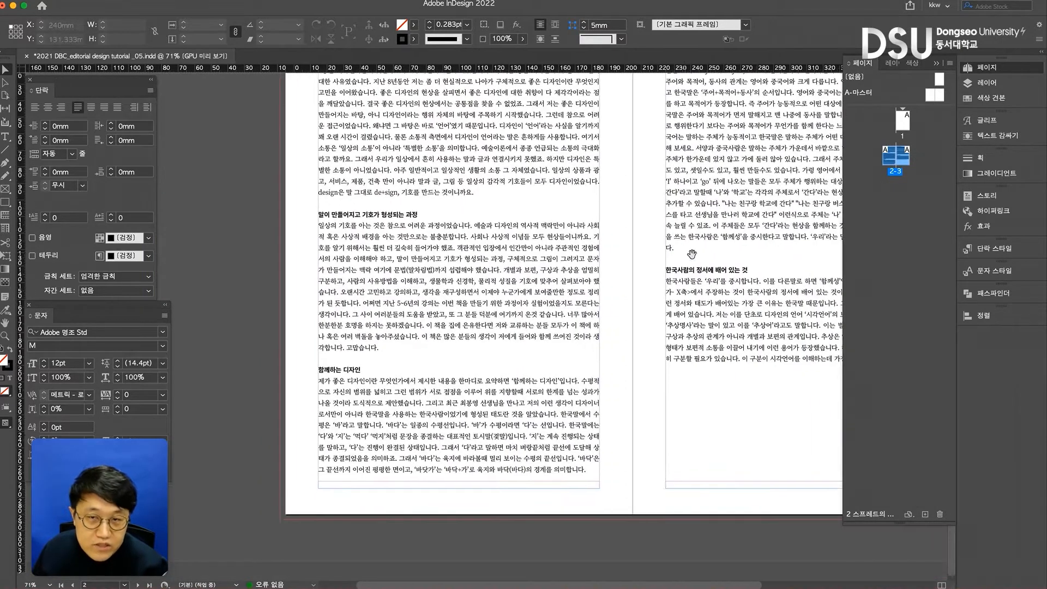
pyautogui.hscroll(3, 635, 321)
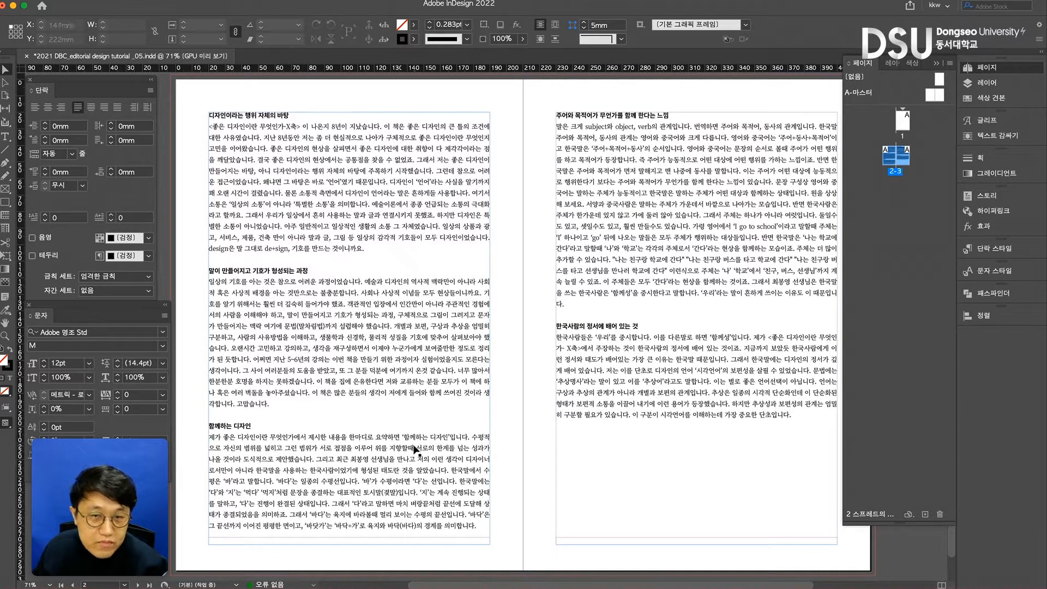
pyautogui.doubleClick(275, 231)
pyautogui.tripleClick(259, 250)
pyautogui.click(255, 259)
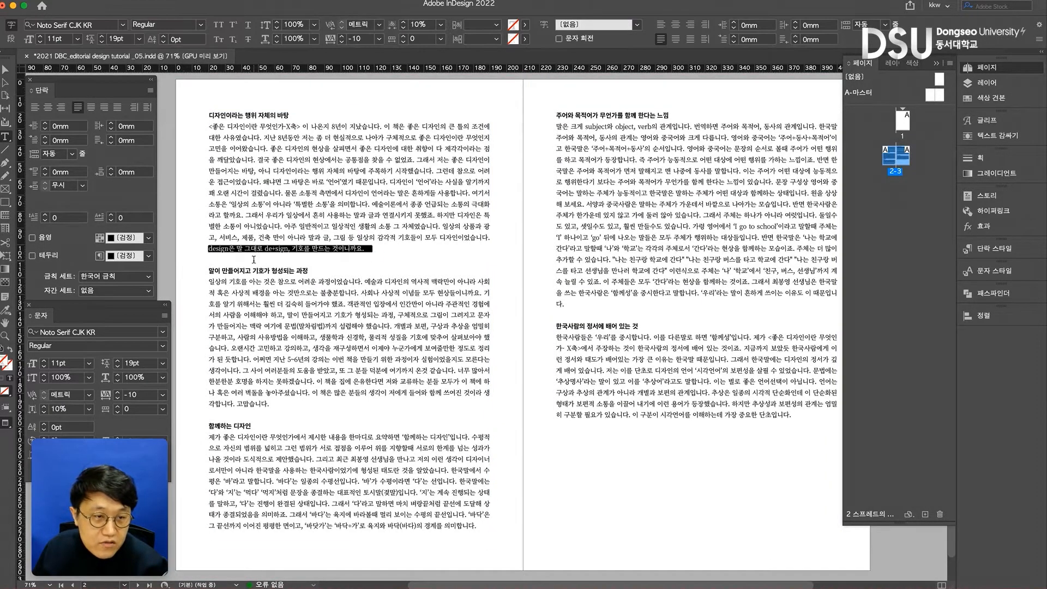
pyautogui.click(228, 414)
pyautogui.click(567, 317)
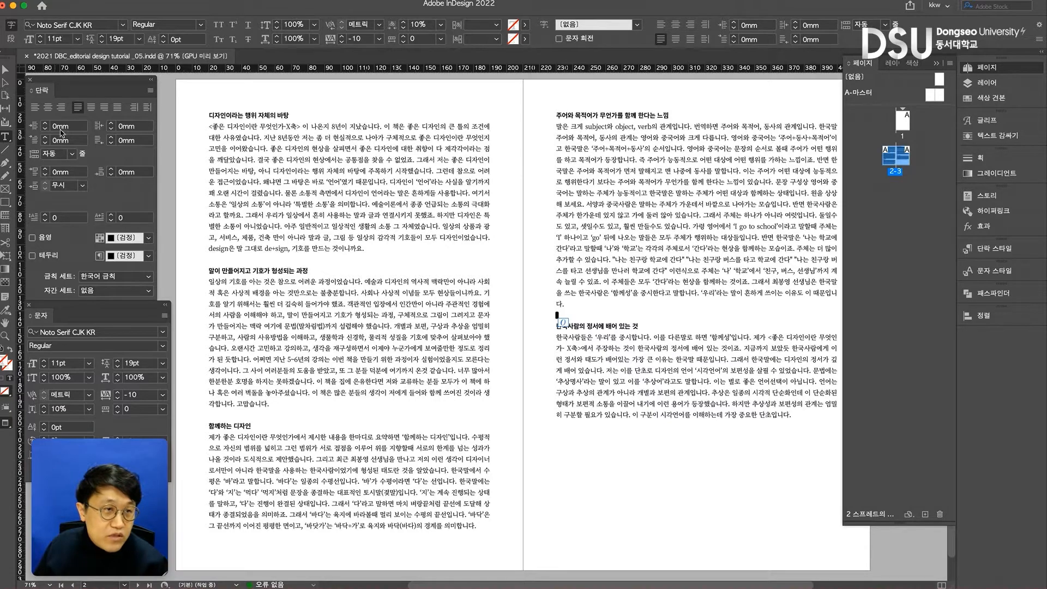
# - Delete the five bold subheadings from the text on pages 2-3, keeping the blank lines between paragraphs
pyautogui.tripleClick(253, 117)
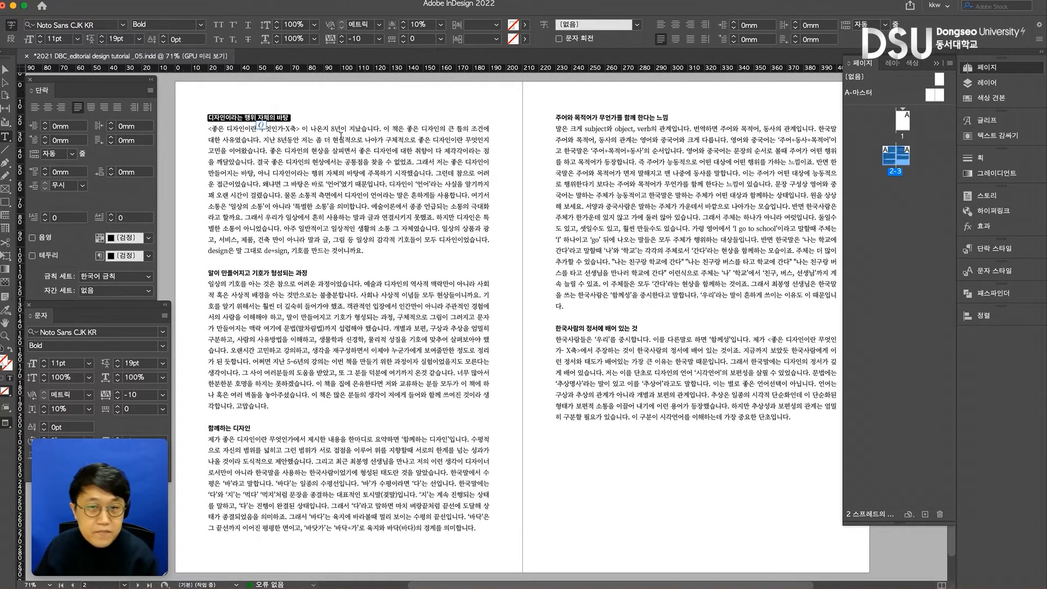
pyautogui.press('BackSpace')
pyautogui.tripleClick(275, 261)
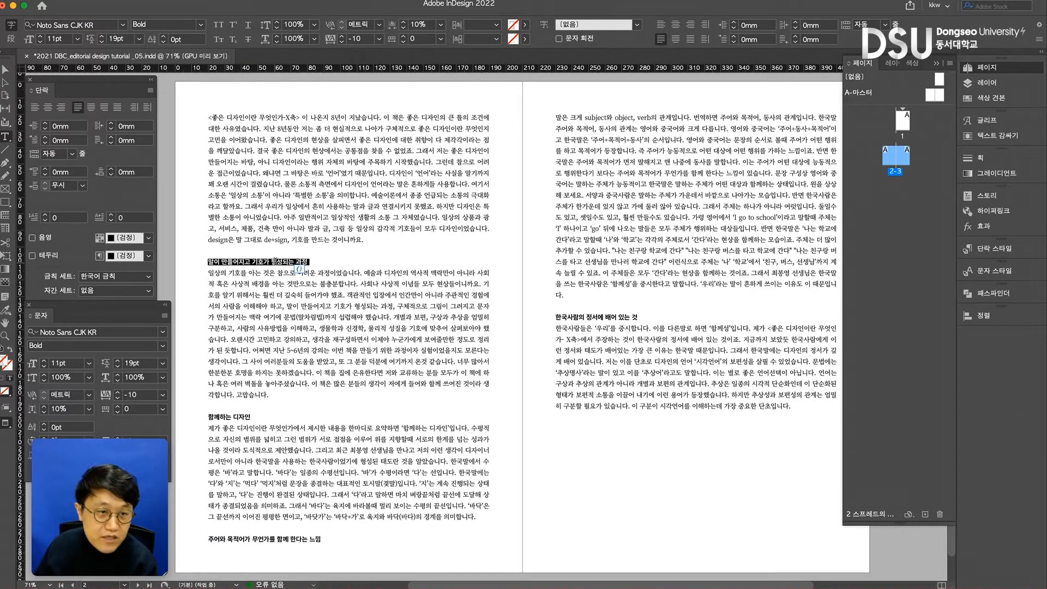
pyautogui.press('BackSpace')
pyautogui.tripleClick(239, 406)
pyautogui.press('BackSpace')
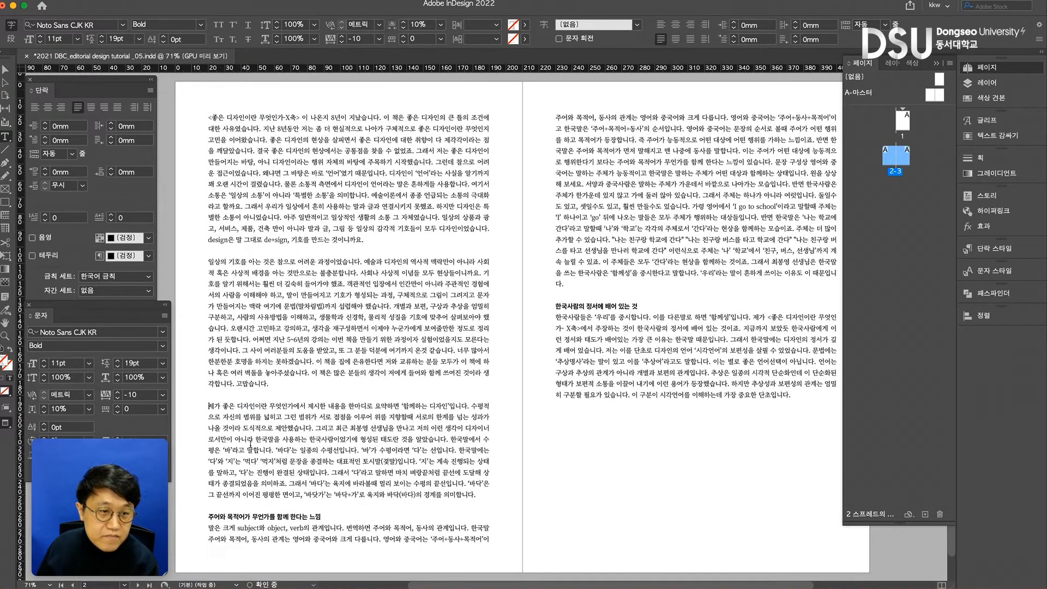
pyautogui.doubleClick(270, 517)
pyautogui.tripleClick(273, 517)
pyautogui.press('BackSpace')
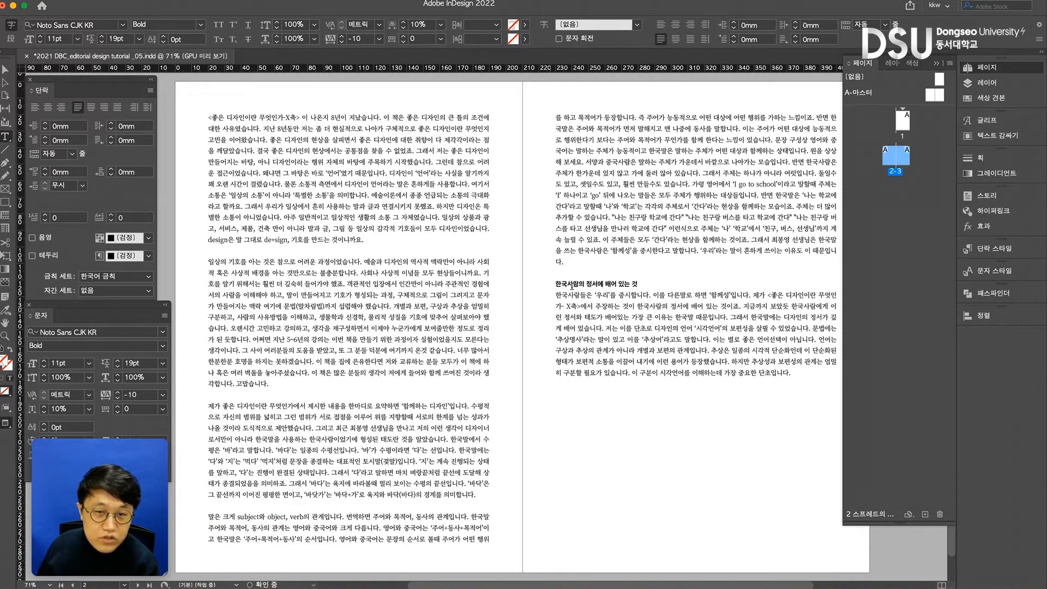
pyautogui.tripleClick(588, 283)
pyautogui.press('BackSpace')
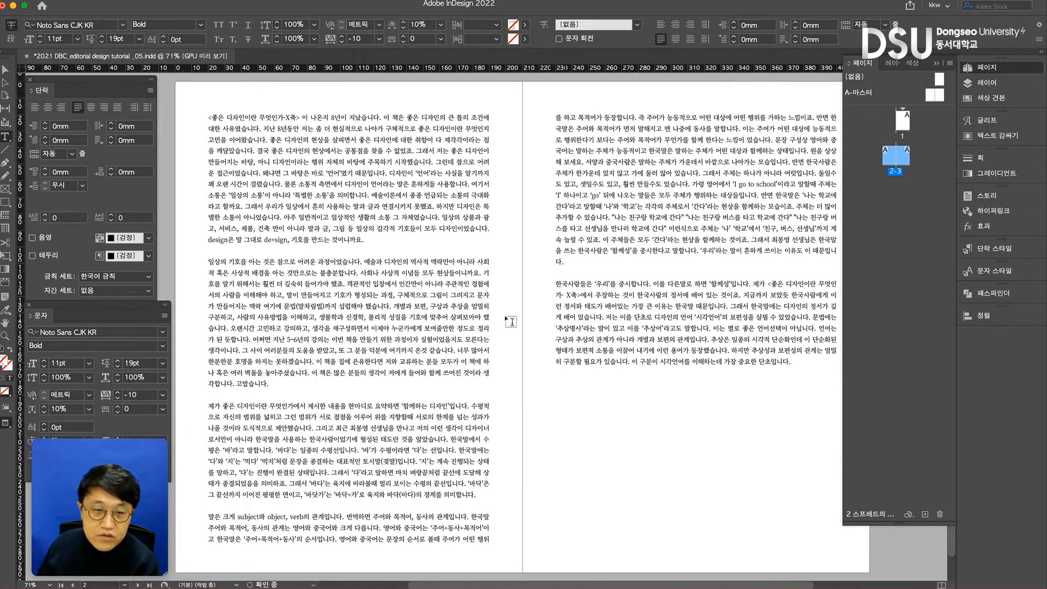
# - Set the leading of the whole threaded text on pages 2-3 to 21 pt
pyautogui.click(293, 393)
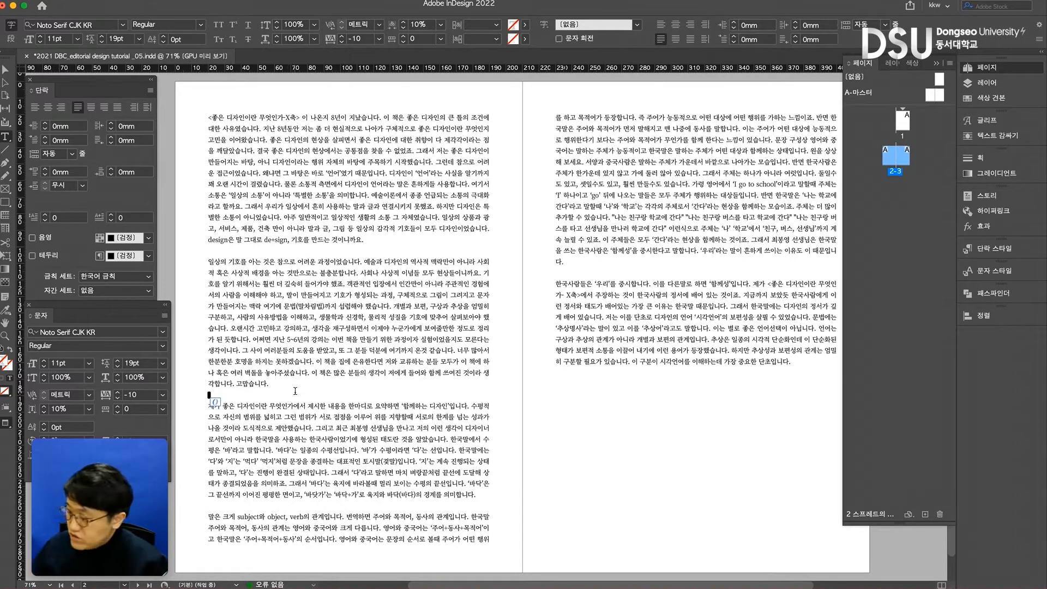
pyautogui.press('super+a')
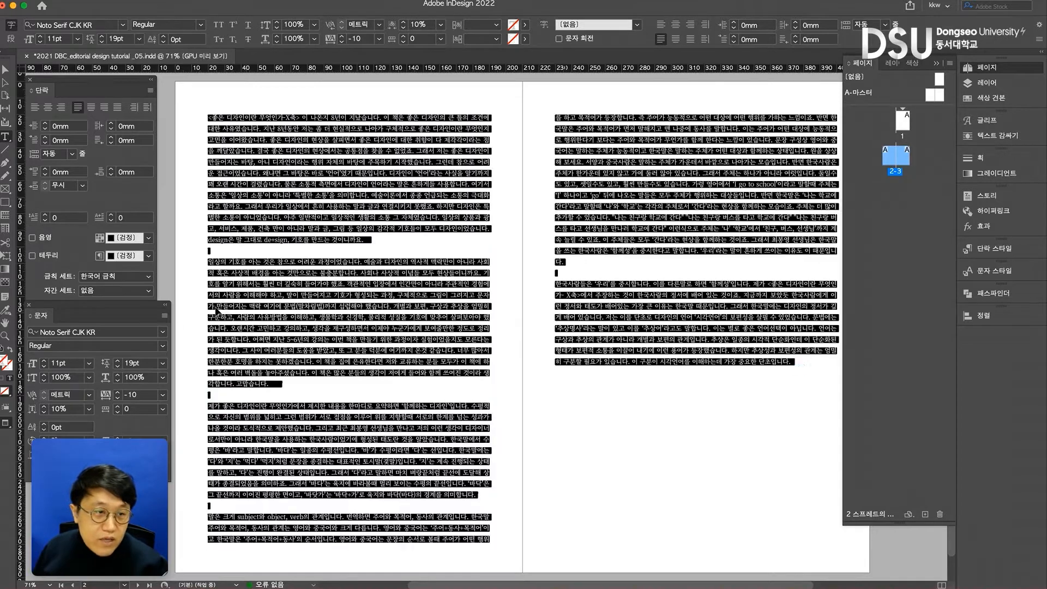
pyautogui.click(119, 360)
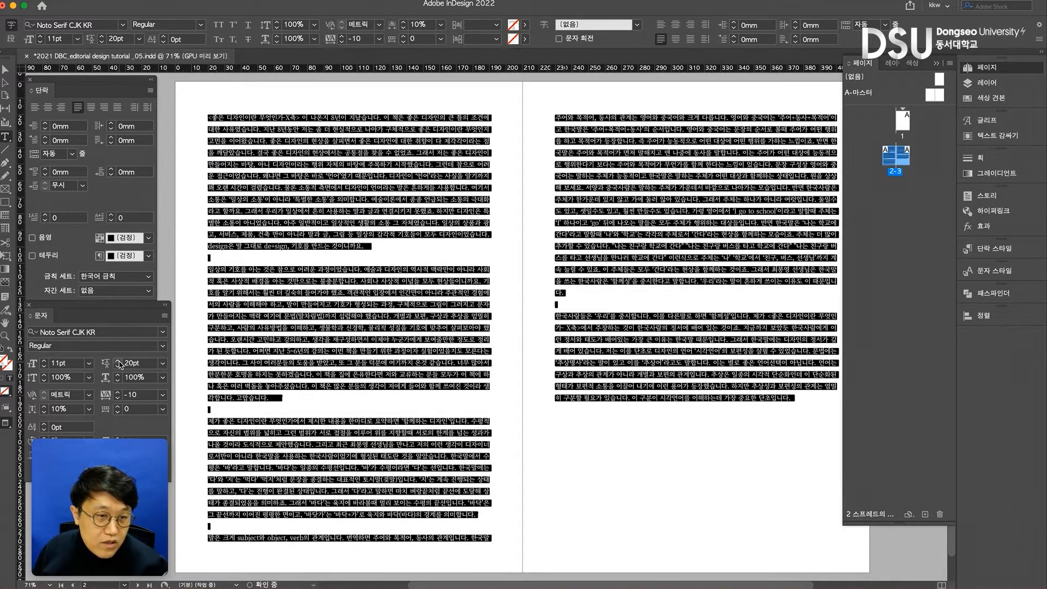
pyautogui.click(119, 361)
# - Increase the leading of the entire body text to 22 pt and check the spacing in the first paragraph
pyautogui.click(285, 334)
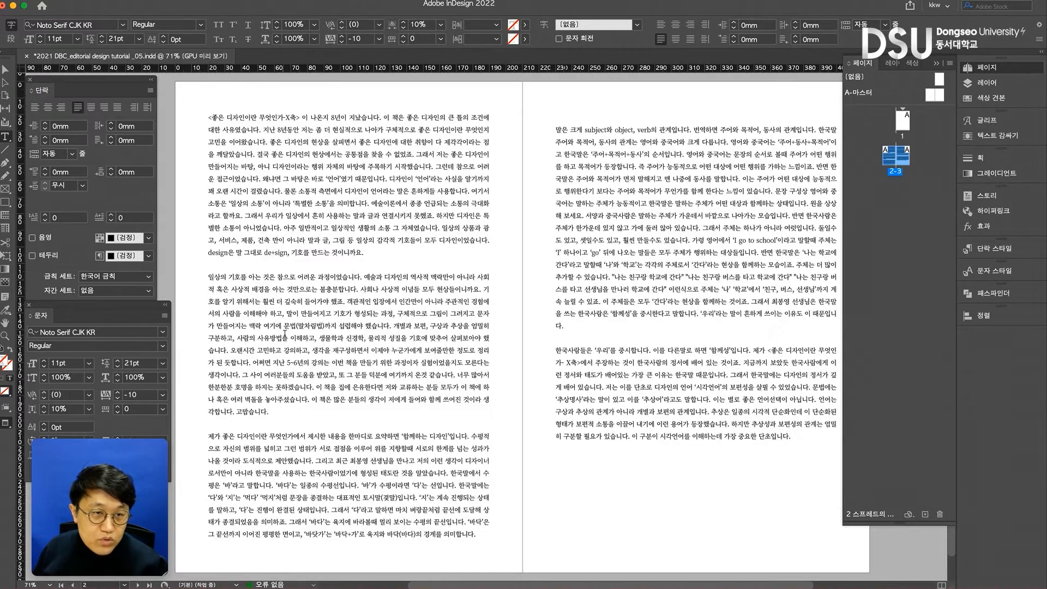
pyautogui.press('super+a')
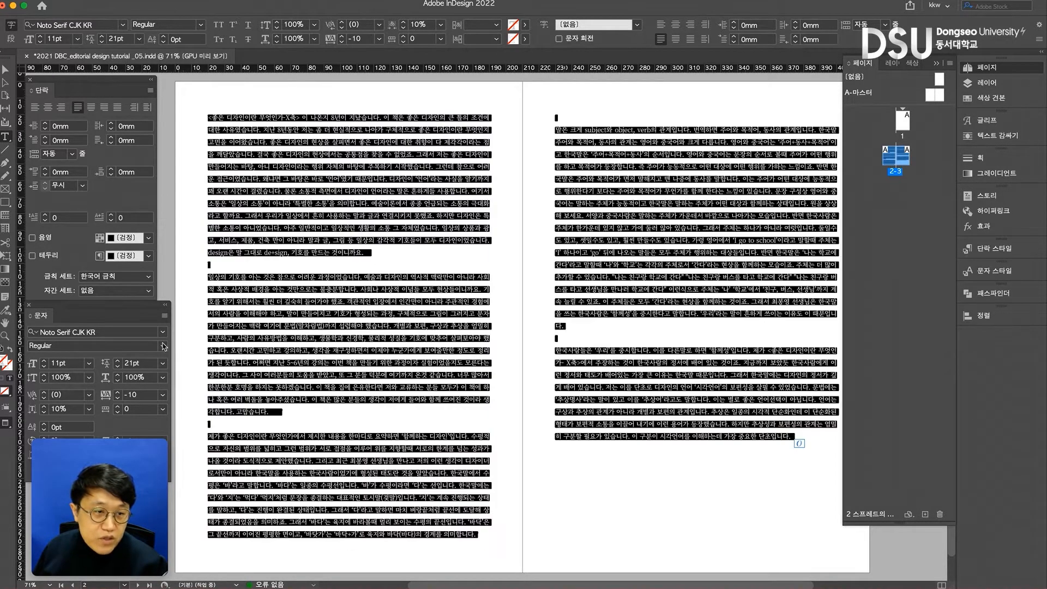
pyautogui.click(118, 361)
pyautogui.click(421, 257)
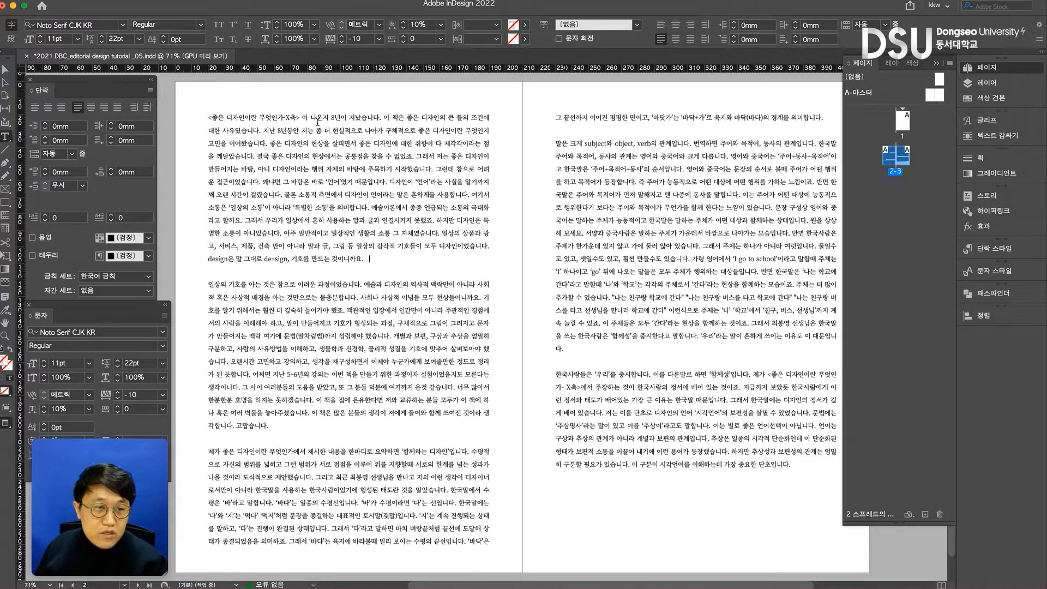
pyautogui.moveTo(266, 116); pyautogui.dragTo(352, 221)
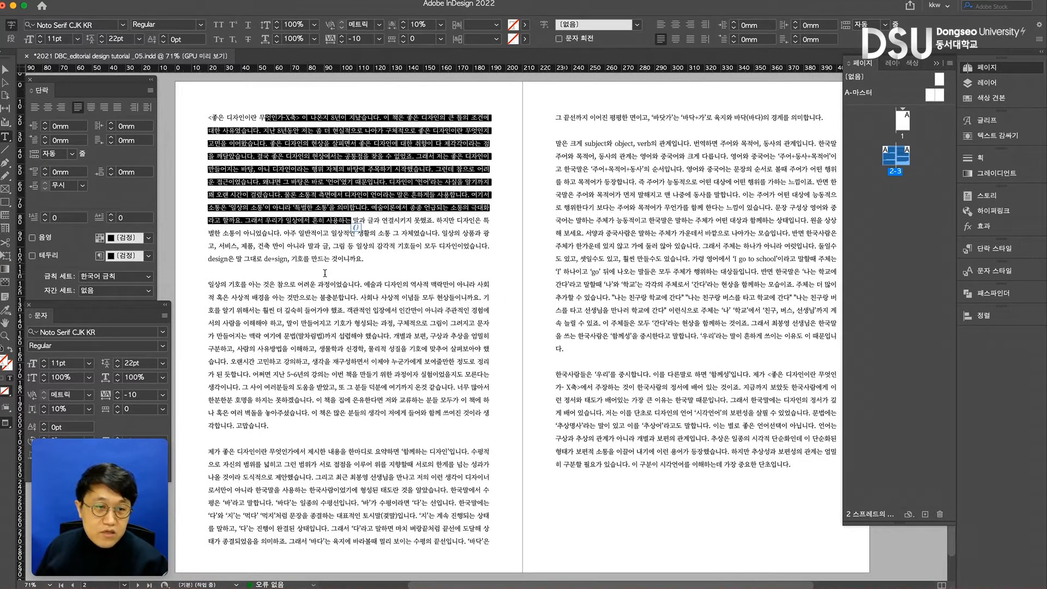
# - Reduce the leading of the entire body text to 21 pt
pyautogui.click(323, 272)
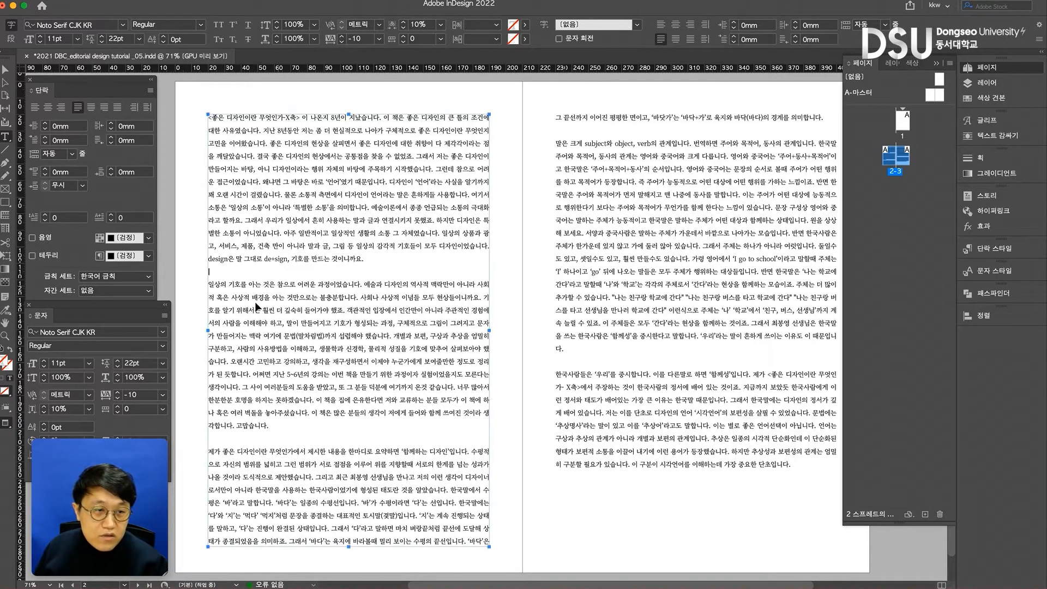
pyautogui.hotkey('ctrl', 'a')
pyautogui.click(118, 369)
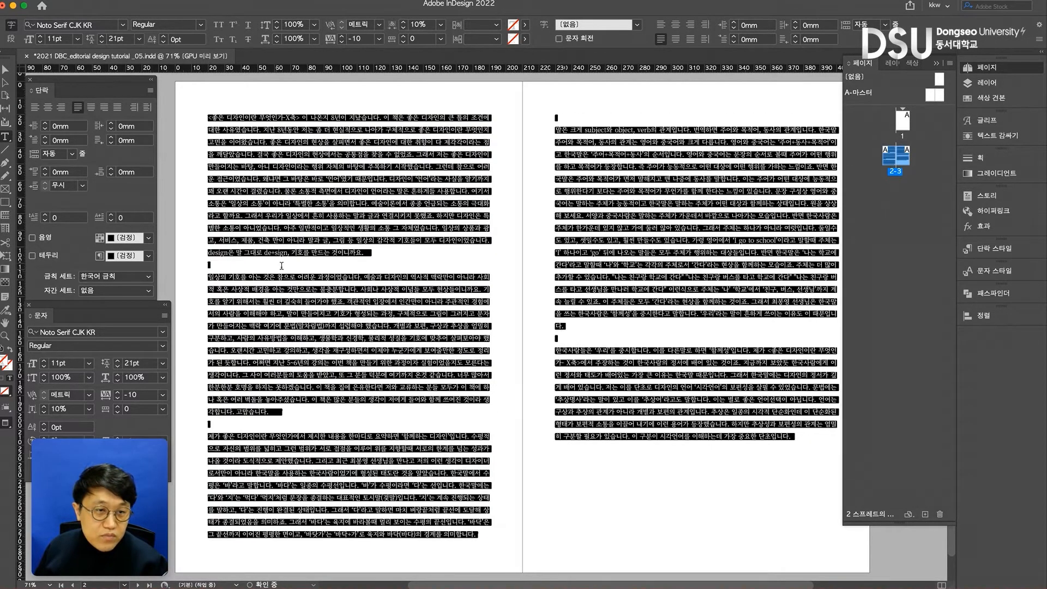
# - Remove the blank lines between all paragraphs on pages 2-3 so the text runs on continuously
pyautogui.click(254, 261)
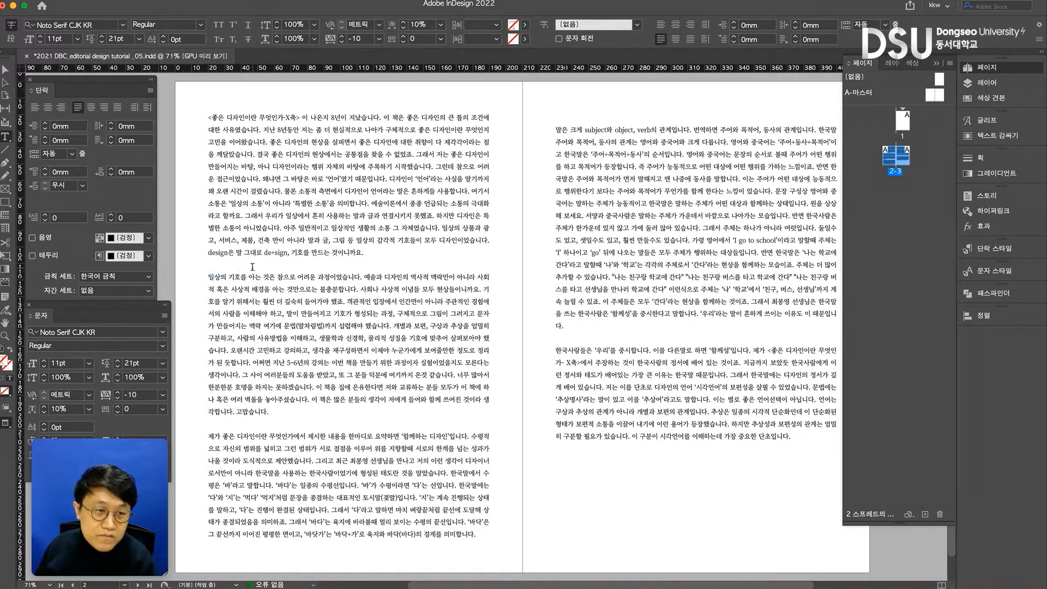
pyautogui.press('BackSpace')
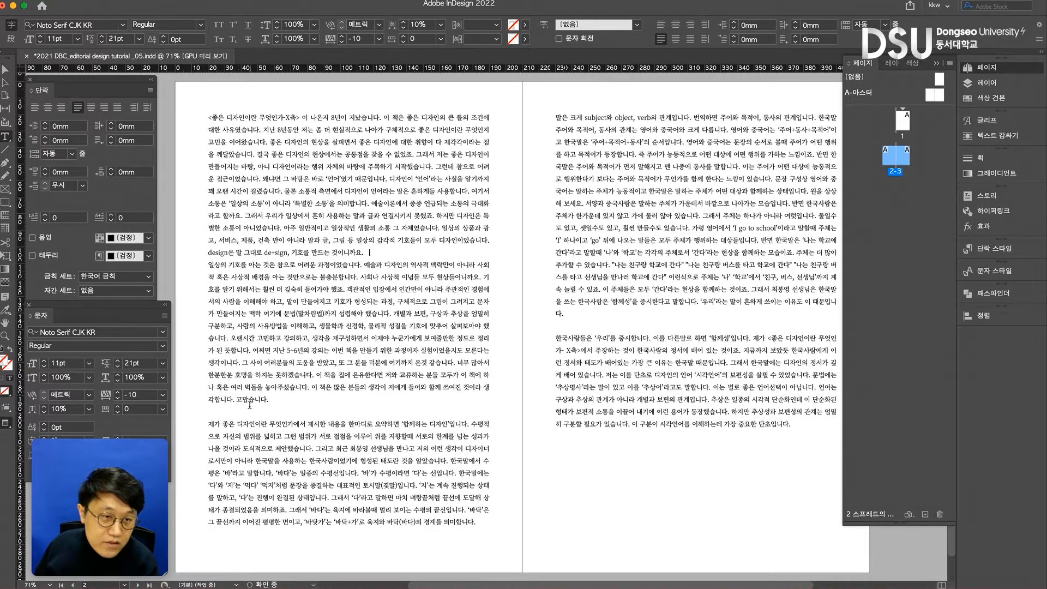
pyautogui.press('BackSpace')
pyautogui.click(556, 327)
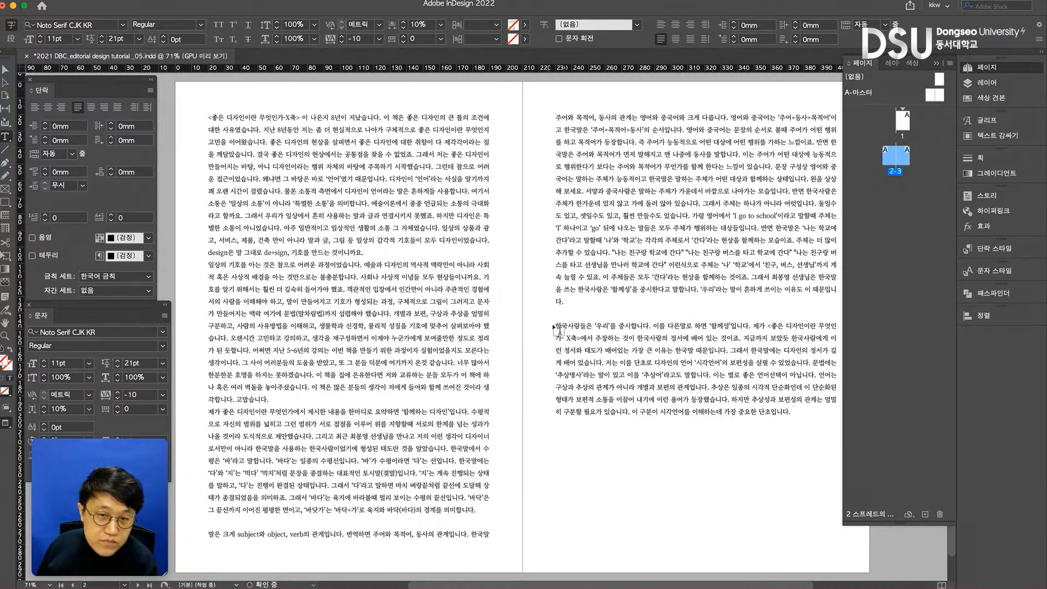
pyautogui.press('BackSpace')
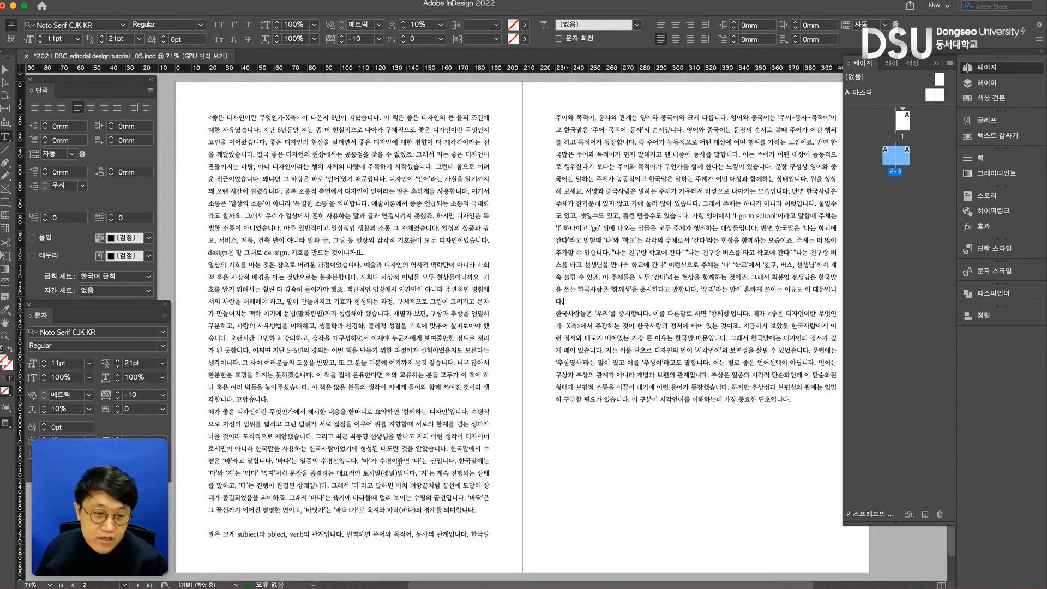
pyautogui.click(388, 523)
pyautogui.press('BackSpace')
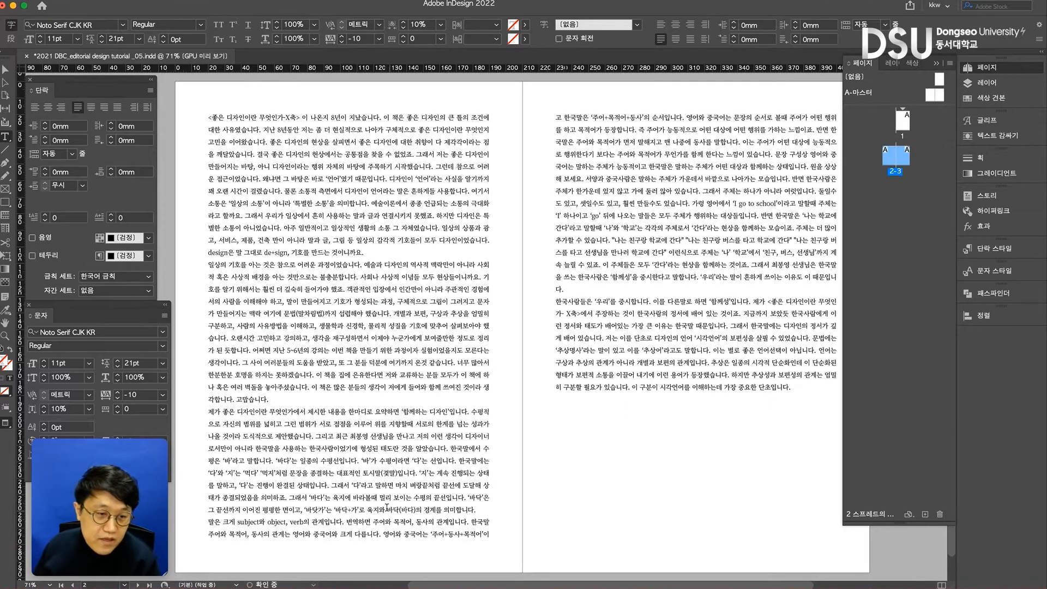
pyautogui.moveTo(369, 253); pyautogui.dragTo(178, 114)
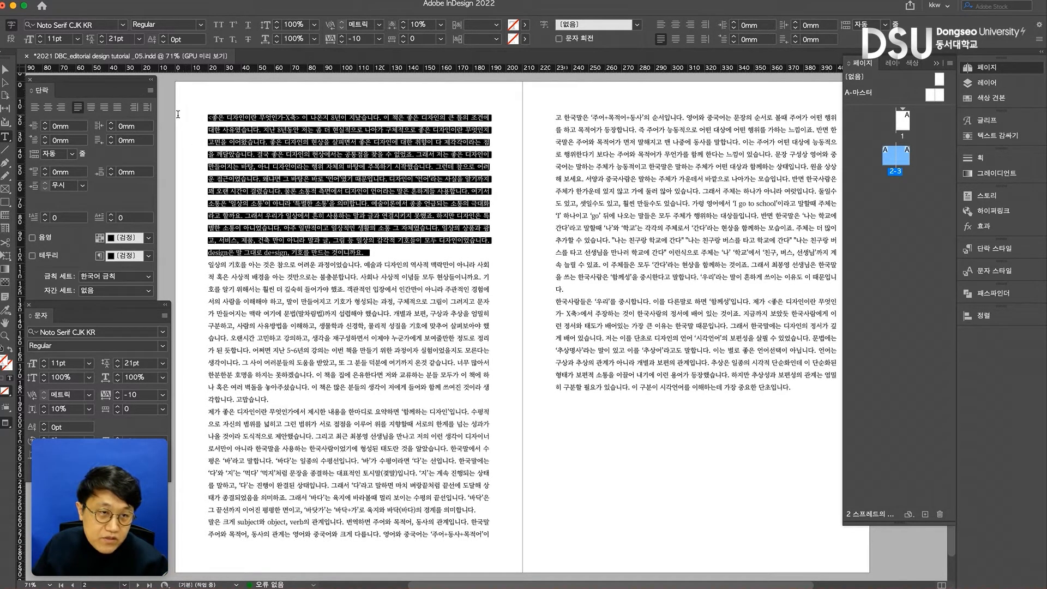
pyautogui.tripleClick(290, 282)
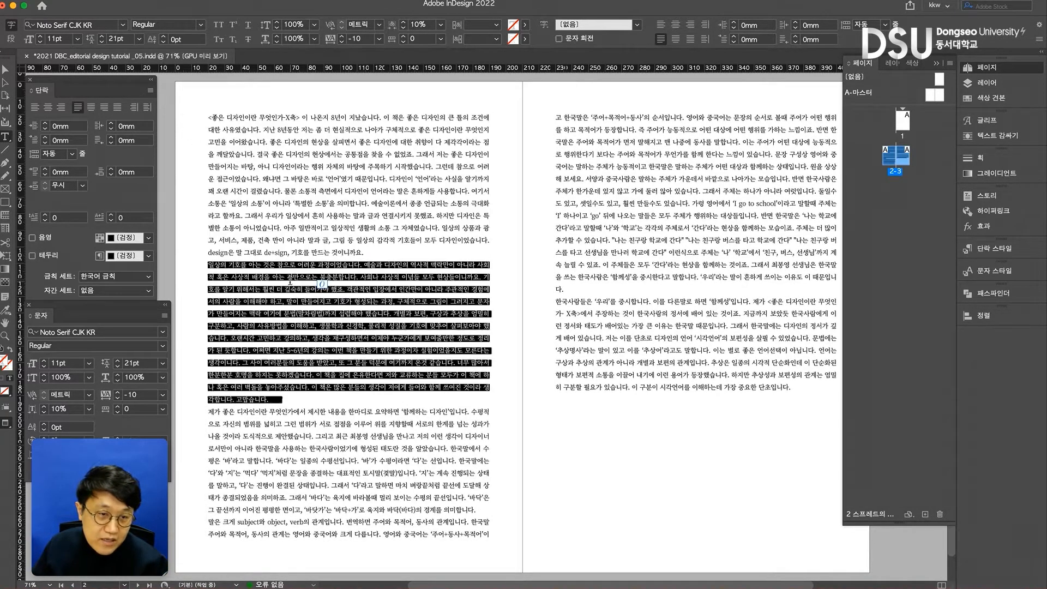
pyautogui.click(290, 399)
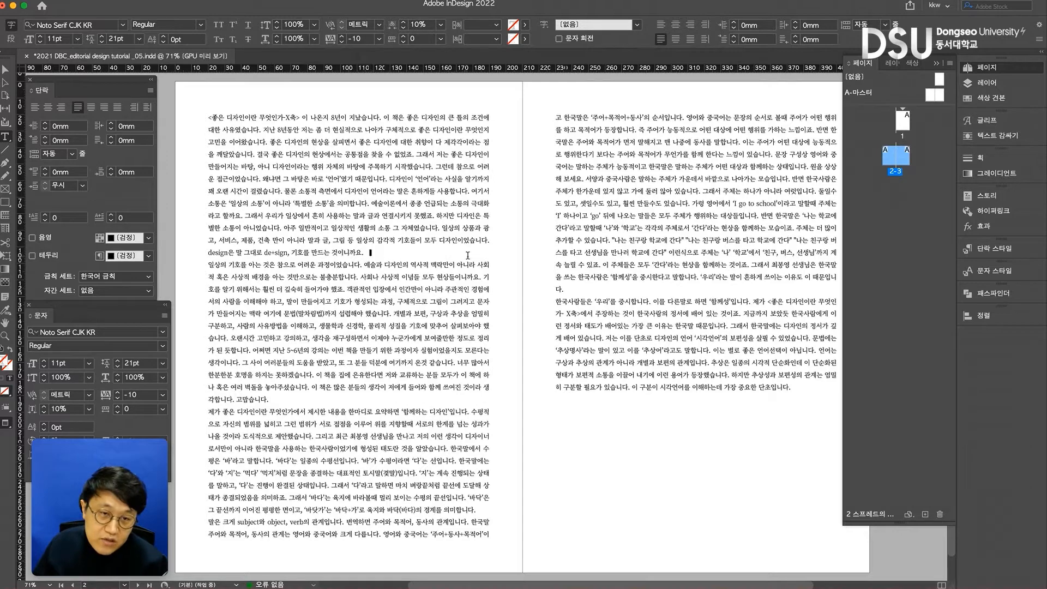
# - Set the space after every paragraph of the threaded text to 4 mm
pyautogui.press('super+a')
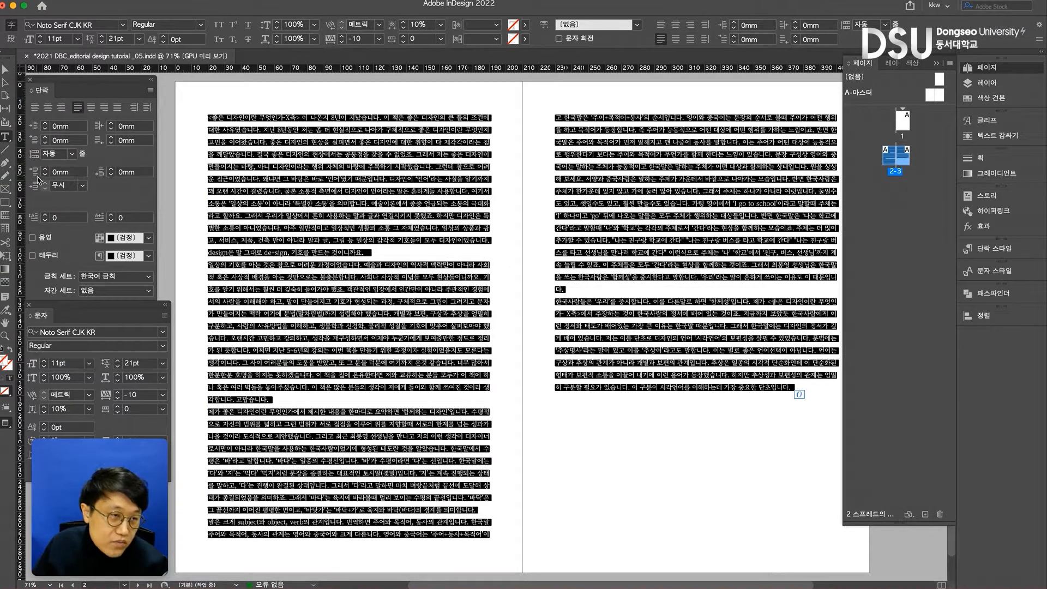
pyautogui.click(112, 170)
pyautogui.click(111, 170)
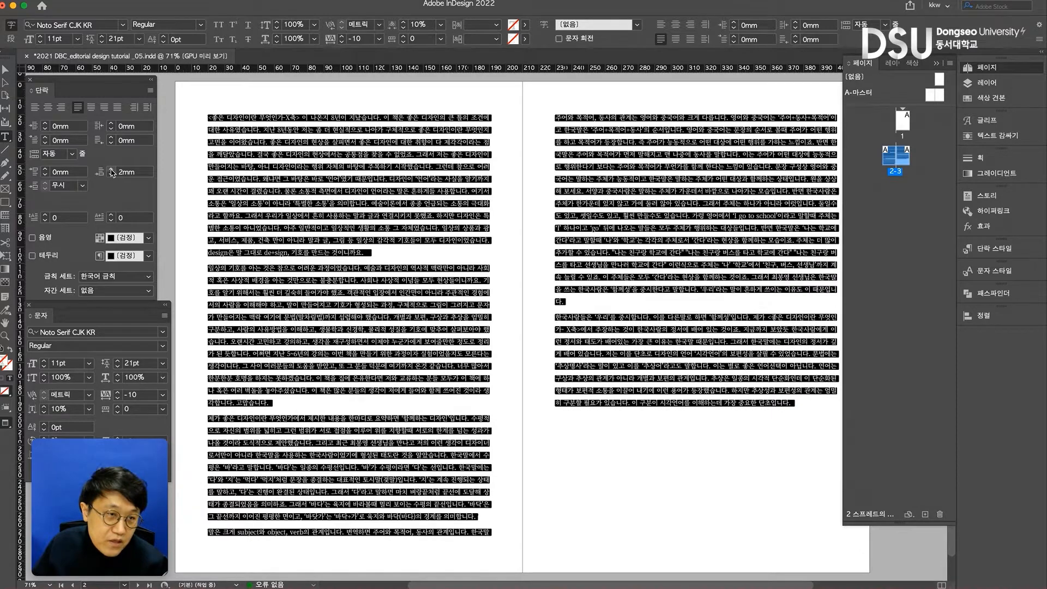
pyautogui.click(112, 170)
pyautogui.click(111, 170)
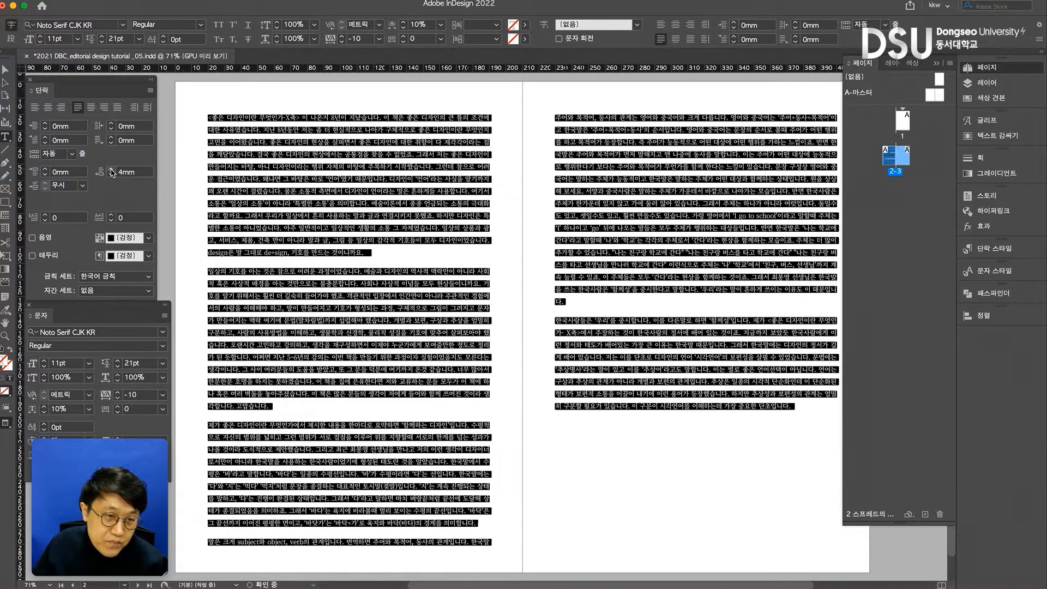
pyautogui.click(285, 262)
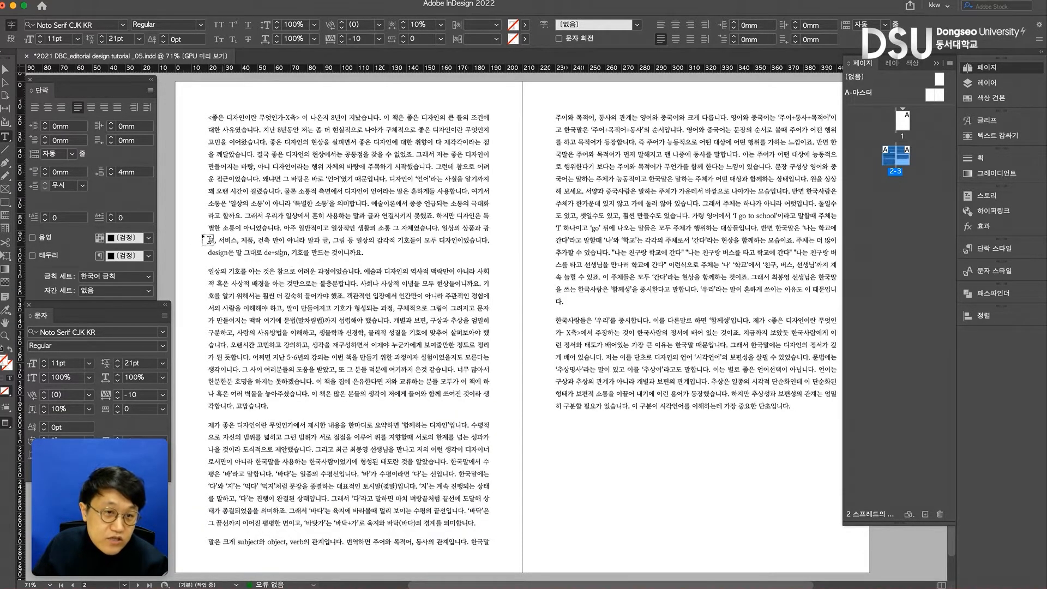
# - Reduce the space after all paragraphs to 2 mm, checking the gaps, and raise it to 3 mm
pyautogui.press('super+a')
pyautogui.click(112, 175)
pyautogui.click(112, 175)
pyautogui.click(290, 290)
pyautogui.press('super+a')
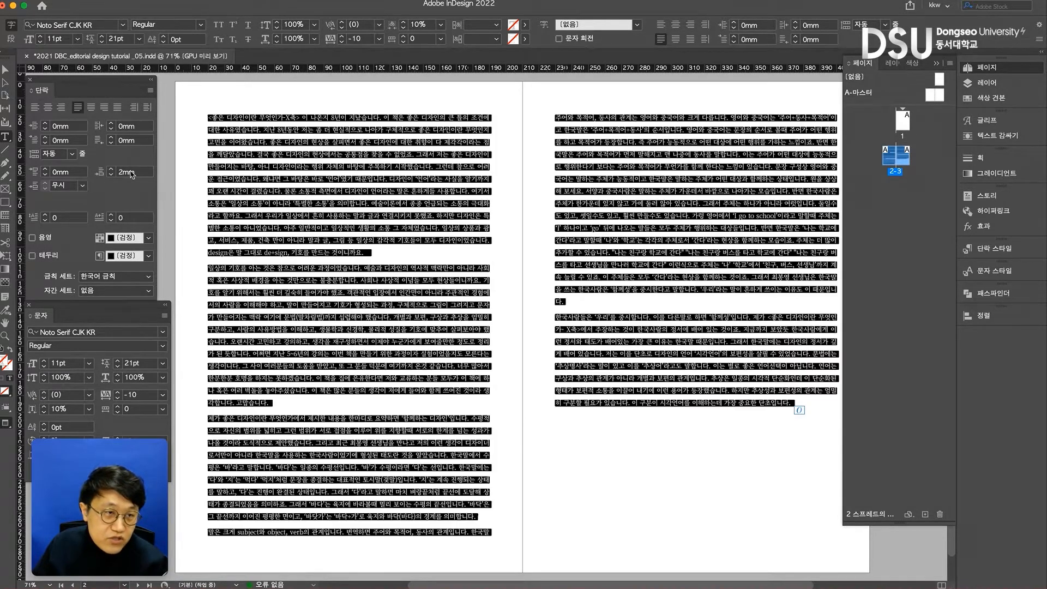
pyautogui.click(112, 169)
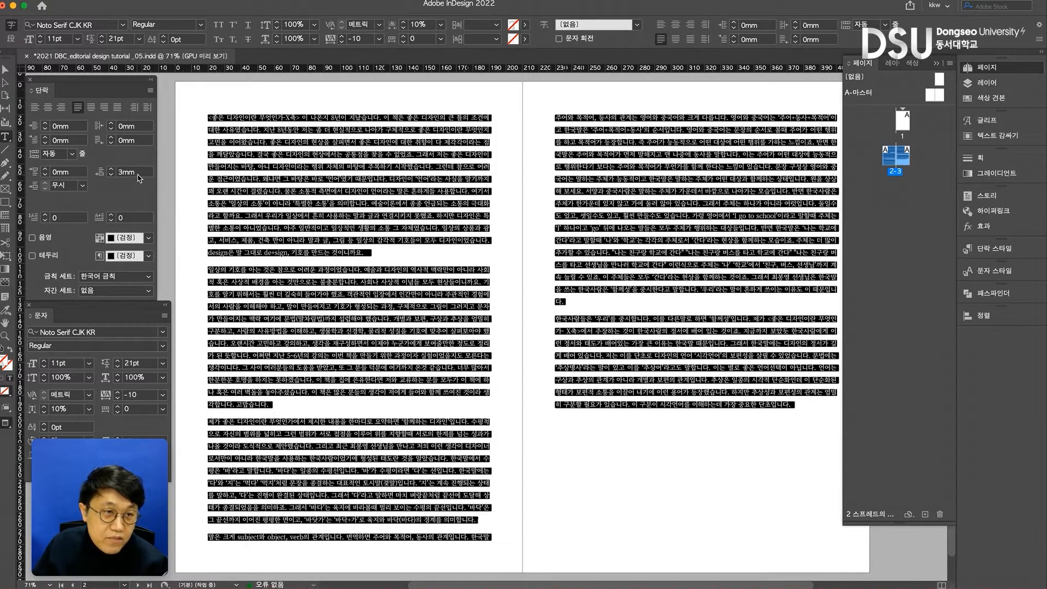
# - Reset the space after all paragraphs of the body text to 0 mm
pyautogui.moveTo(138, 175); pyautogui.dragTo(101, 175)
pyautogui.write('0')
pyautogui.press('Return')
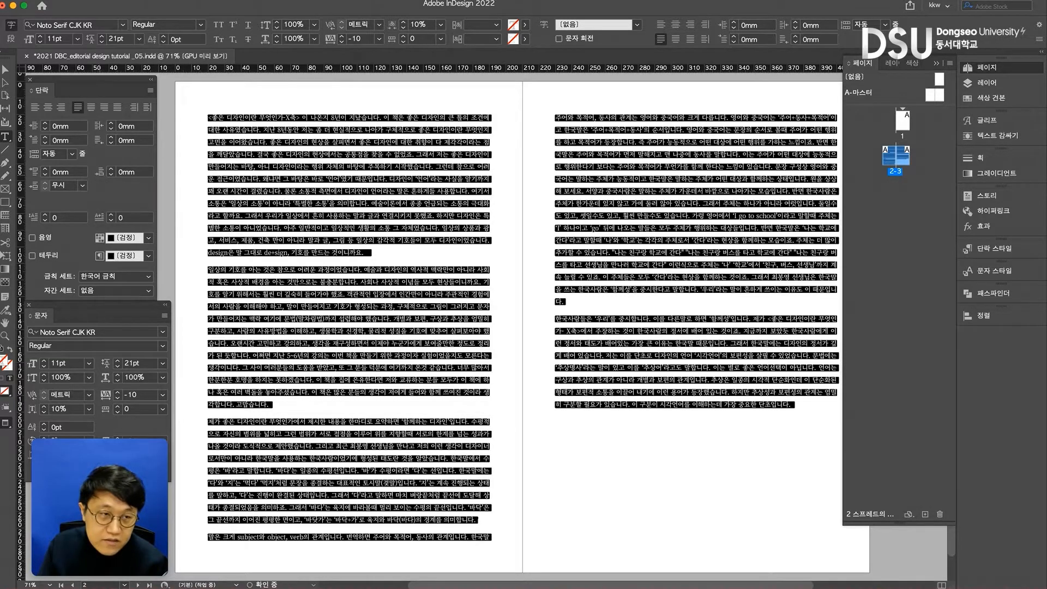
pyautogui.click(344, 252)
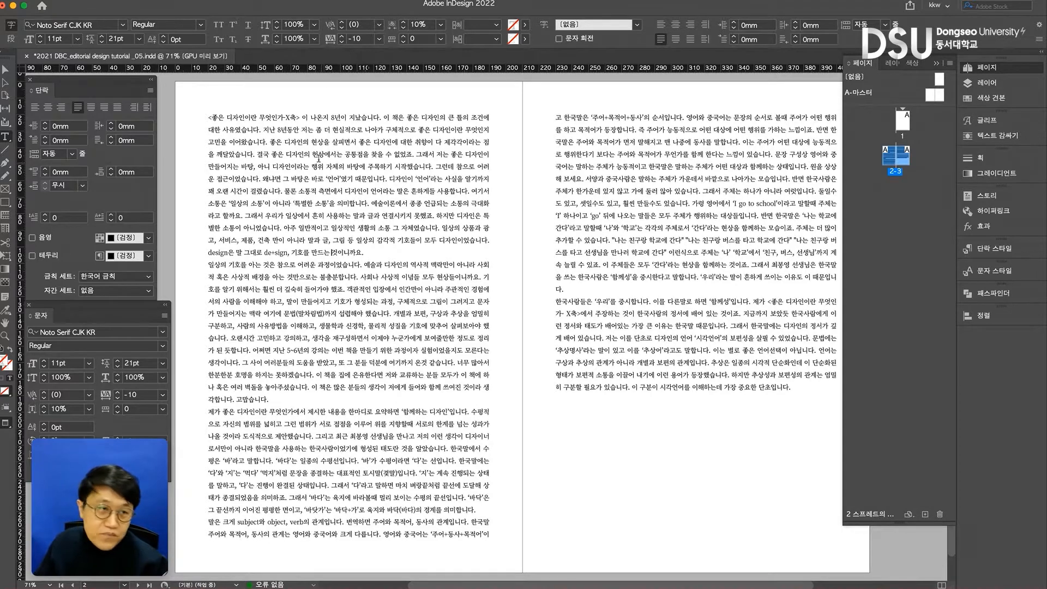
# - Try indenting the opening line of the first paragraph with inserted white space and remove it again
pyautogui.press('super+a')
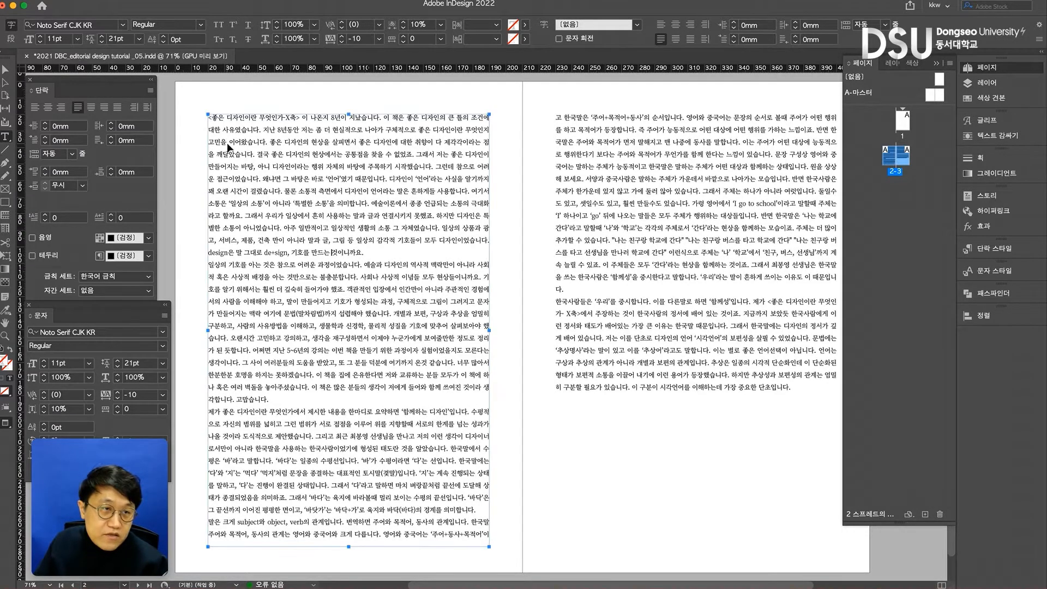
pyautogui.click(209, 117)
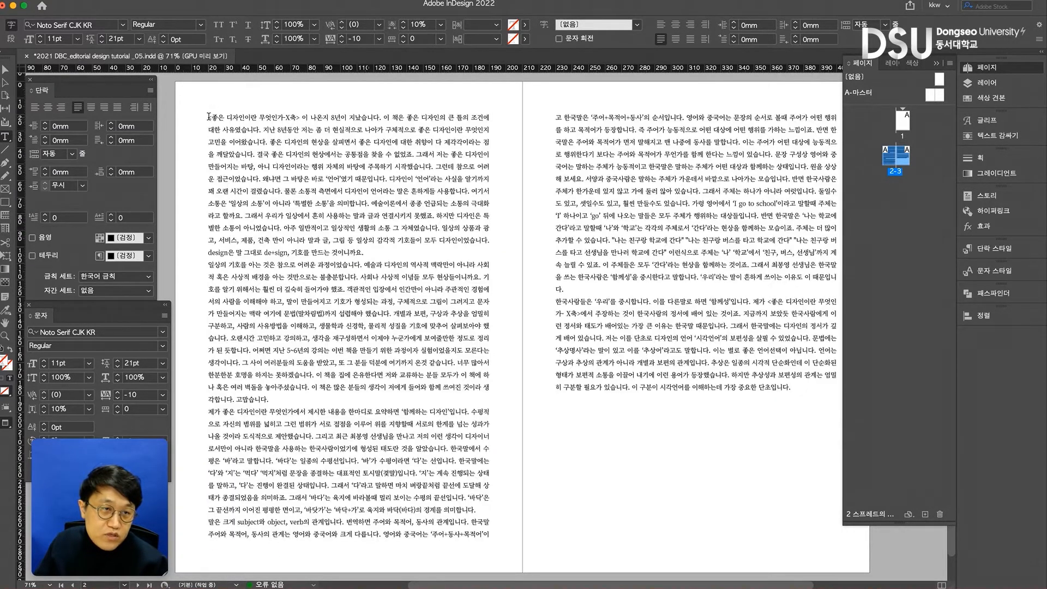
pyautogui.press('Tab')
pyautogui.press('BackSpace')
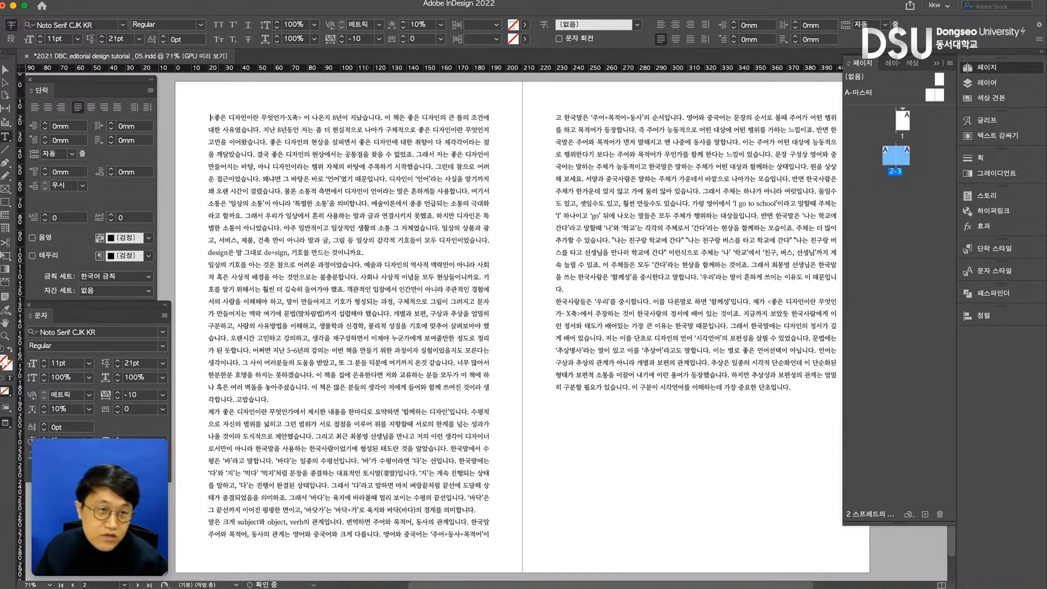
pyautogui.press('super+z')
pyautogui.press('super+a')
pyautogui.click(212, 116)
pyautogui.press('BackSpace')
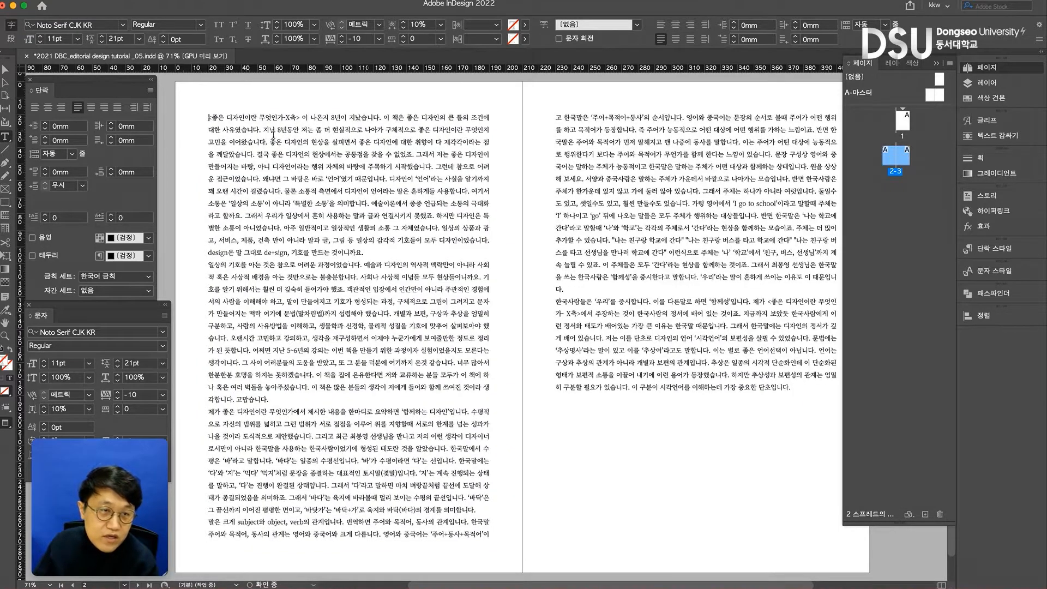
pyautogui.press('BackSpace')
pyautogui.press('BackSpace')
pyautogui.press('BackSpace')
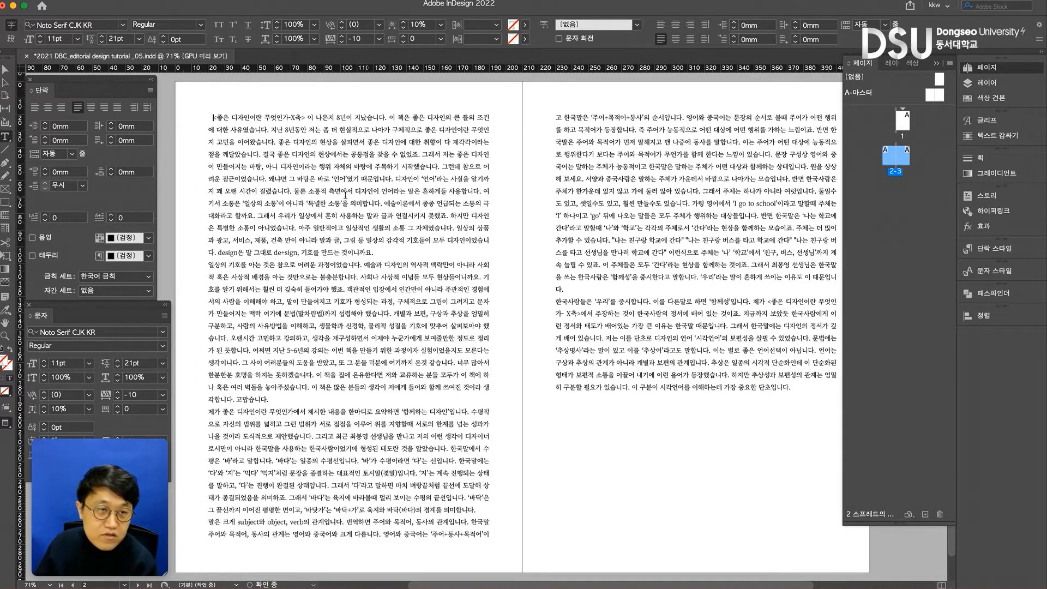
# - Set the first-line left indent of all paragraphs in the threaded text to 5 mm
pyautogui.press('super+a')
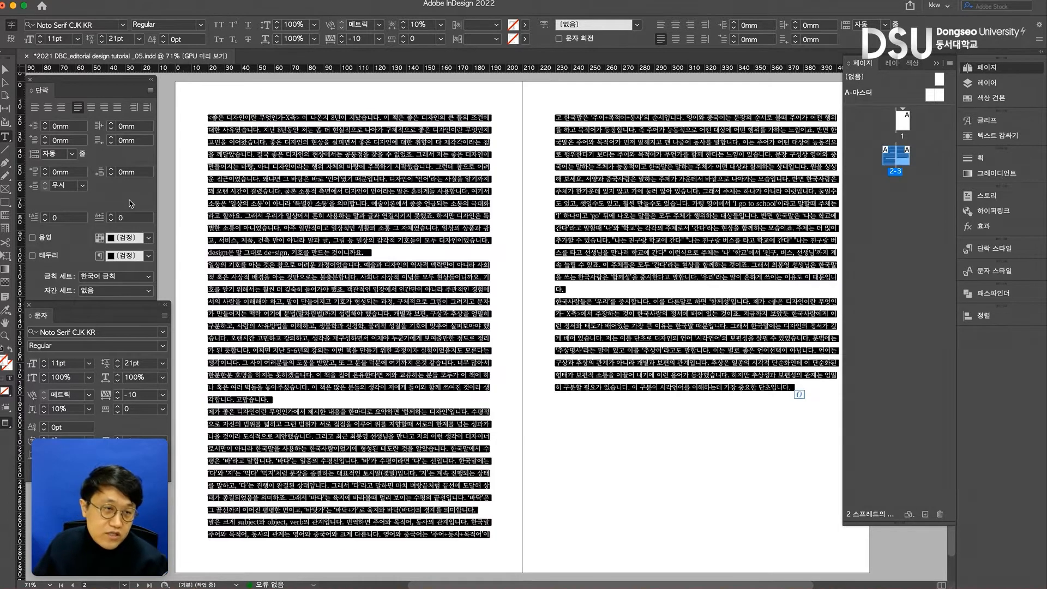
pyautogui.click(47, 139)
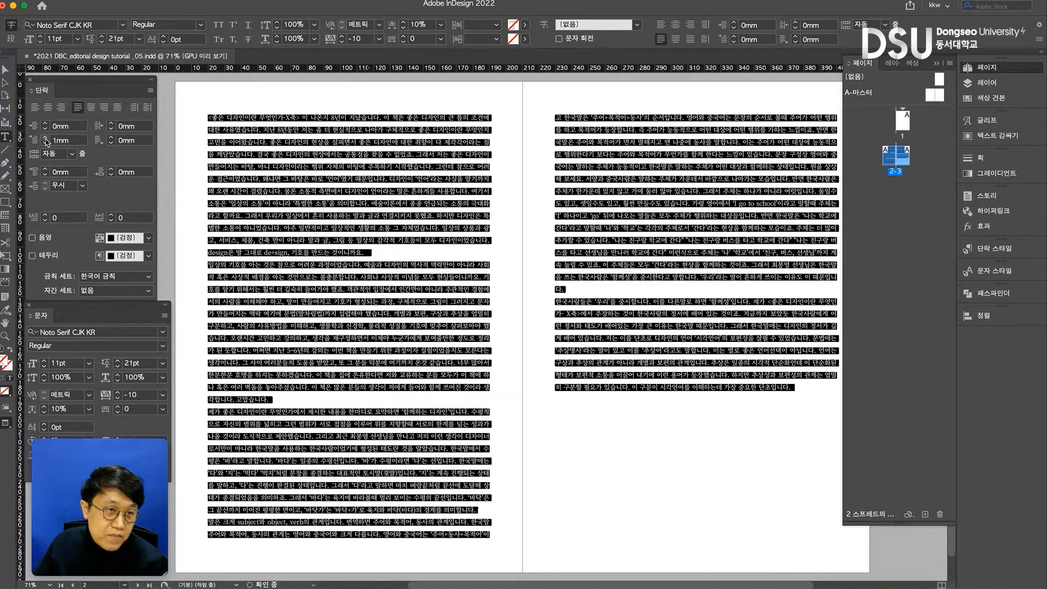
pyautogui.click(47, 139)
pyautogui.click(46, 139)
pyautogui.click(47, 139)
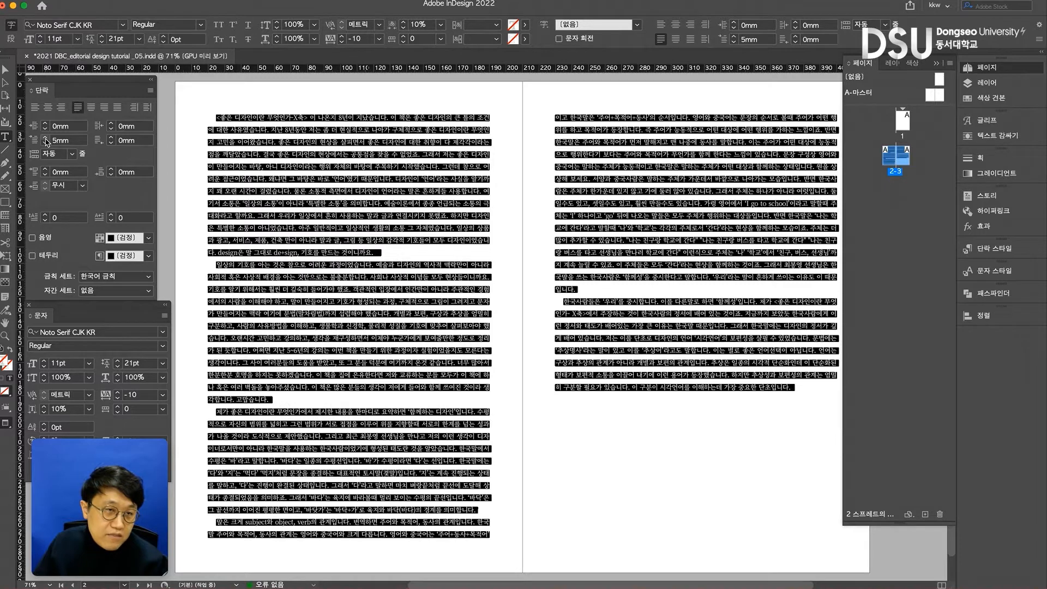
pyautogui.click(252, 153)
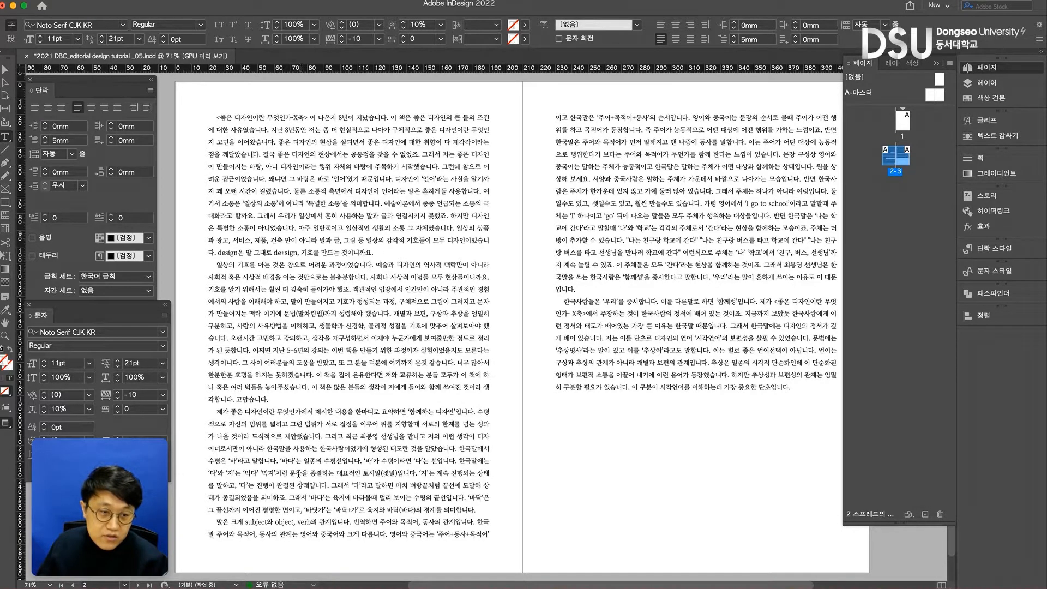
# - Insert a blank line after the first and second paragraphs on page 2 and before the last paragraph on page 3
pyautogui.click(407, 256)
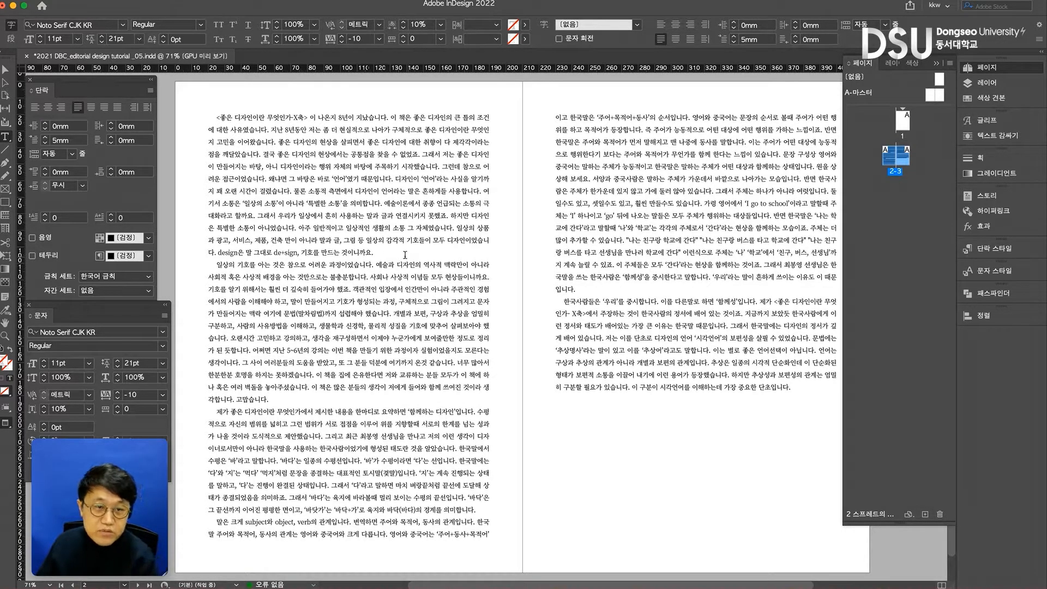
pyautogui.press('Return')
pyautogui.click(340, 410)
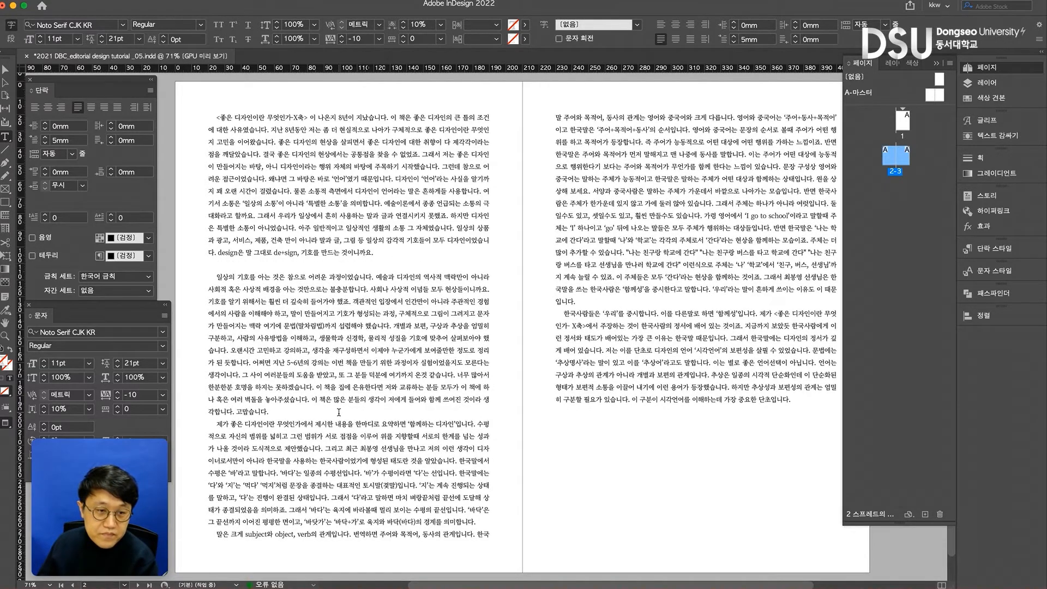
pyautogui.press('Return')
pyautogui.click(587, 316)
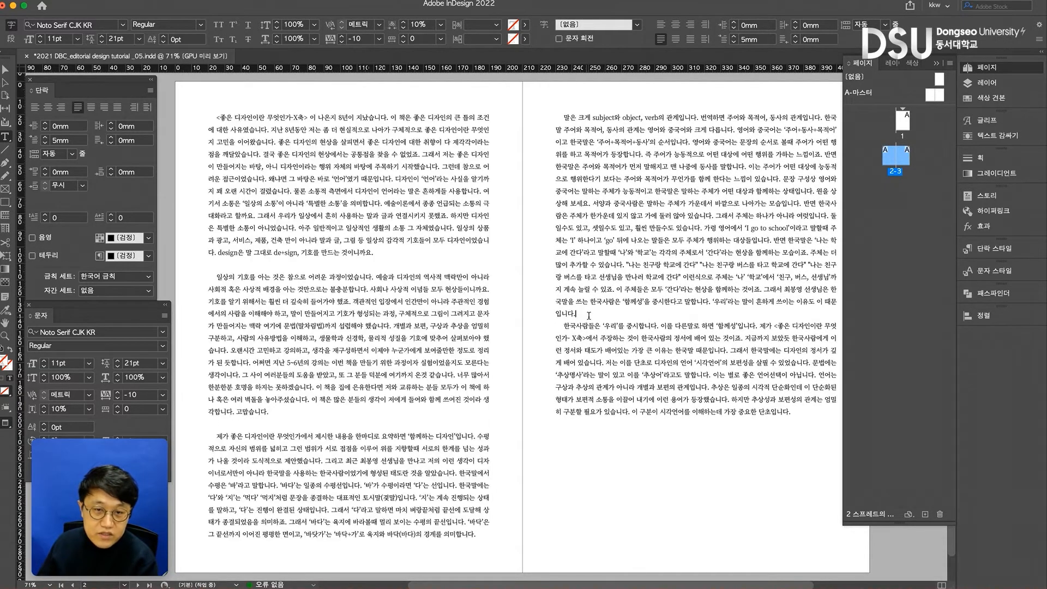
pyautogui.press('Return')
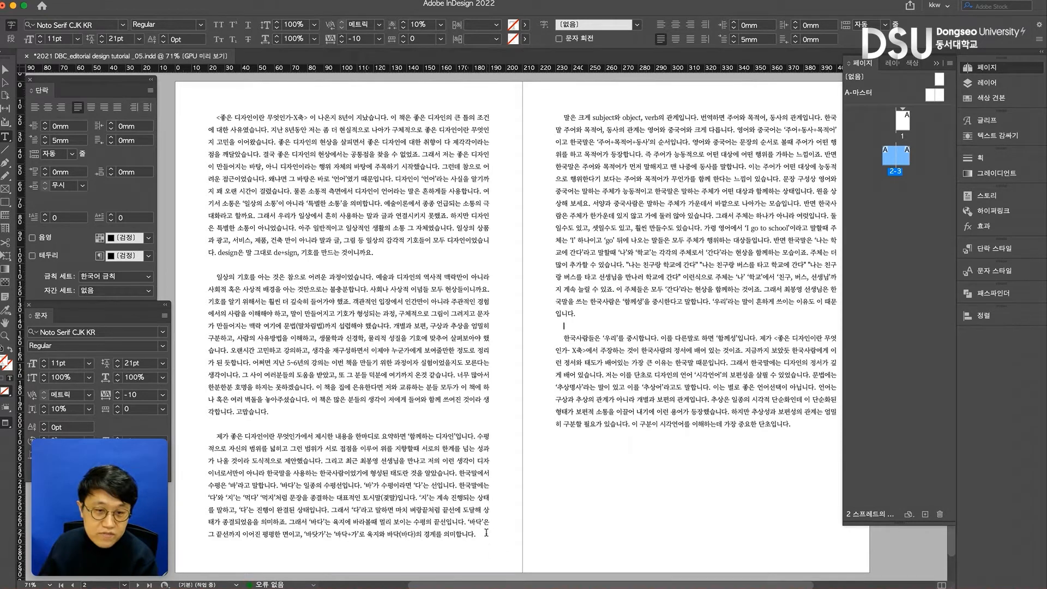
pyautogui.click(485, 533)
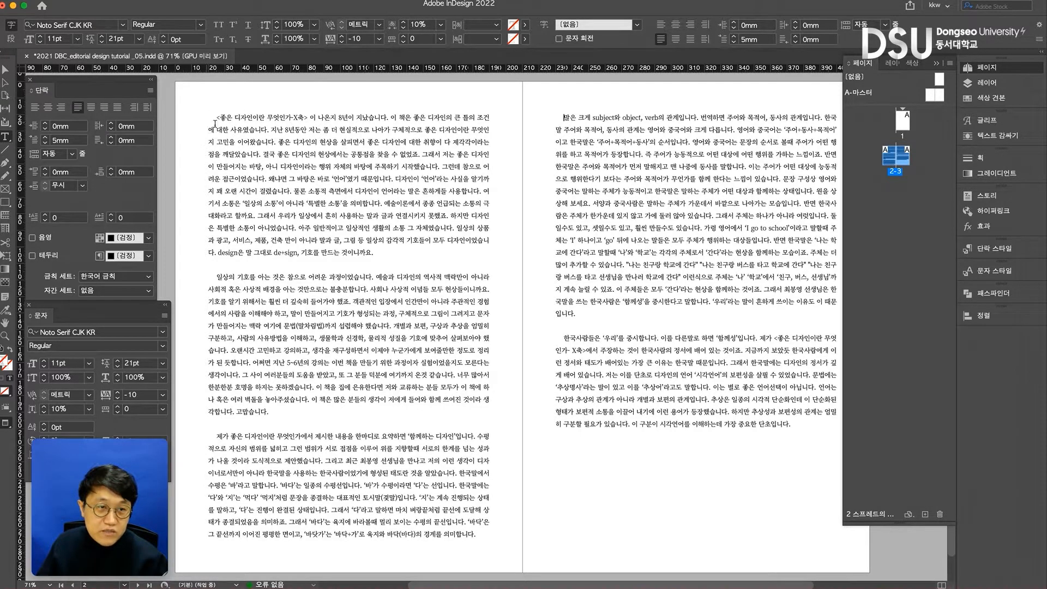
# - Reset the first-line left indent of the entire body text to 0 mm
pyautogui.click(293, 159)
pyautogui.press('super+a')
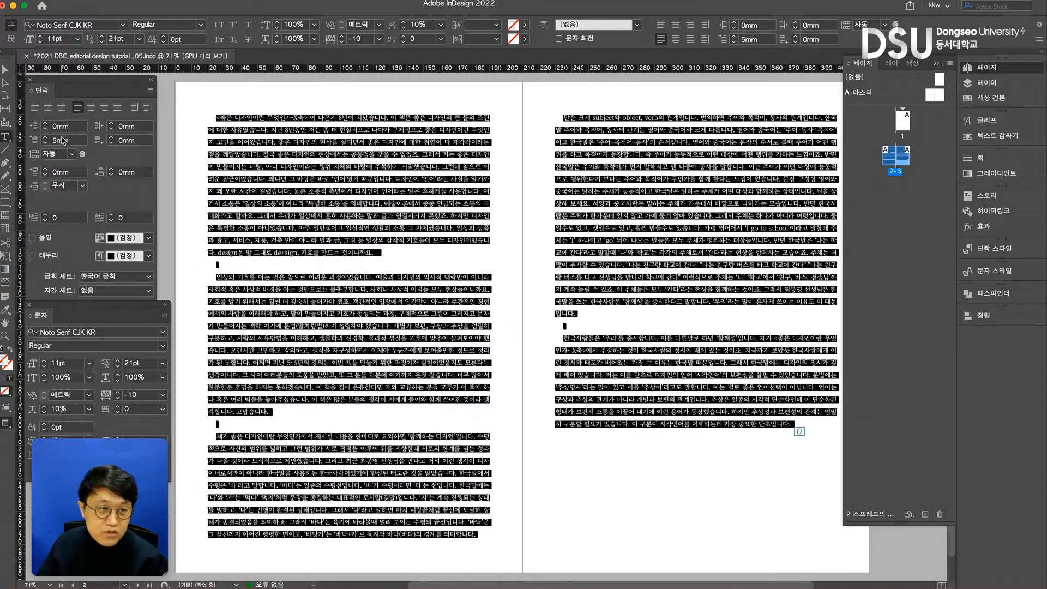
pyautogui.doubleClick(75, 130)
pyautogui.moveTo(75, 143); pyautogui.dragTo(27, 142)
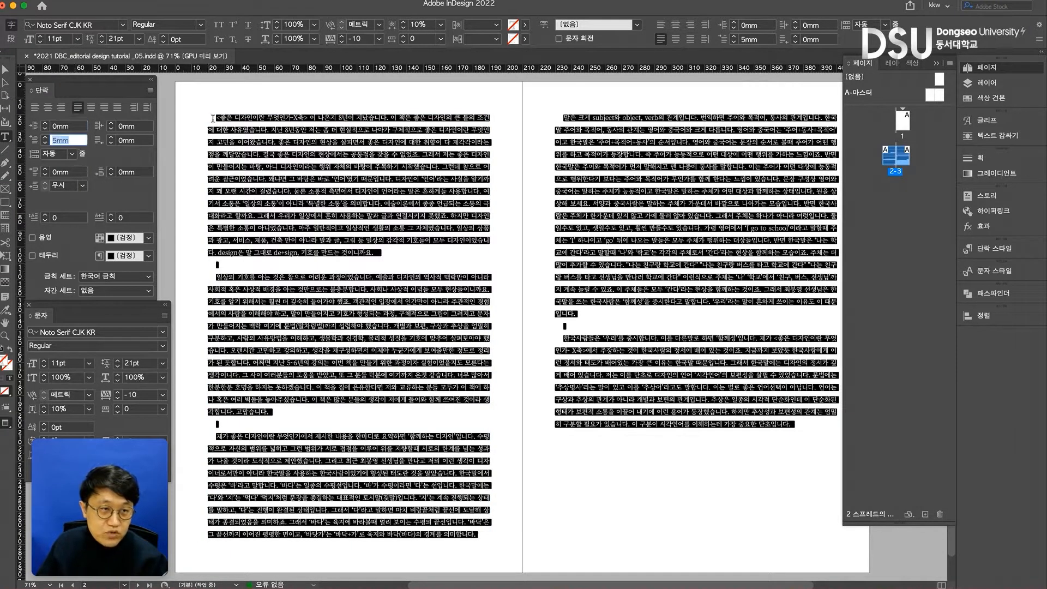
pyautogui.write('0')
pyautogui.press('Return')
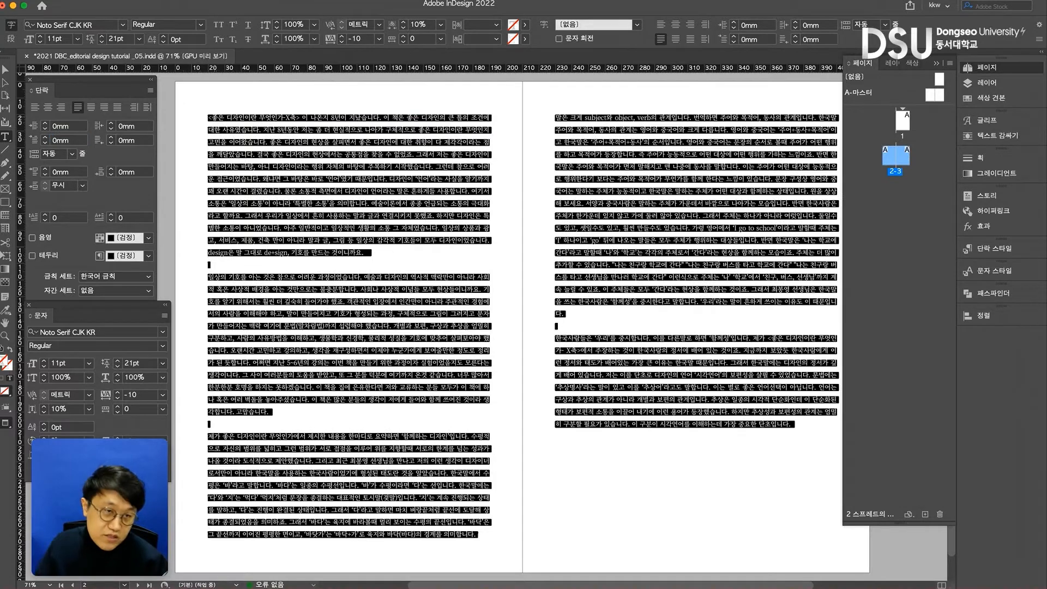
# - Set the left indent of the entire body text to 5 mm and switch to normal view with the frame edges shown
pyautogui.doubleClick(77, 127)
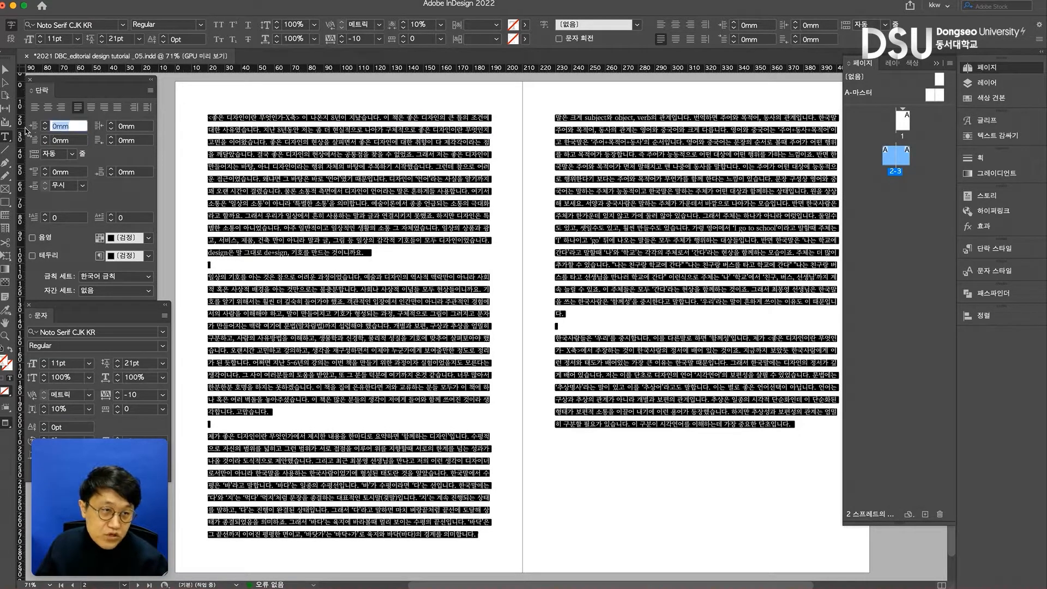
pyautogui.write('5')
pyautogui.press('Return')
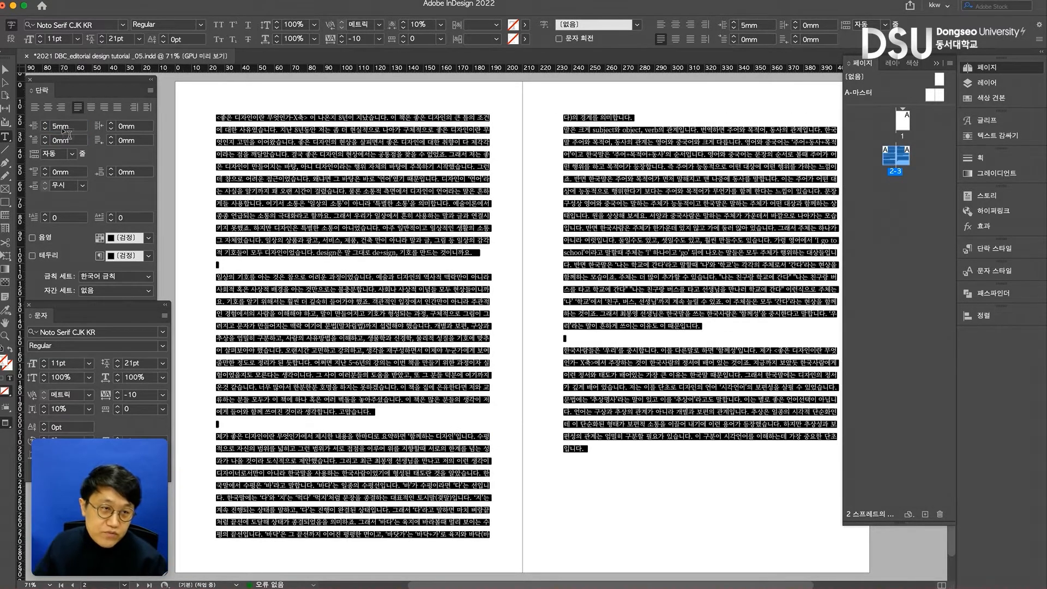
pyautogui.press('Escape')
pyautogui.press('w')
pyautogui.click(213, 103)
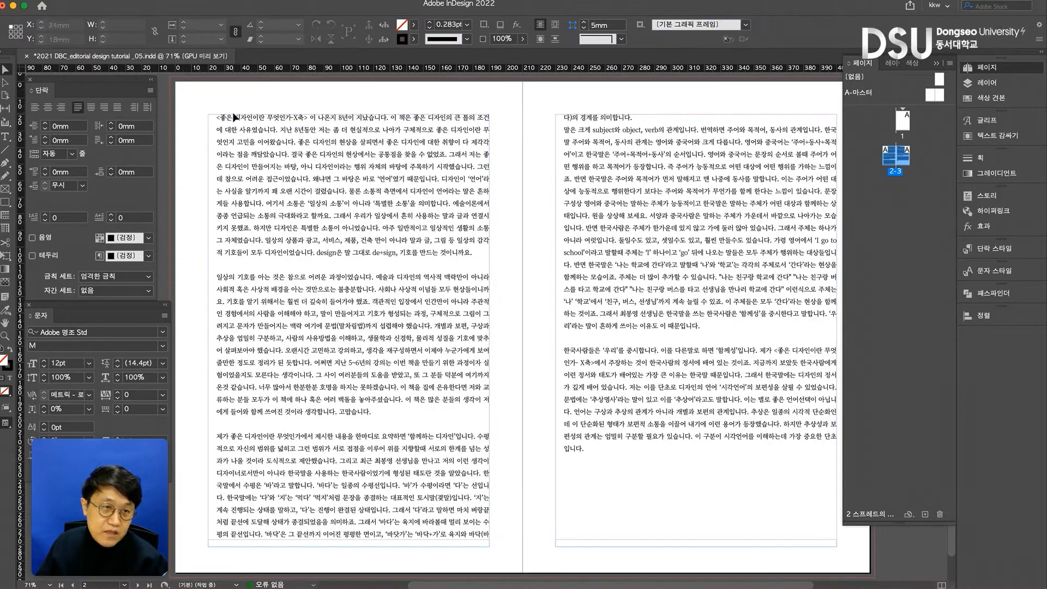
# - Increase the left indent of the whole threaded text to 7 mm
pyautogui.doubleClick(237, 141)
pyautogui.hotkey('ctrl', 'a')
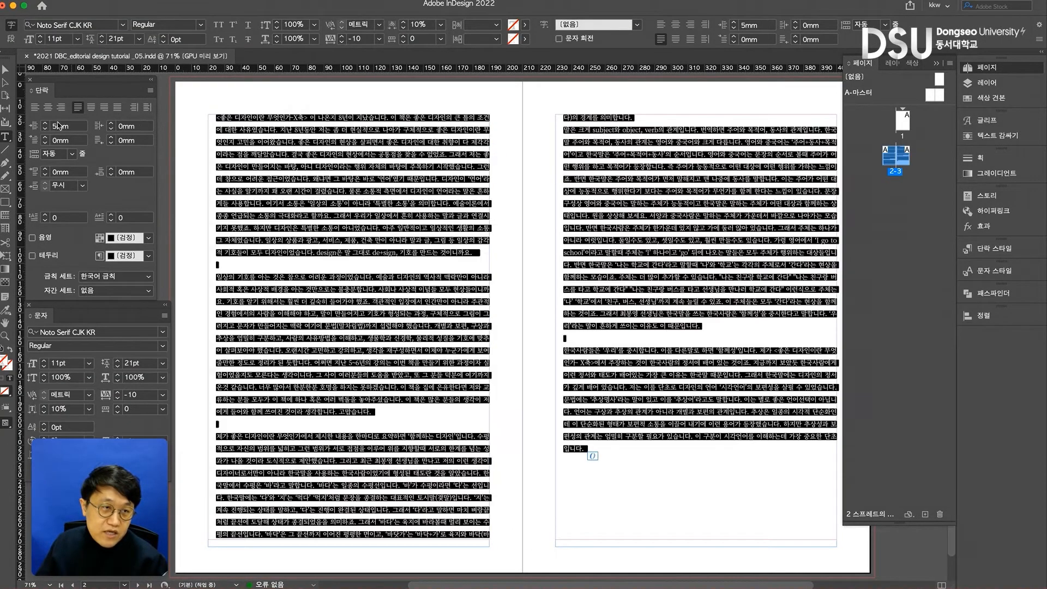
pyautogui.click(46, 125)
pyautogui.click(46, 125)
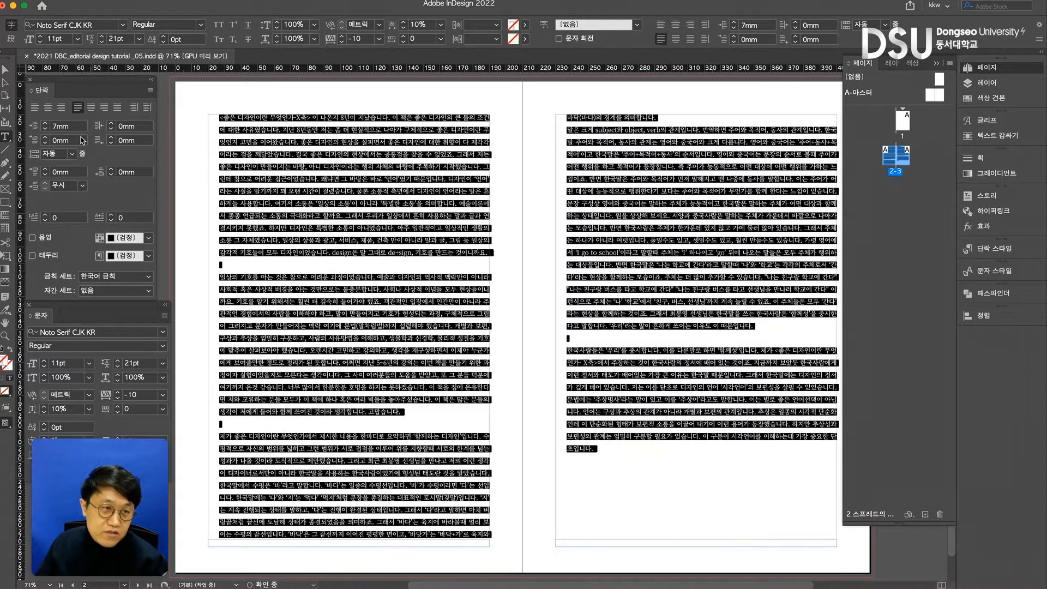
# - Try to set the first-line left indent of the entire body text to -8 mm
pyautogui.click(39, 144)
pyautogui.write('-8')
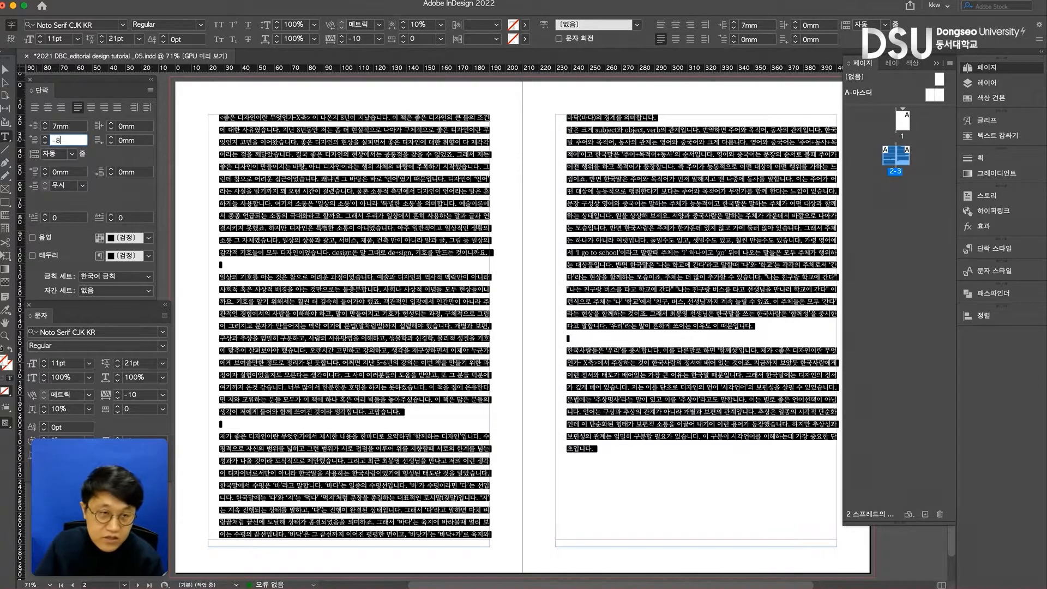
pyautogui.press('Return')
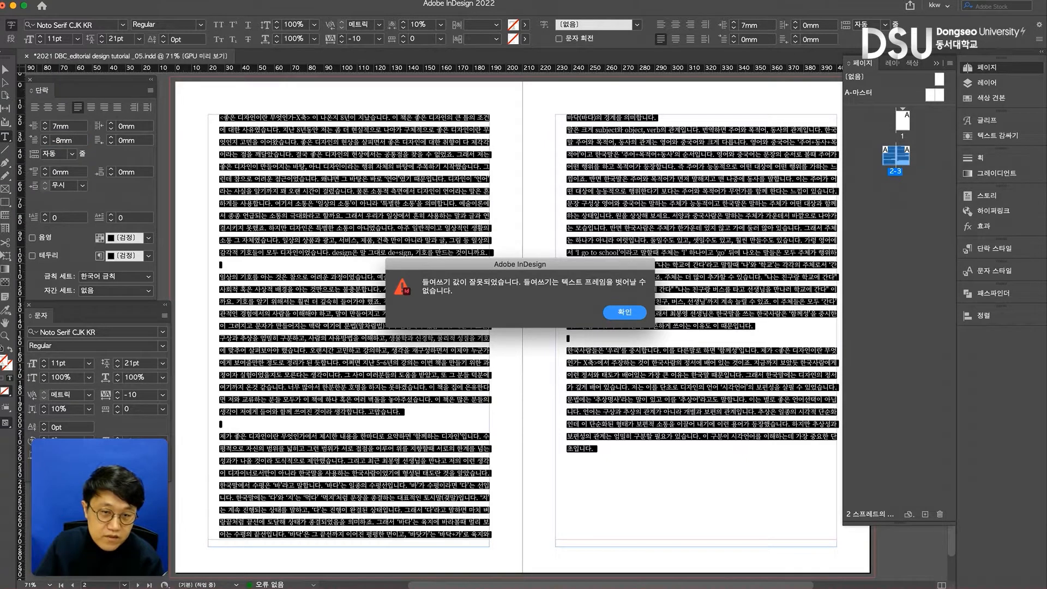
pyautogui.press('Return')
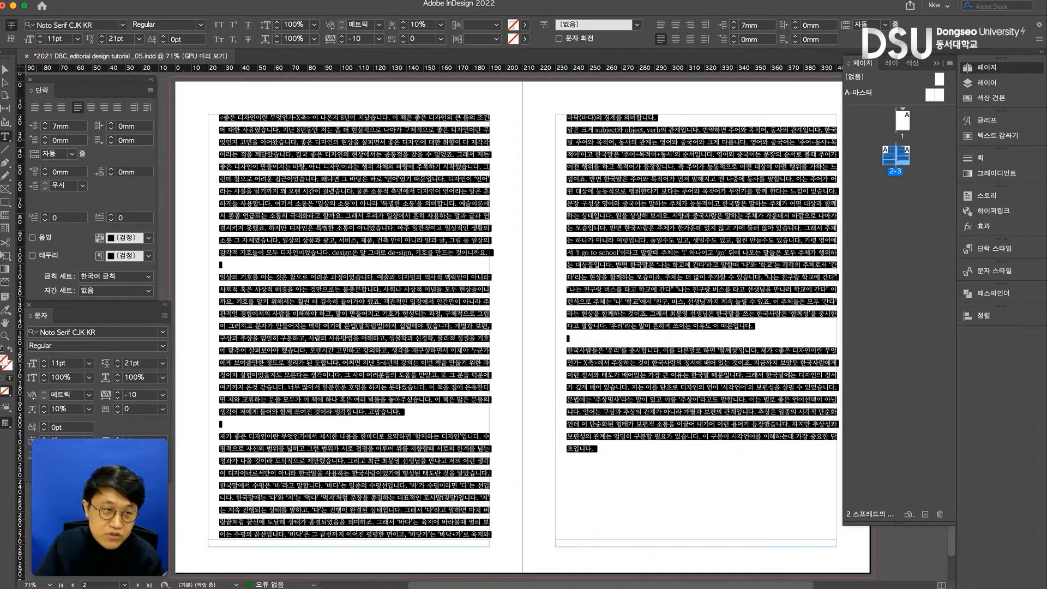
# - Set the first-line left indent of the entire body text to -7 mm and deselect the text frame
pyautogui.click(75, 141)
pyautogui.write('-')
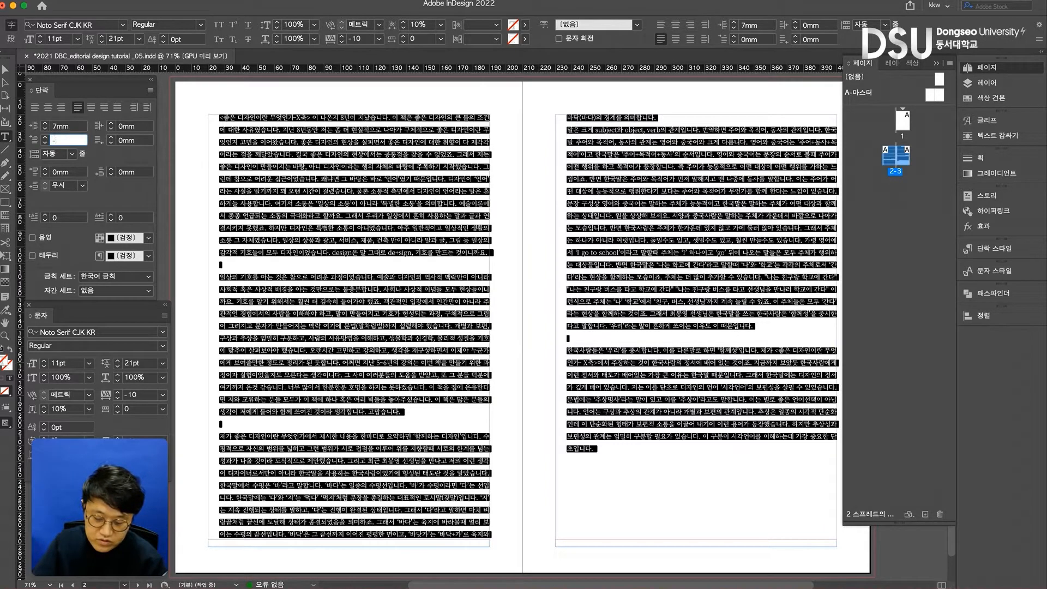
pyautogui.write('7')
pyautogui.press('Return')
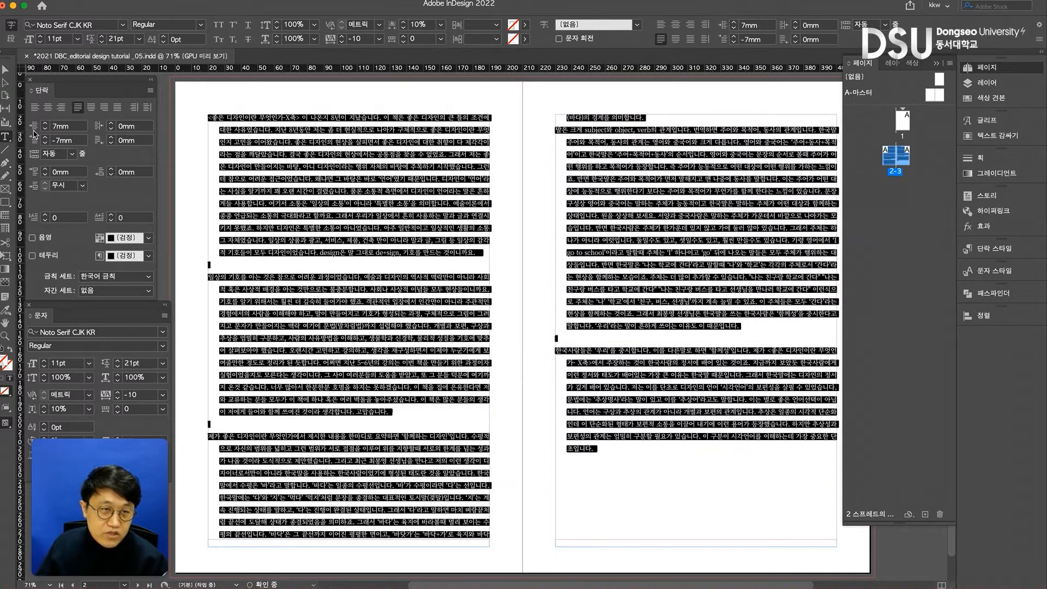
pyautogui.click(245, 177)
pyautogui.click(5, 70)
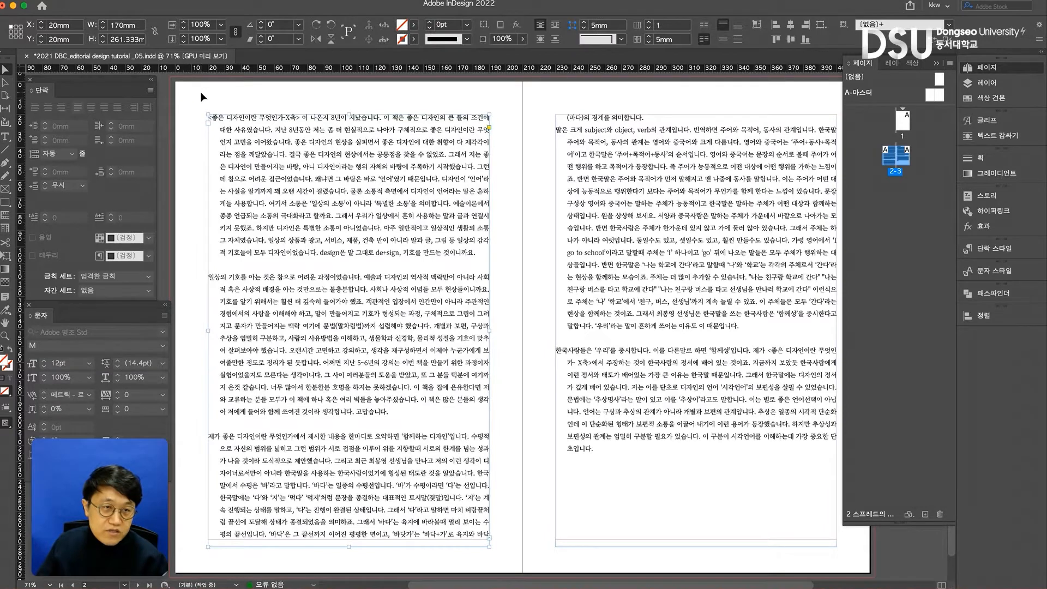
pyautogui.click(201, 97)
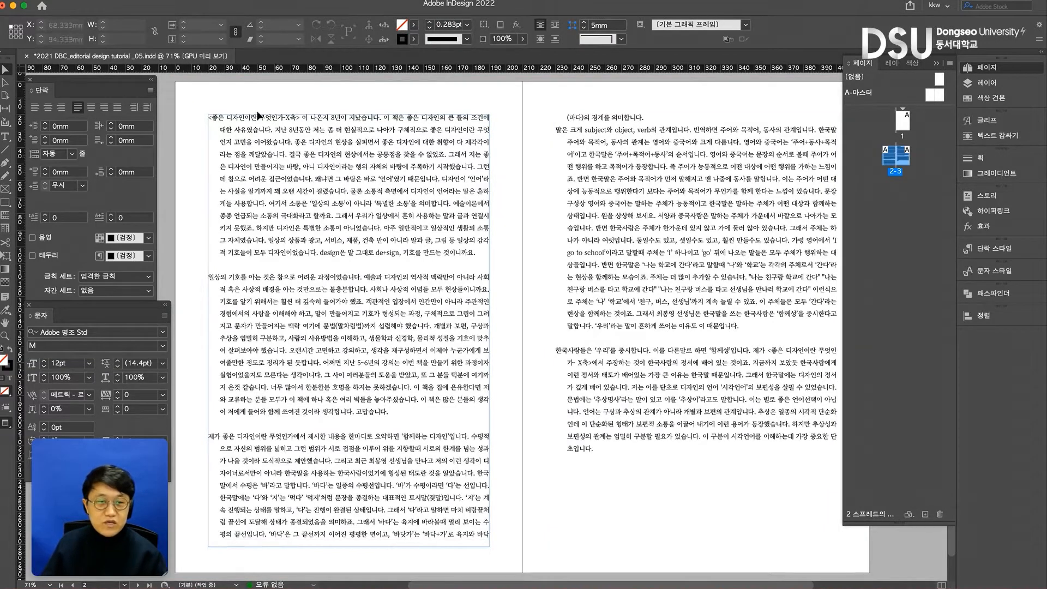
# - Delete the blank lines after the first and second paragraphs on page 2 and before the last paragraph on page 3
pyautogui.doubleClick(321, 266)
pyautogui.press('BackSpace')
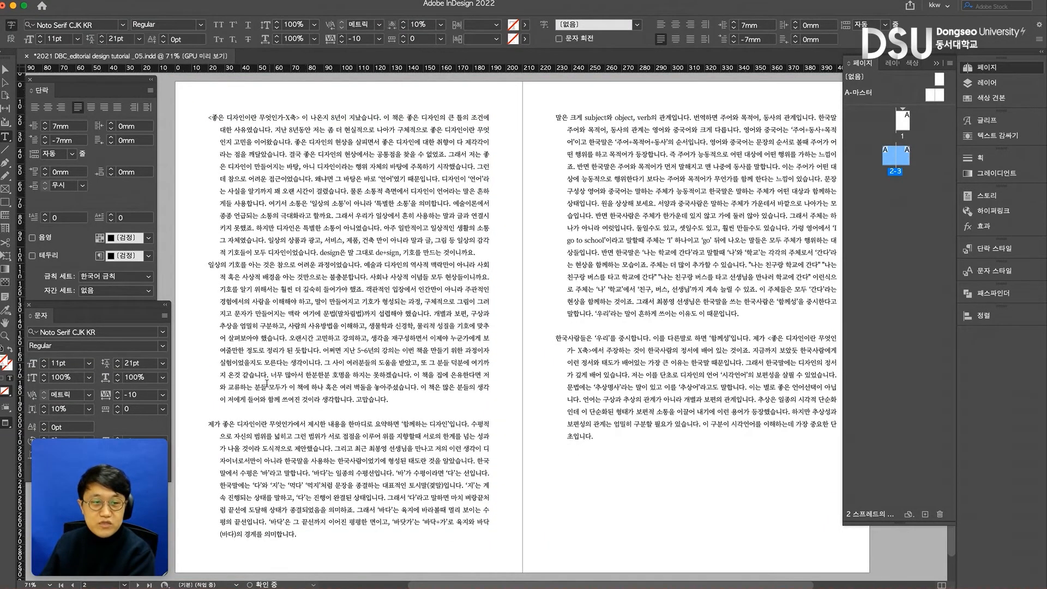
pyautogui.click(250, 415)
pyautogui.press('BackSpace')
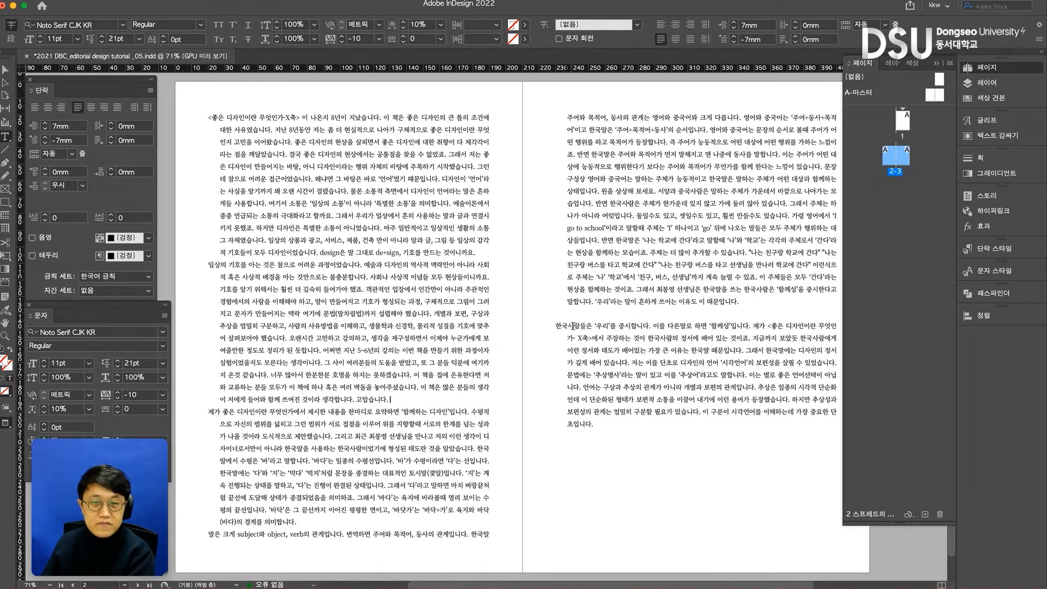
pyautogui.click(574, 317)
pyautogui.press('BackSpace')
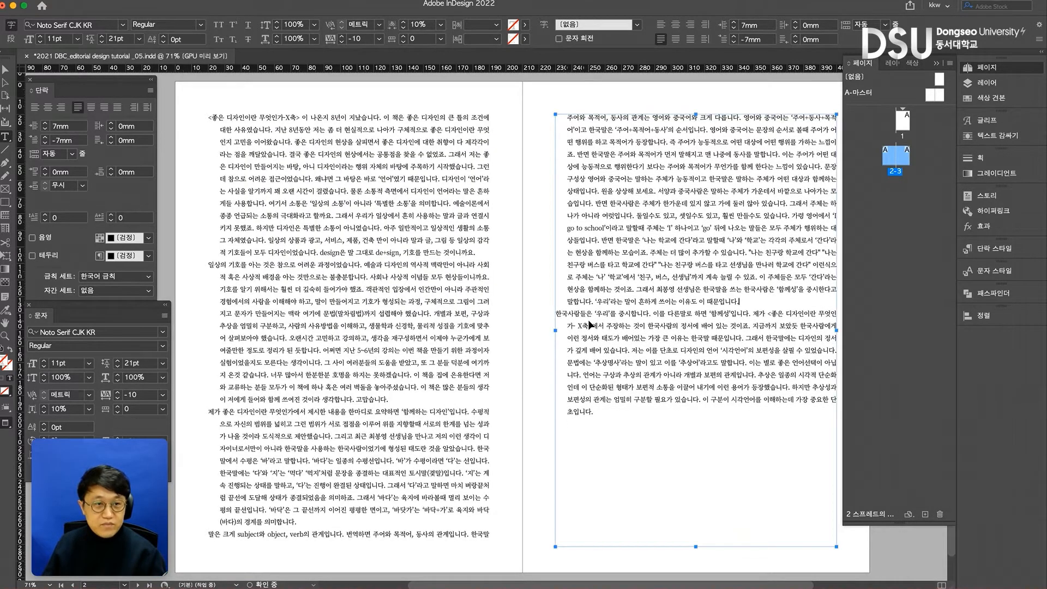
# - Undo the blank-line deletions and the negative first-line indent of the body text
pyautogui.press('super+z')
# - Undo the left indent, inserted blank lines and first-line indents so the body text is flush again
pyautogui.press('super+z')
pyautogui.press('super+z')
pyautogui.press('super+z')
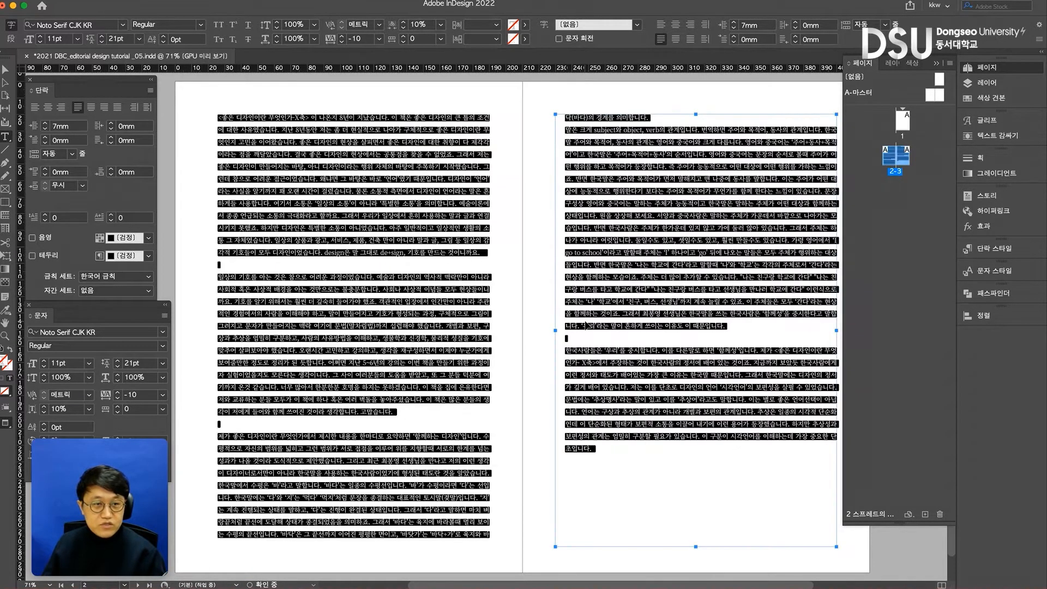
pyautogui.press('super+z')
pyautogui.press('super+z')
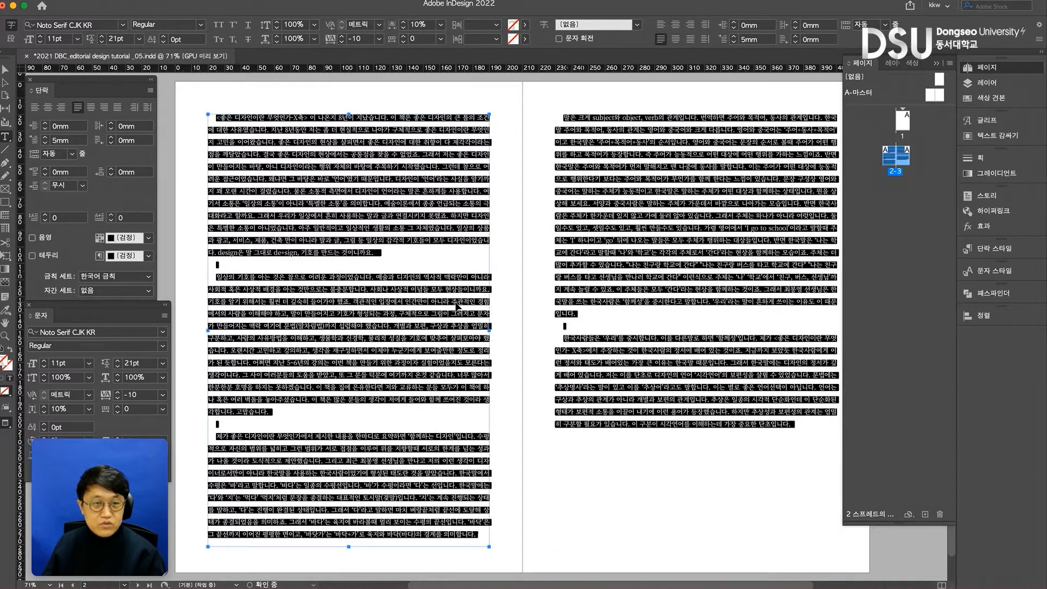
pyautogui.press('super+z')
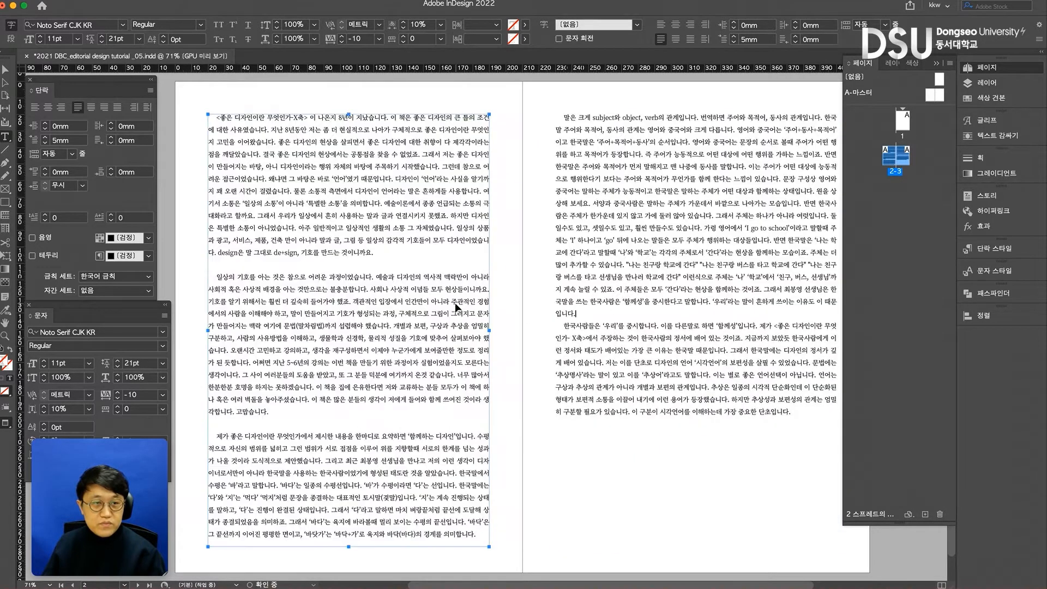
pyautogui.press('super+z')
pyautogui.press('super+z')
pyautogui.press('super+z')
pyautogui.press('super+z')
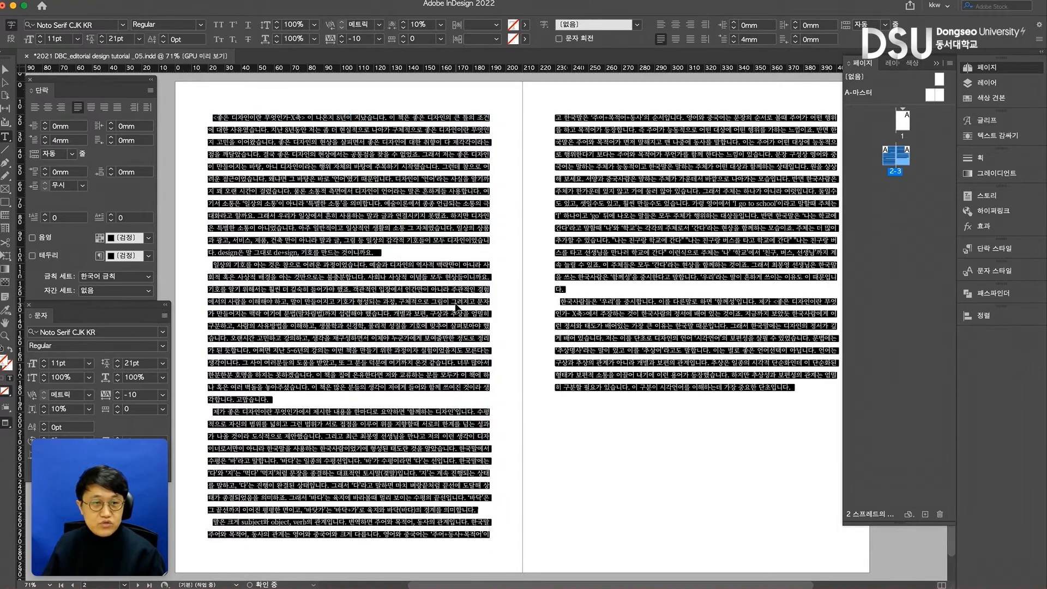
pyautogui.press('super+z')
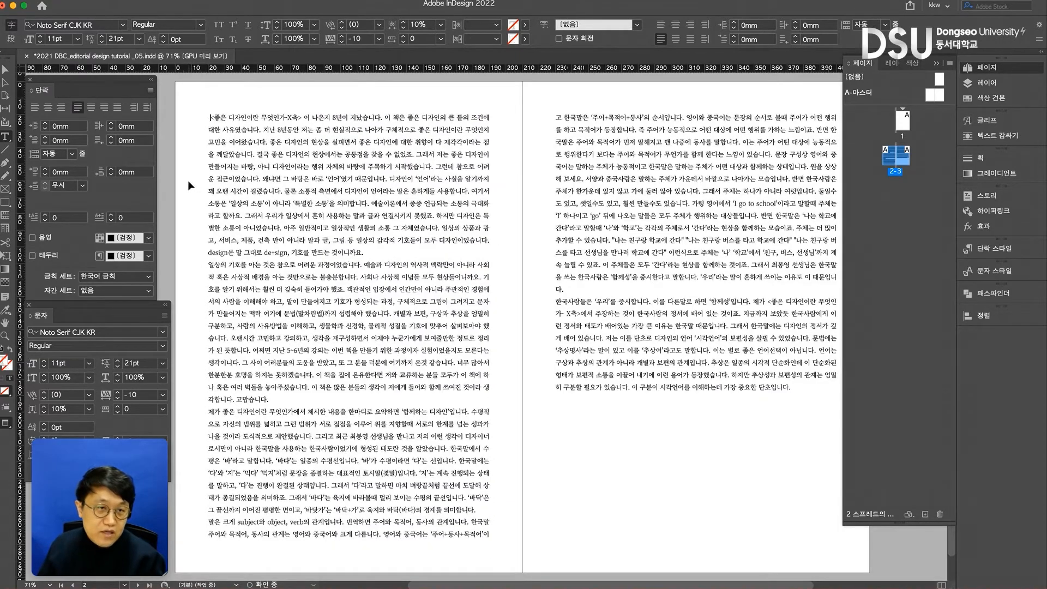
# - Undo the space-after-paragraph settings and the earlier removal of blank lines between paragraphs
pyautogui.press('super+z')
pyautogui.press('super+z')
pyautogui.press('super+z')
pyautogui.press('super+z')
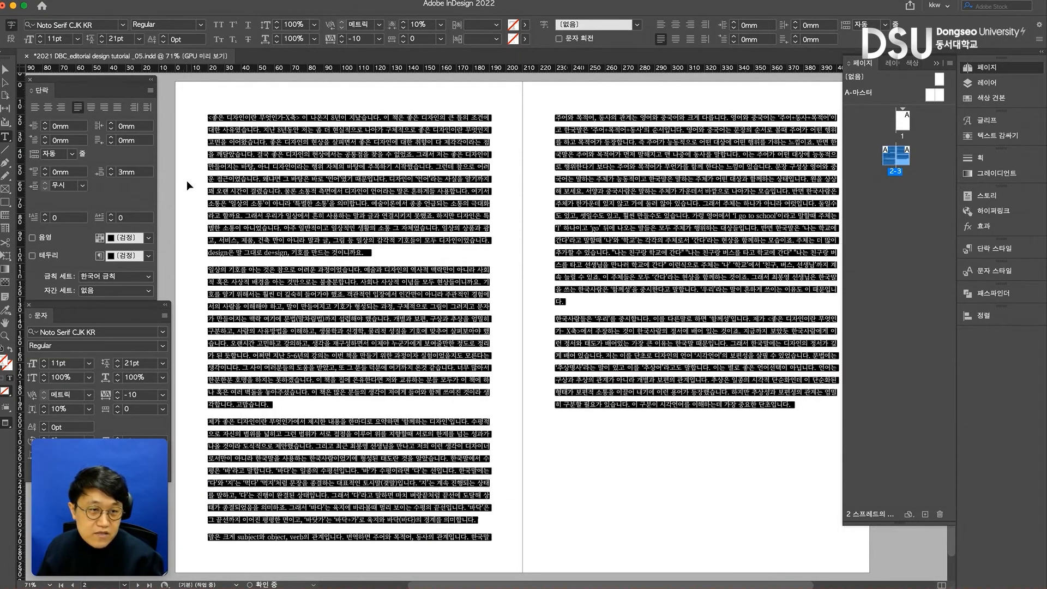
pyautogui.press('super+z')
pyautogui.press('super+z')
pyautogui.press('super+z')
pyautogui.press('super+z')
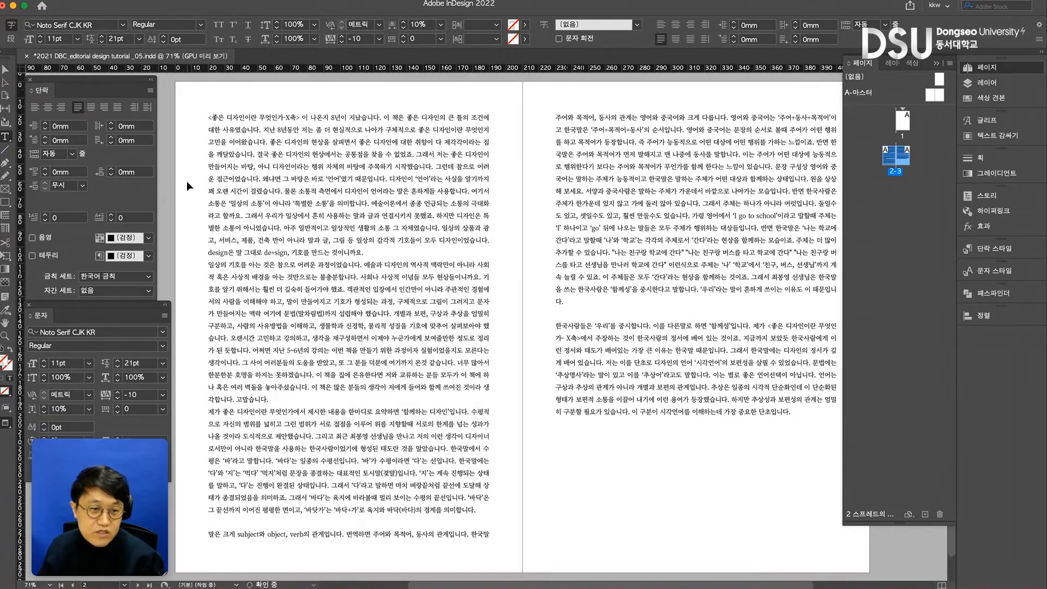
# - Undo the leading changes and subheading deletions, back to 19 pt leading with all bold subheadings restored
pyautogui.press('super+z')
pyautogui.press('super+z')
pyautogui.press('super+z')
pyautogui.press('super+z')
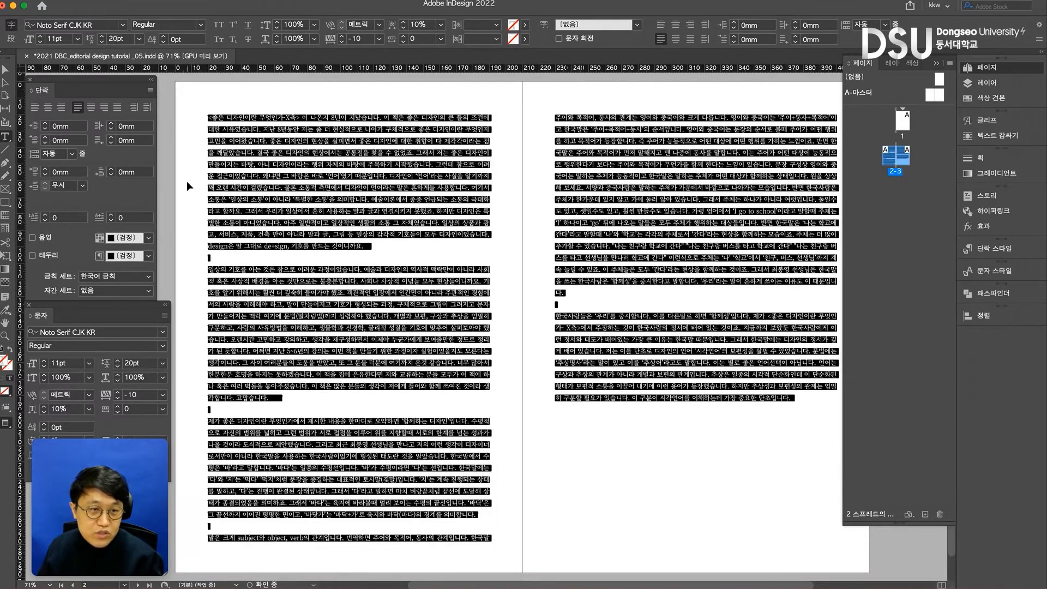
pyautogui.press('super+z')
pyautogui.press('super+z')
pyautogui.press('super+z')
pyautogui.press('super+z')
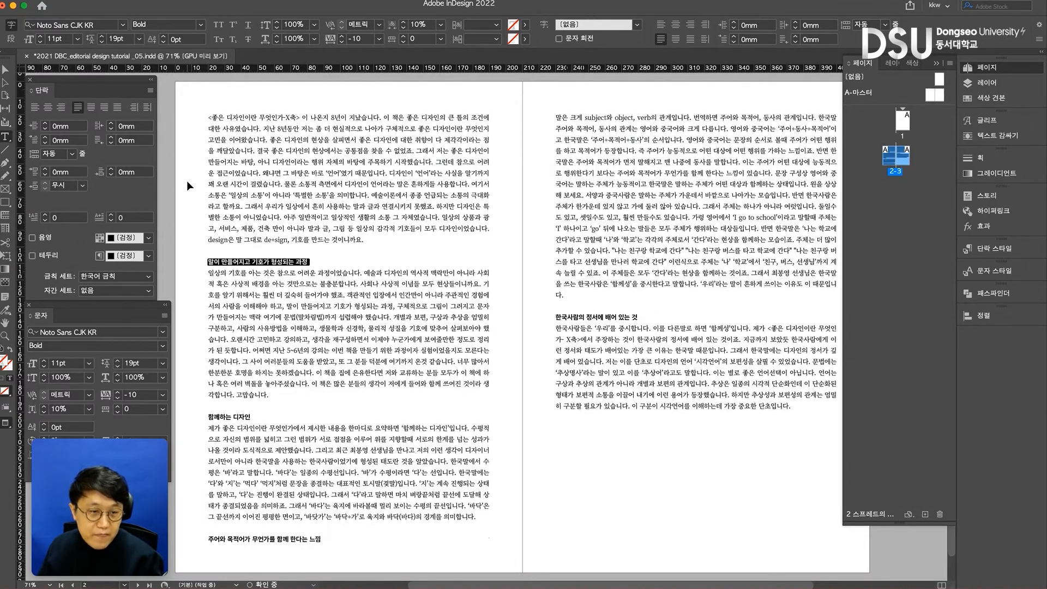
pyautogui.press('super+z')
pyautogui.press('super+z')
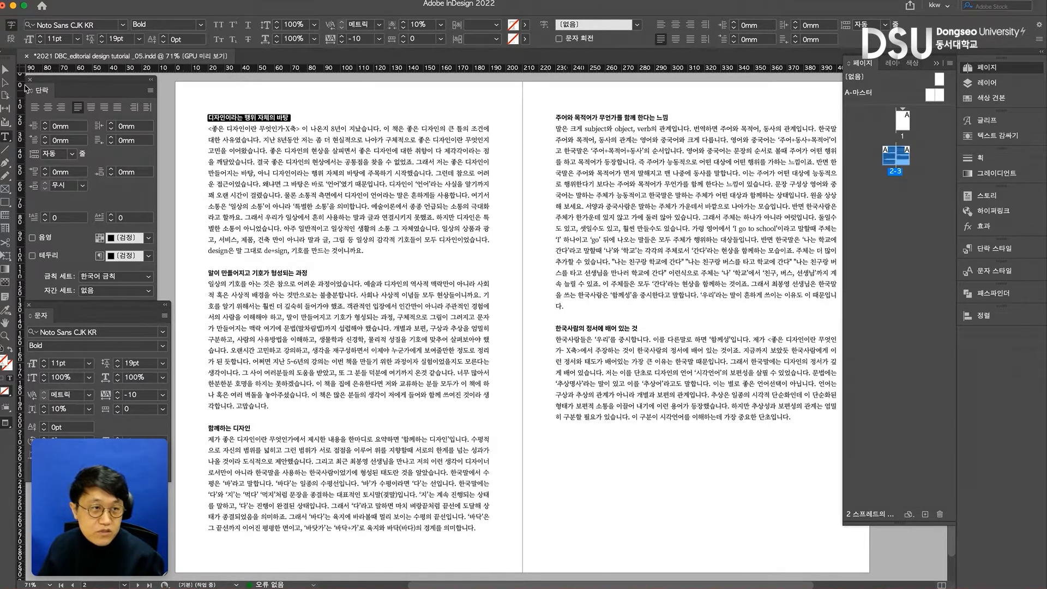
# - Try shifting page 2's text frame horizontally to X 58 mm, undo the move and deselect the frame
pyautogui.click(6, 72)
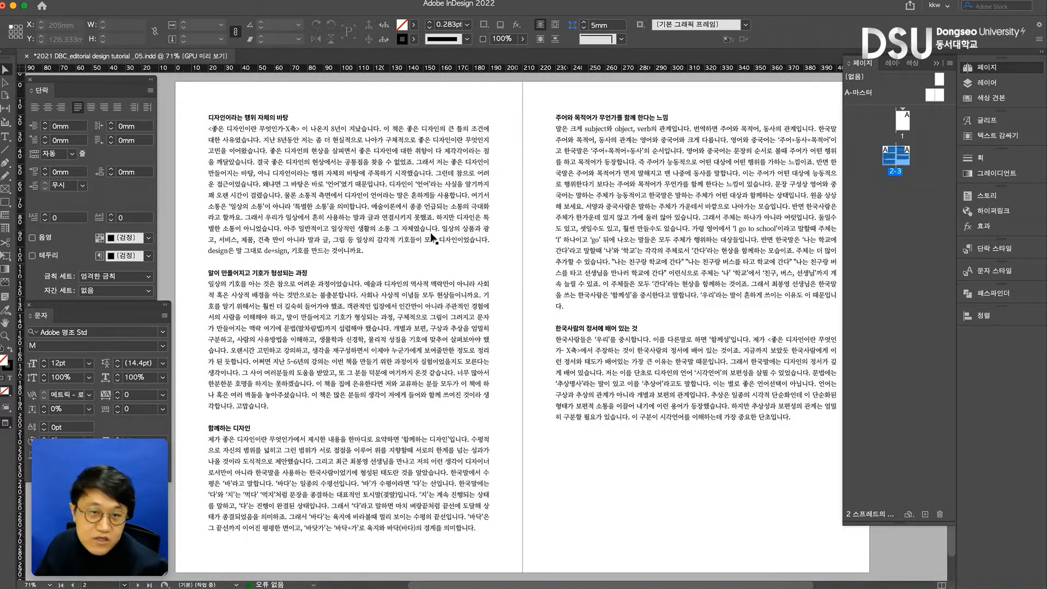
pyautogui.moveTo(409, 210); pyautogui.dragTo(472, 205)
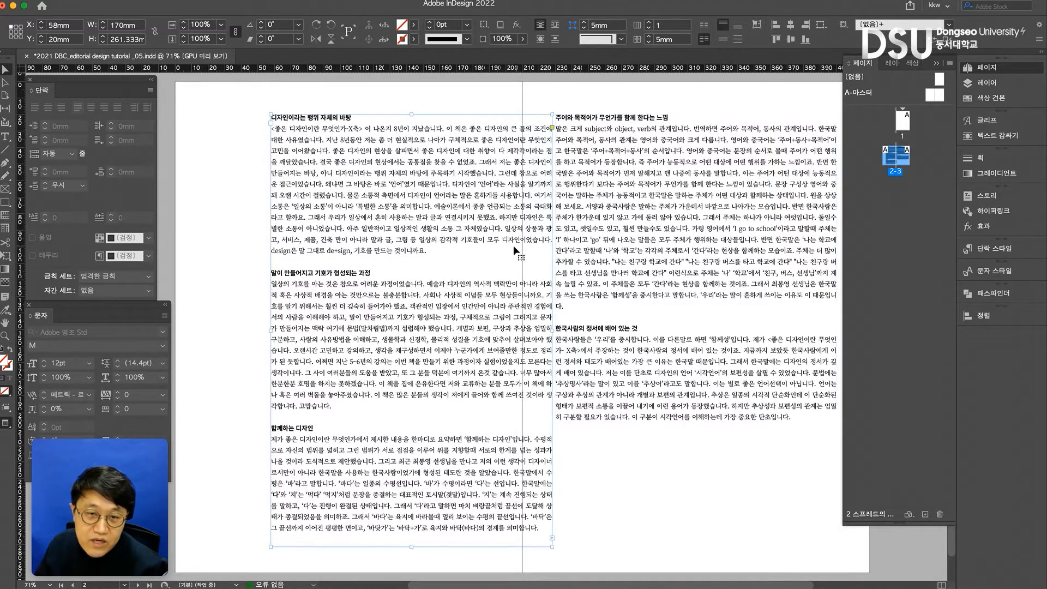
pyautogui.hotkey('ctrl', 'z')
pyautogui.click(534, 273)
pyautogui.hotkey('ctrl', 'a')
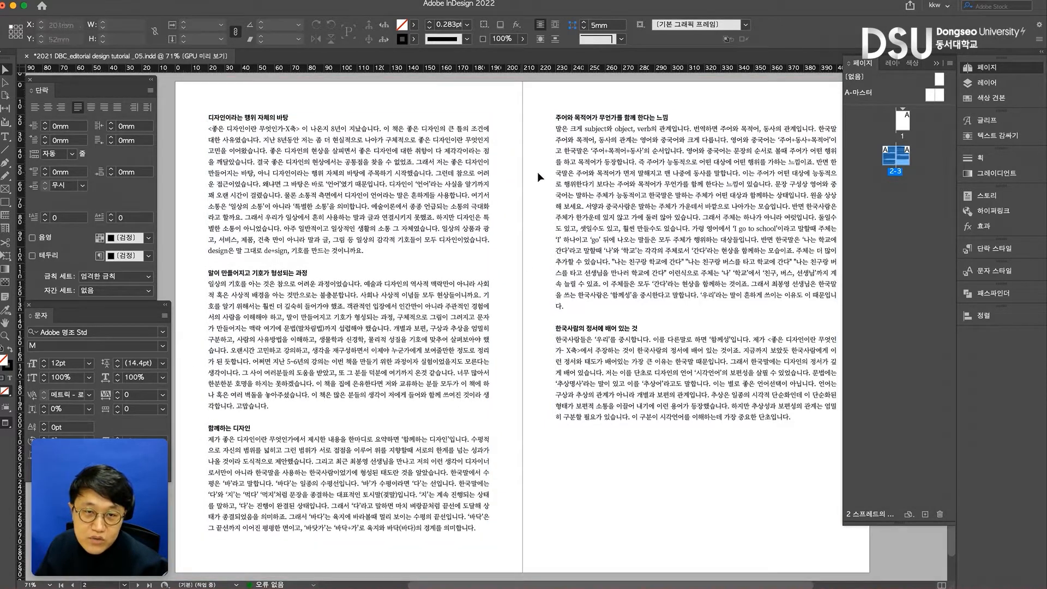
# - Try moving page 3's text frame across the spine to X 192 mm, Y 23 mm, and undo the move
pyautogui.click(477, 142)
pyautogui.click(662, 167)
pyautogui.moveTo(607, 198); pyautogui.dragTo(573, 219)
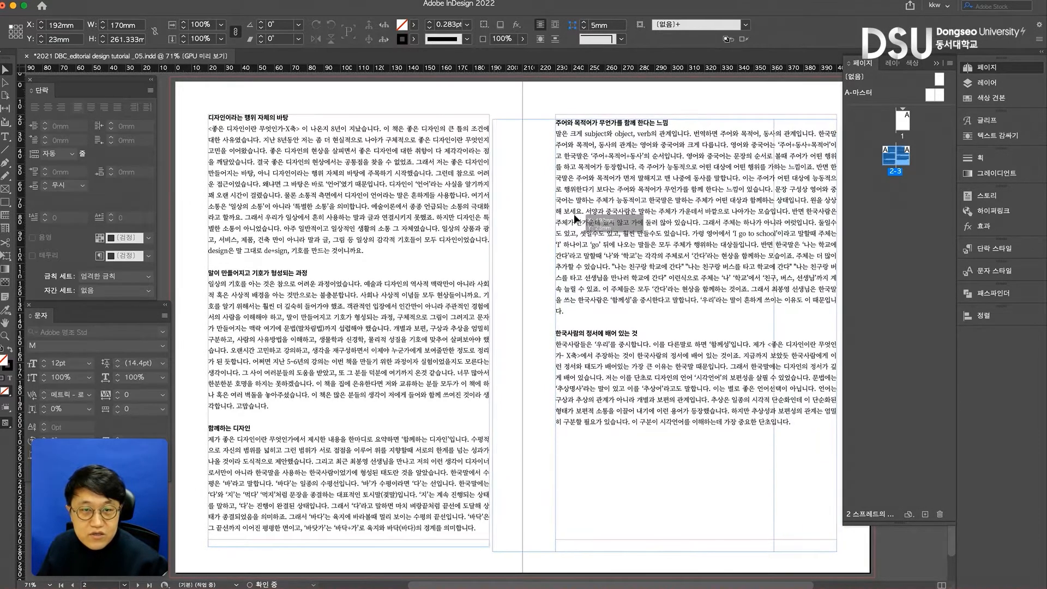
pyautogui.click(529, 101)
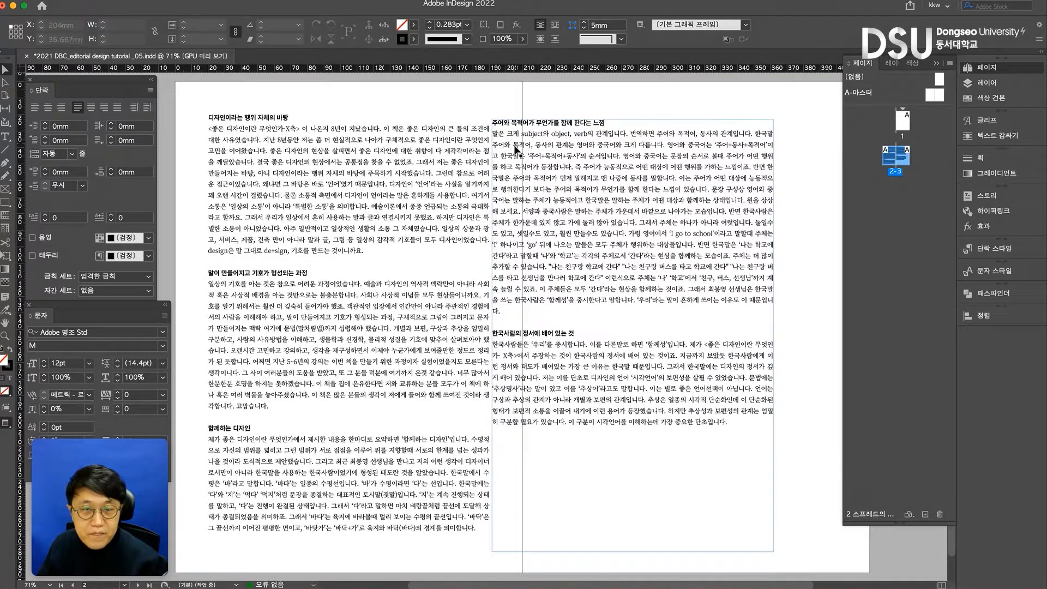
pyautogui.press('super+z')
pyautogui.press('super+z')
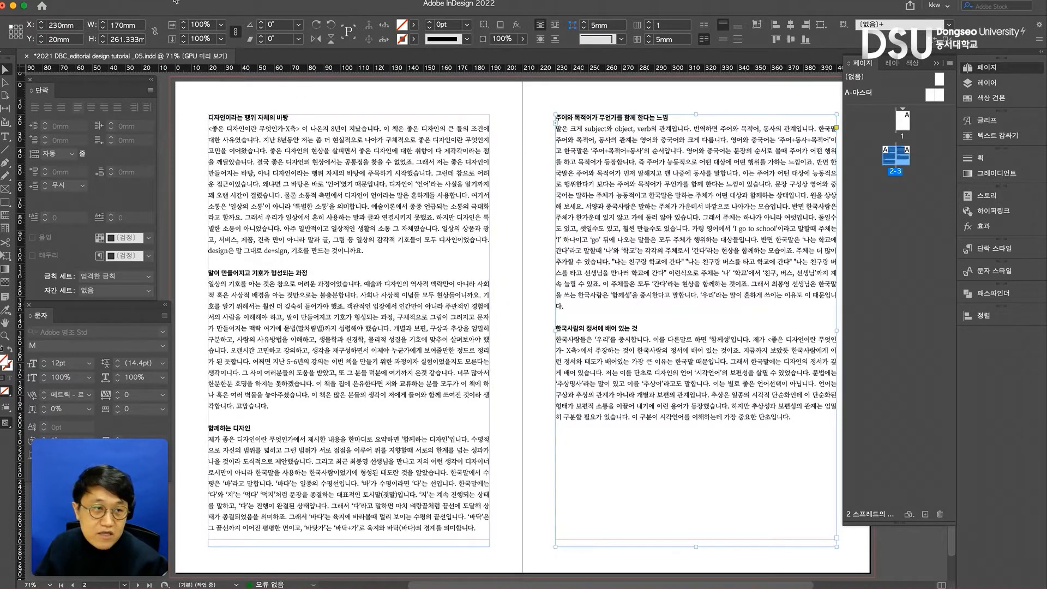
# - Show the baseline grid and view page 2's text against its lines at 100% zoom
pyautogui.click(224, 2)
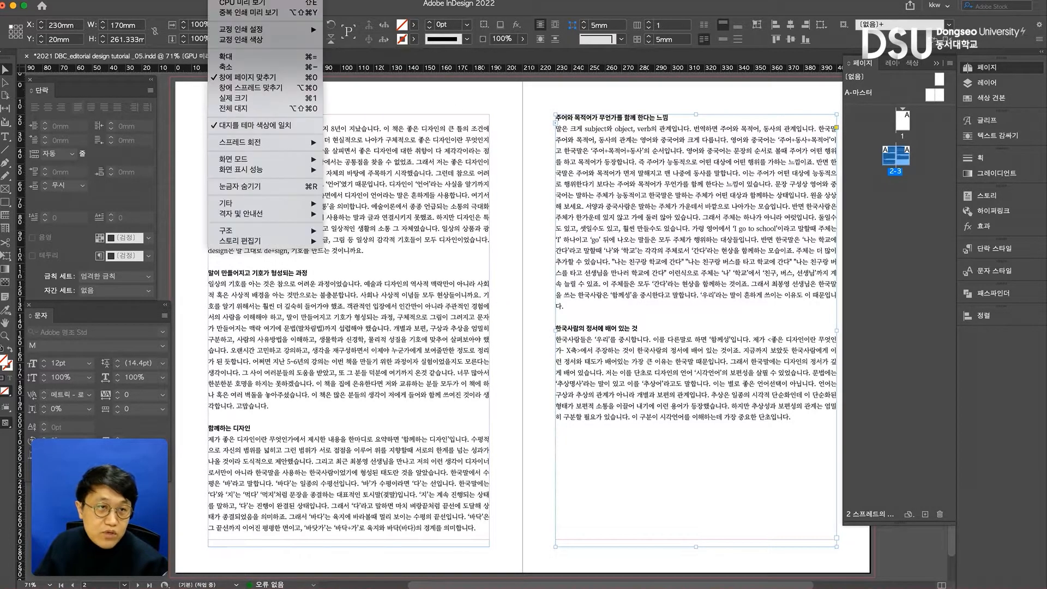
pyautogui.moveTo(273, 206)
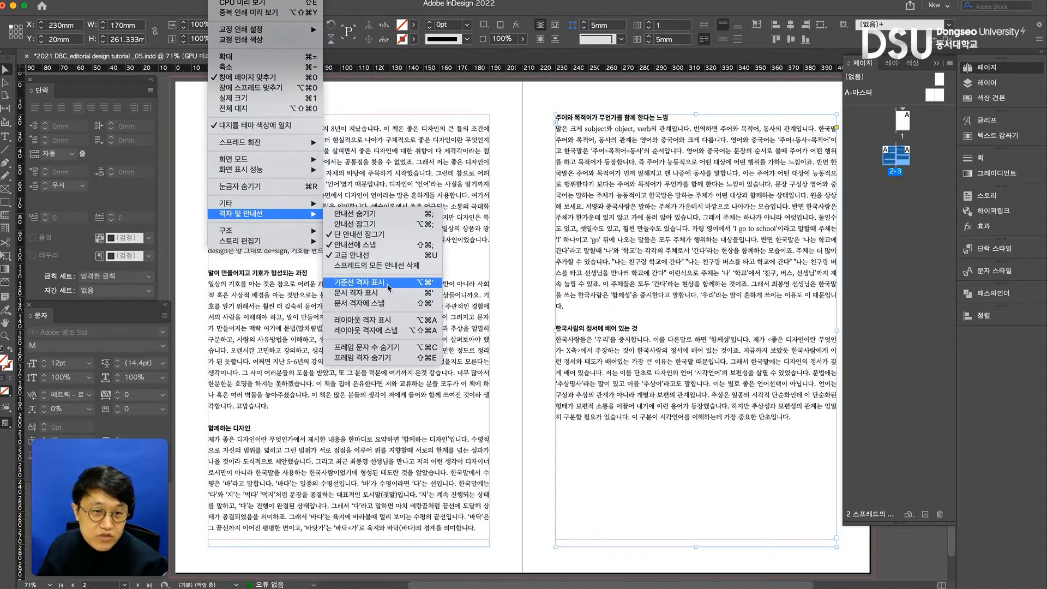
pyautogui.click(372, 283)
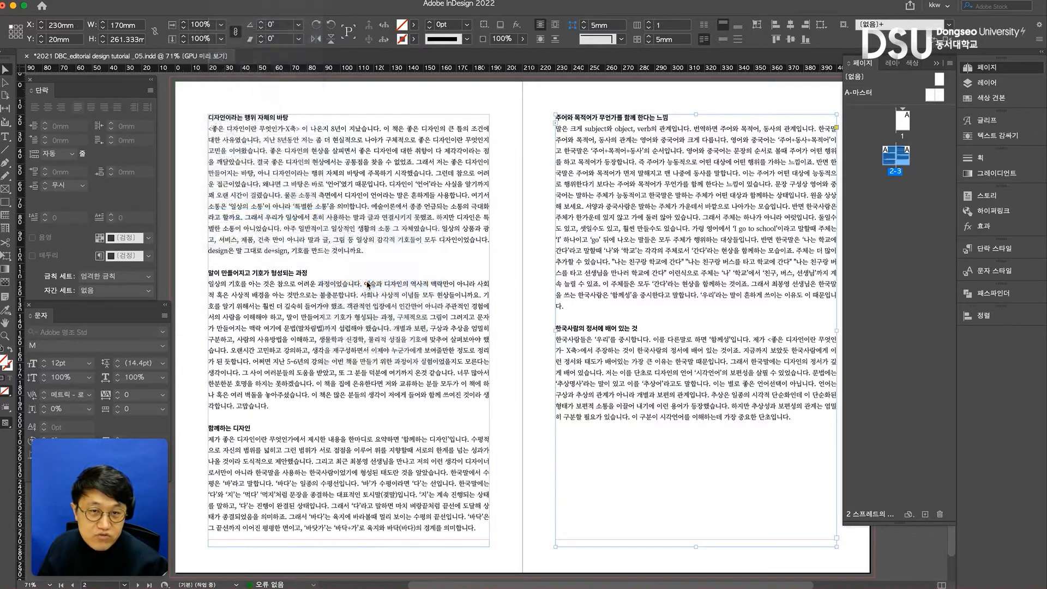
pyautogui.press('super+equal')
pyautogui.press('super+minus')
pyautogui.press('super+equal')
pyautogui.press('super+minus')
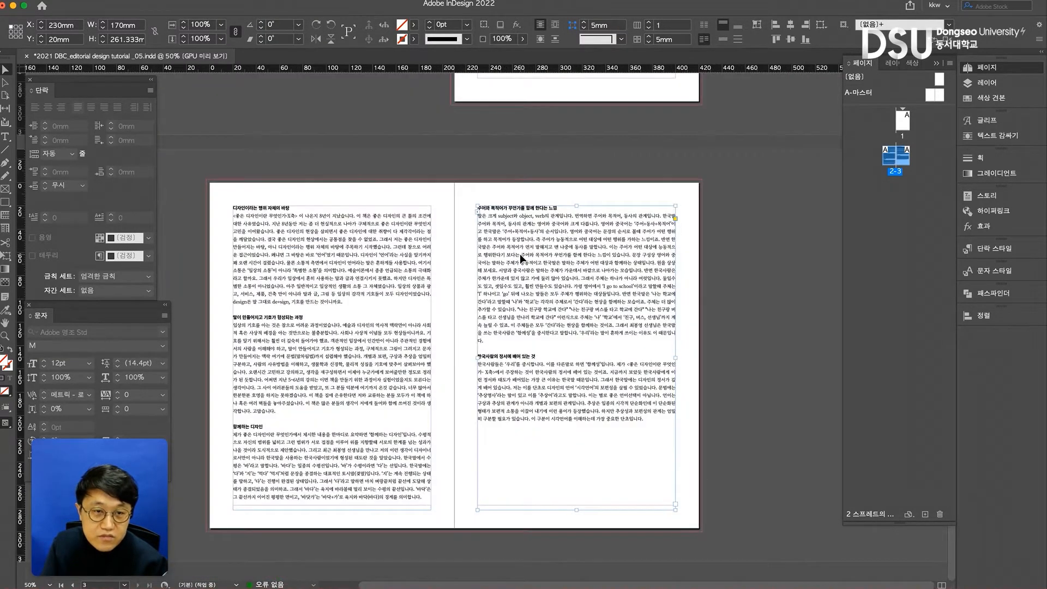
pyautogui.press('super+equal')
pyautogui.press('super+equal')
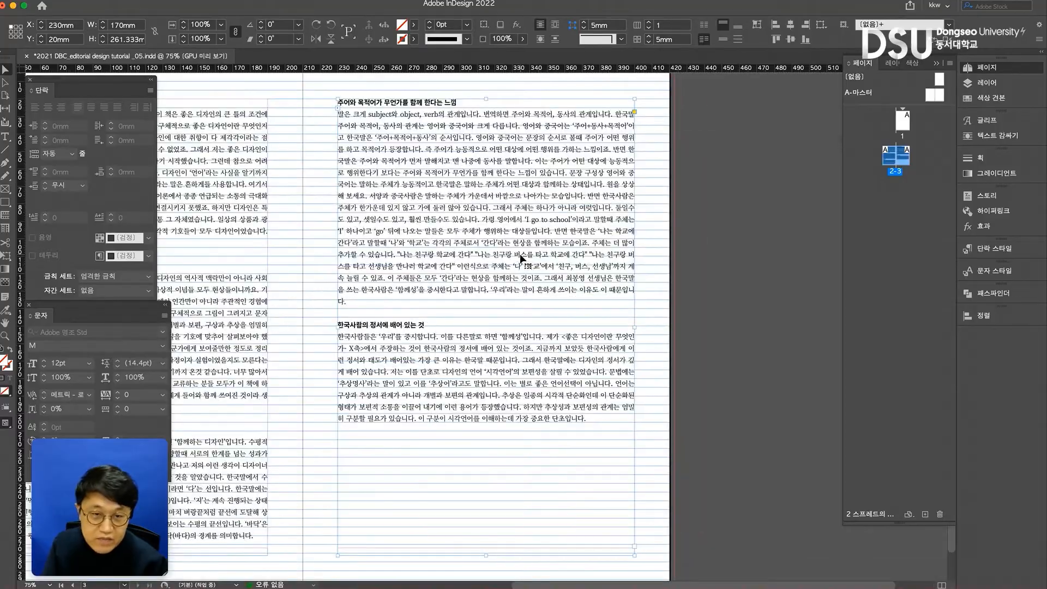
pyautogui.moveTo(194, 127); pyautogui.dragTo(698, 285)
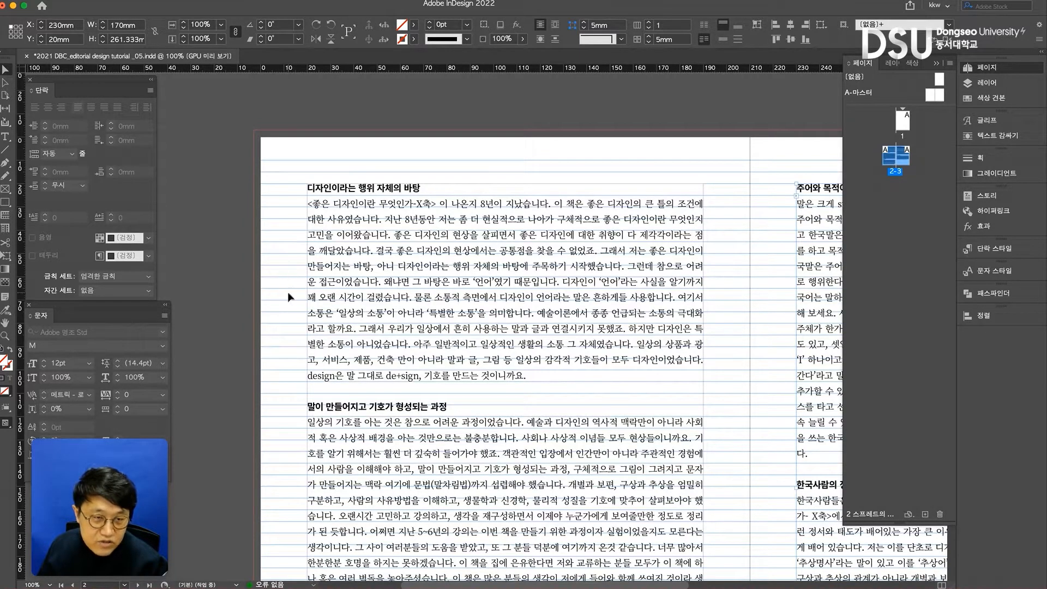
# - Check the leading of the entire threaded text and deselect the frame
pyautogui.tripleClick(379, 271)
pyautogui.press('super+a')
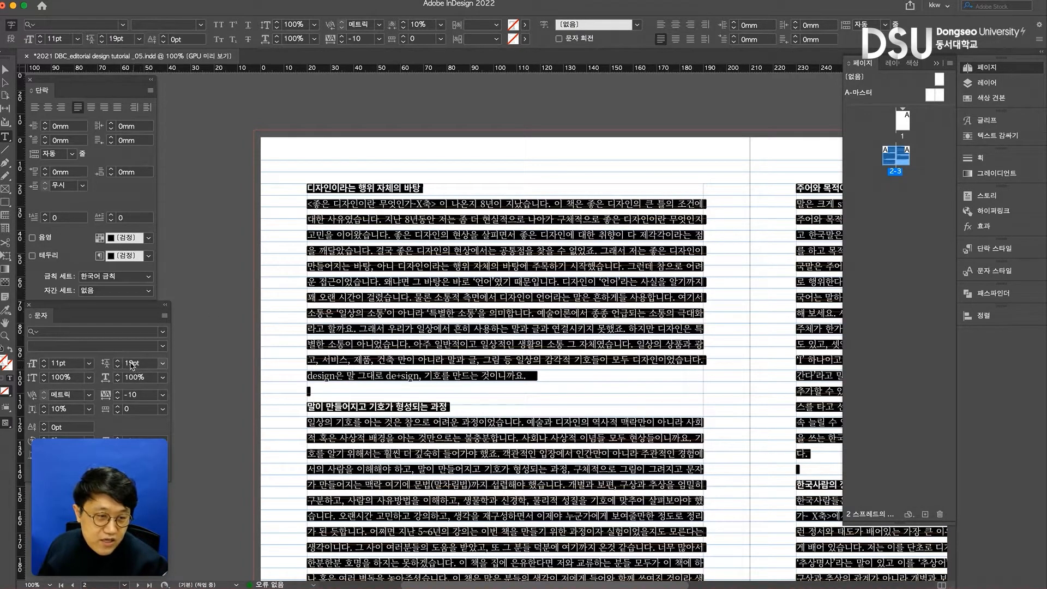
pyautogui.click(5, 69)
pyautogui.click(191, 128)
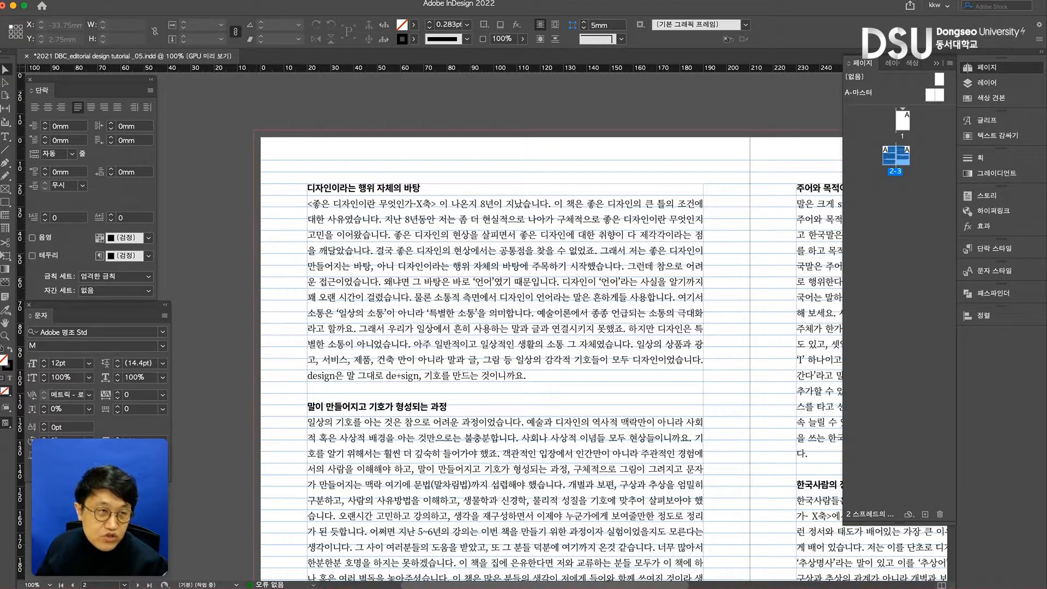
# - Set the baseline grid interval to 19 pt in the grid preferences, keeping it relative to 페이지 위쪽 (top of page)
pyautogui.click(35, 0)
pyautogui.moveTo(55, 12)
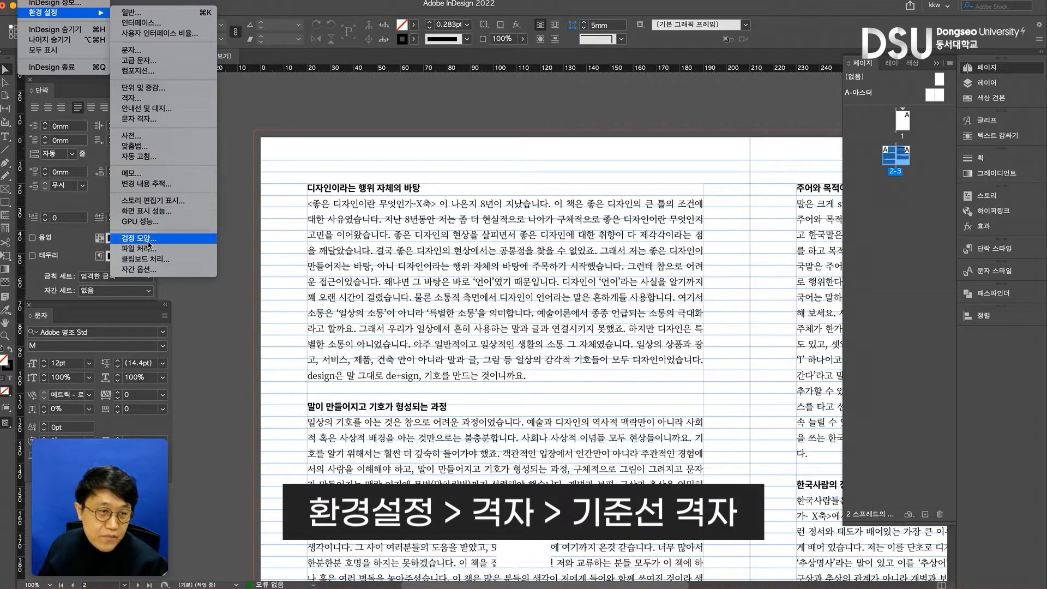
pyautogui.click(162, 98)
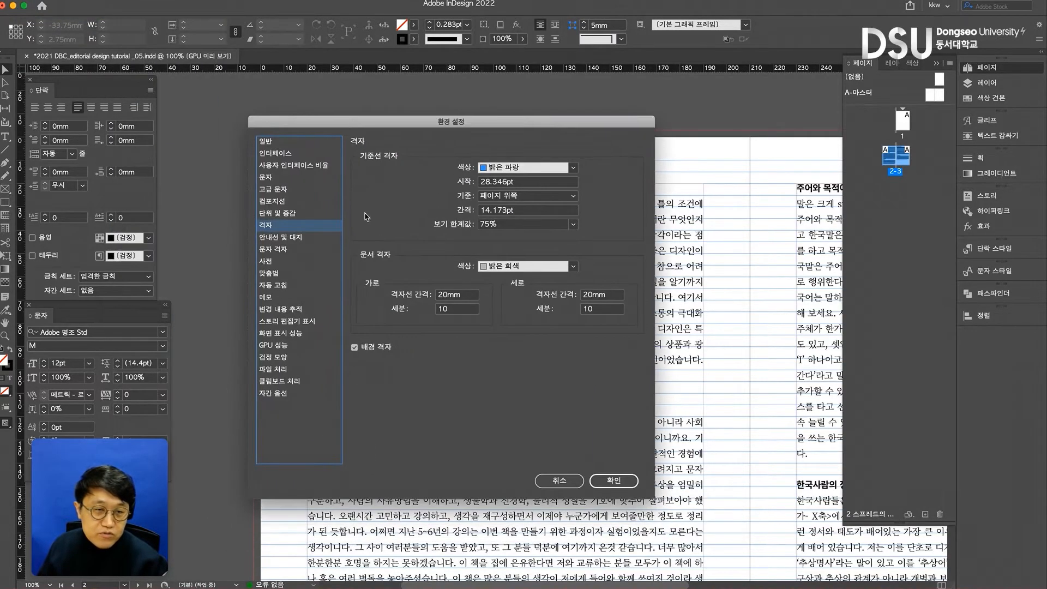
pyautogui.moveTo(468, 136); pyautogui.dragTo(642, 147)
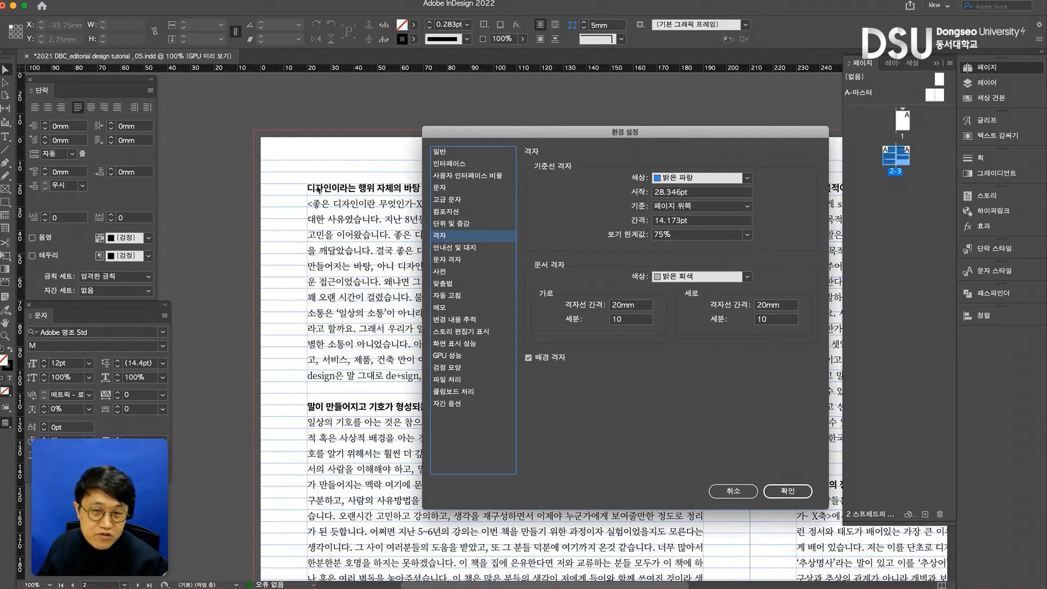
pyautogui.click(677, 207)
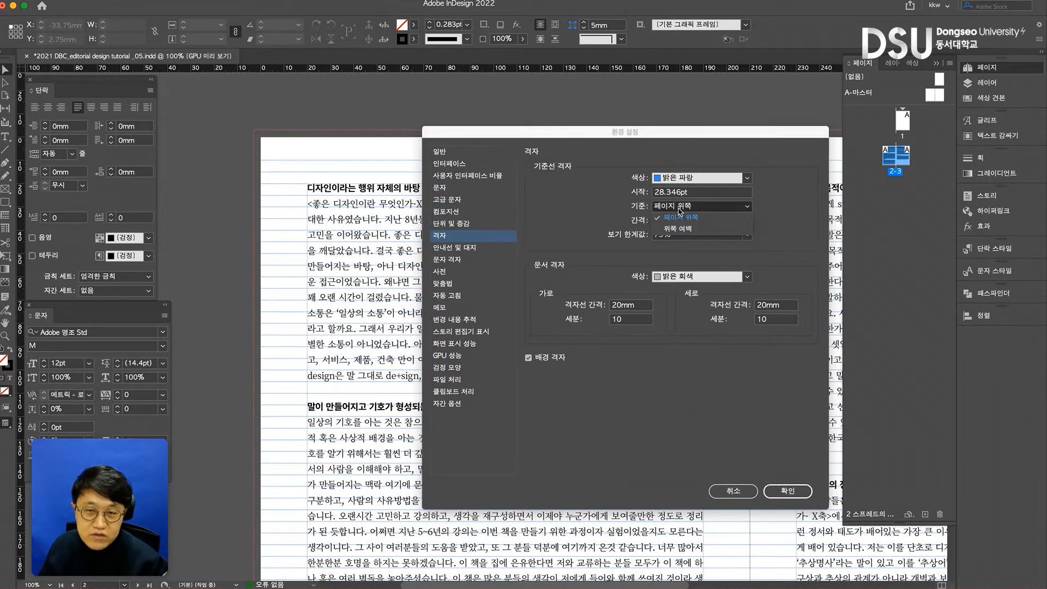
pyautogui.click(680, 213)
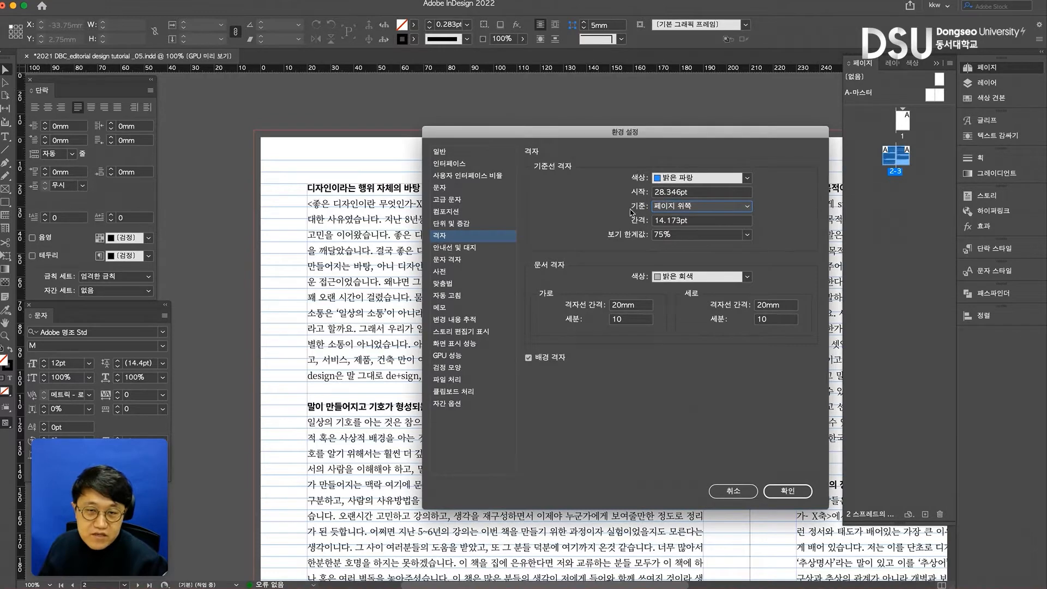
pyautogui.press('Tab')
pyautogui.write('19')
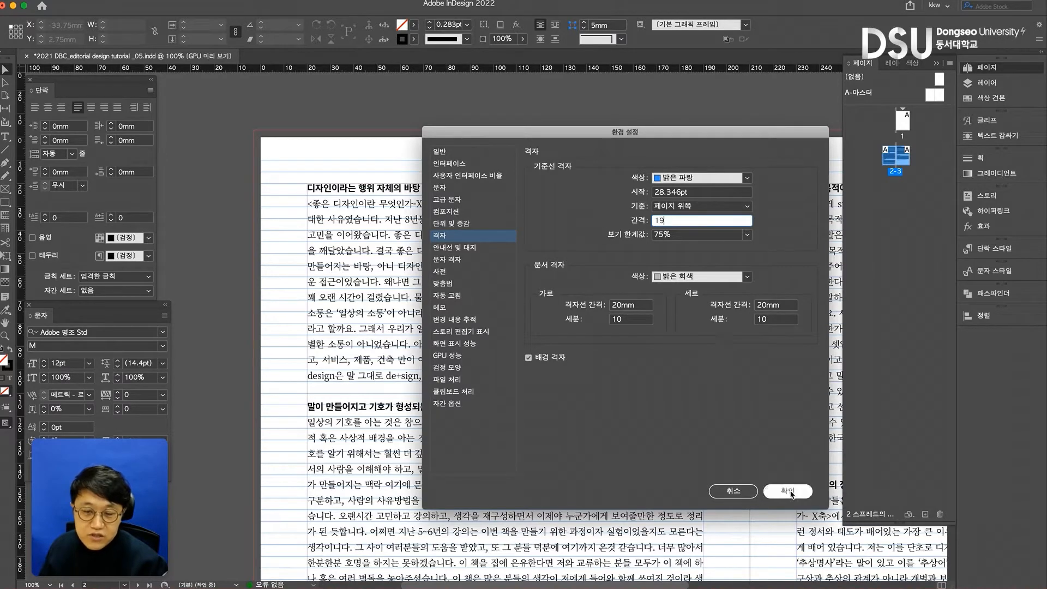
pyautogui.click(788, 491)
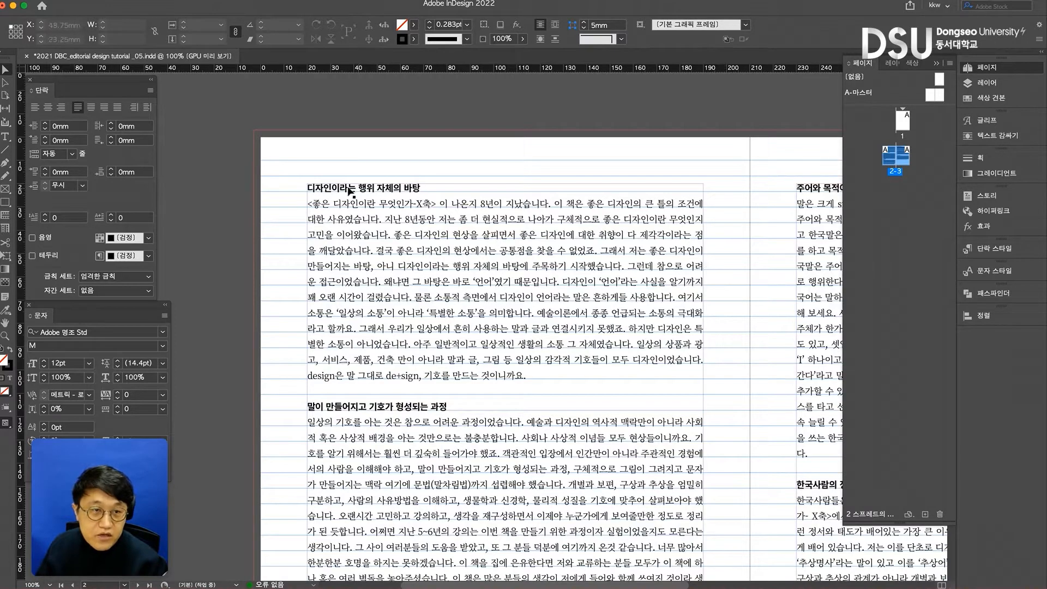
# - Set the baseline grid's start to 20 mm to match the top of page 2's text frame, and deselect the frame
pyautogui.click(530, 204)
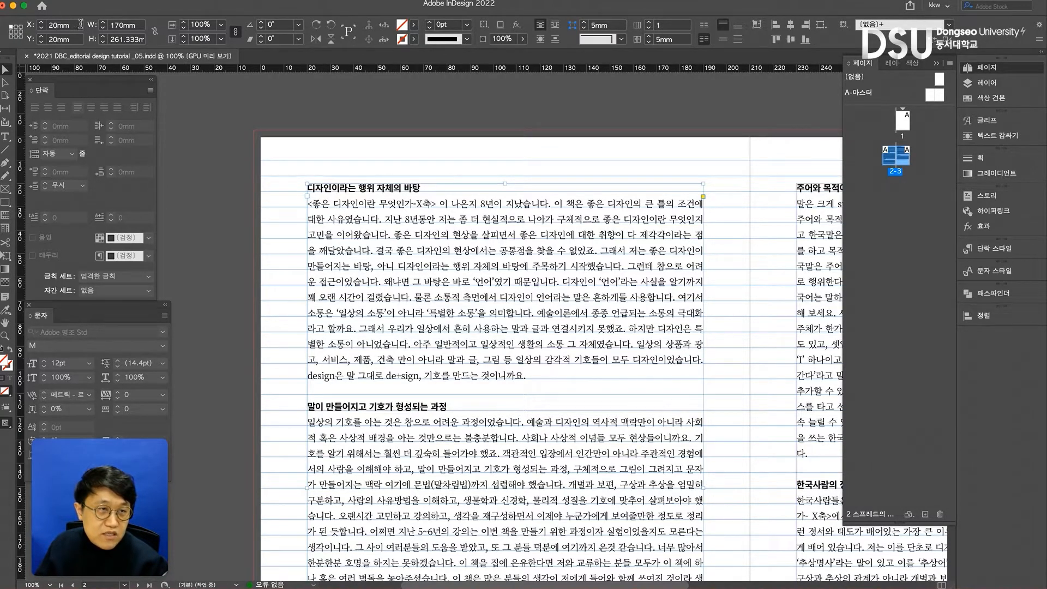
pyautogui.click(68, 0)
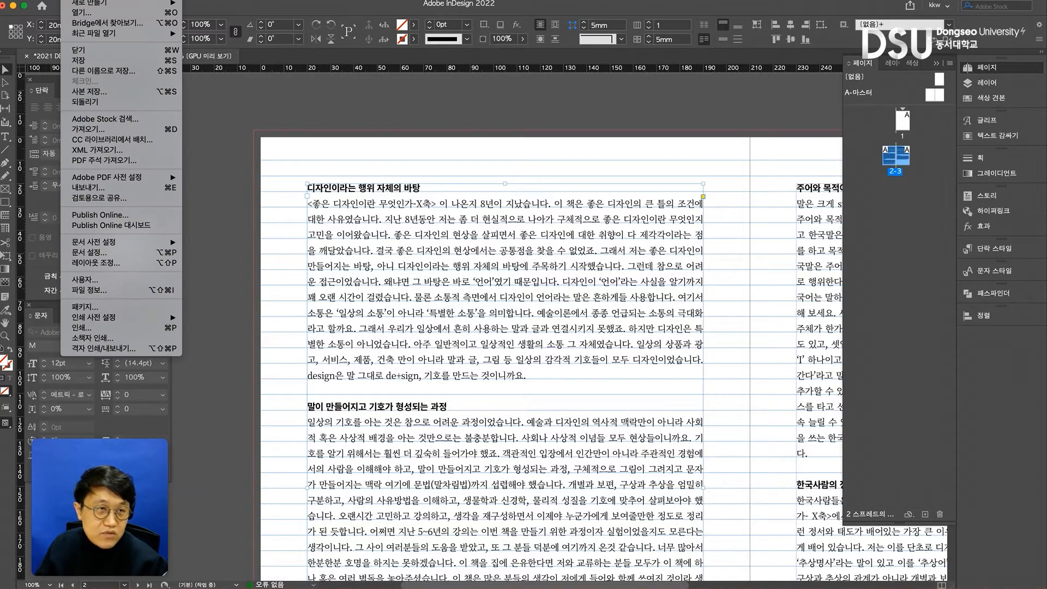
pyautogui.moveTo(43, 0)
pyautogui.moveTo(72, 14)
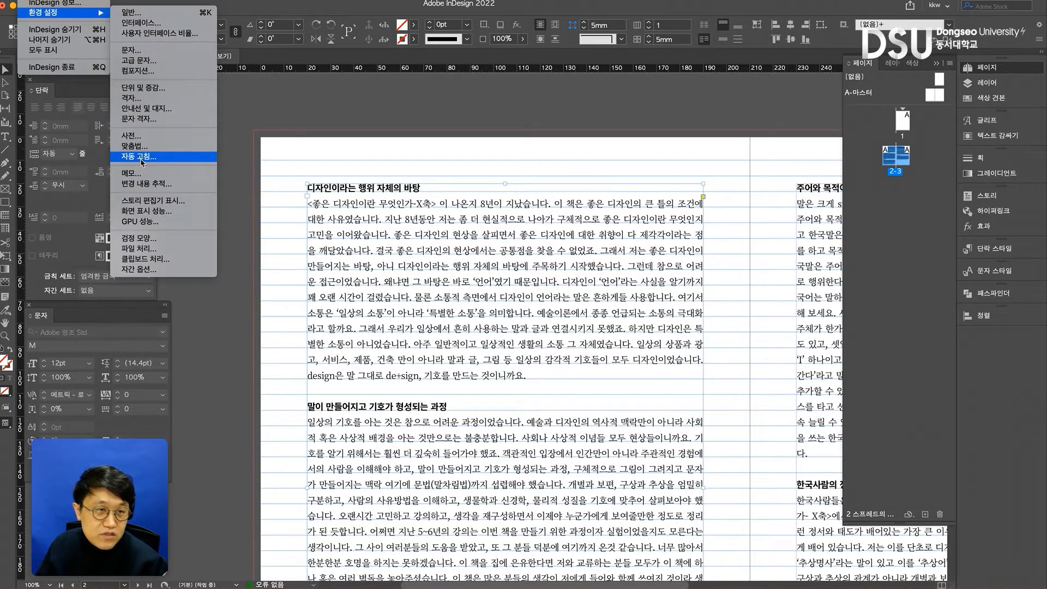
pyautogui.click(131, 97)
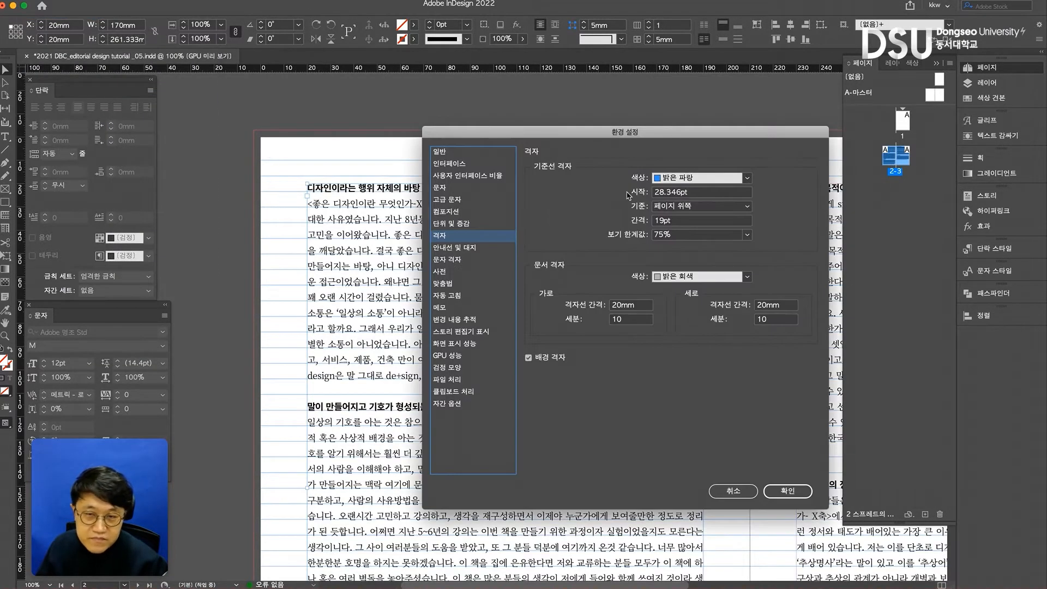
pyautogui.press('Tab')
pyautogui.write('2')
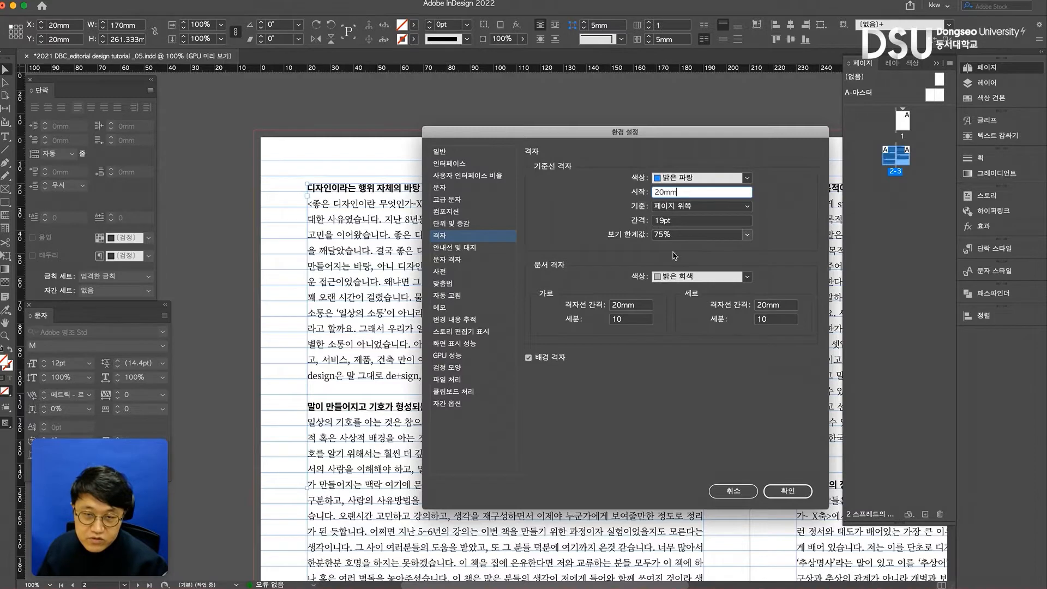
pyautogui.click(787, 491)
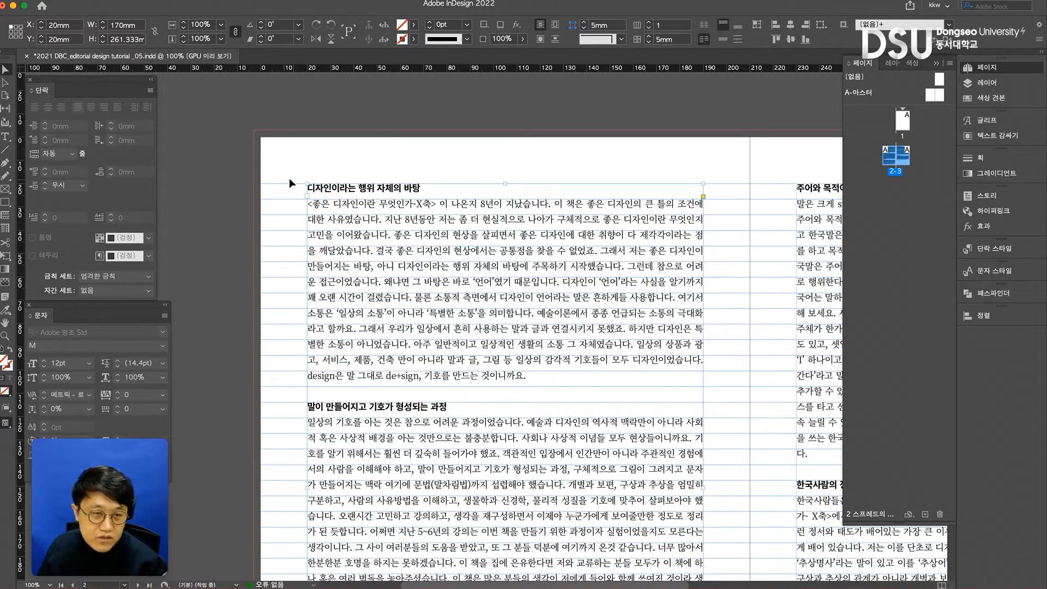
pyautogui.press('shift+super+a')
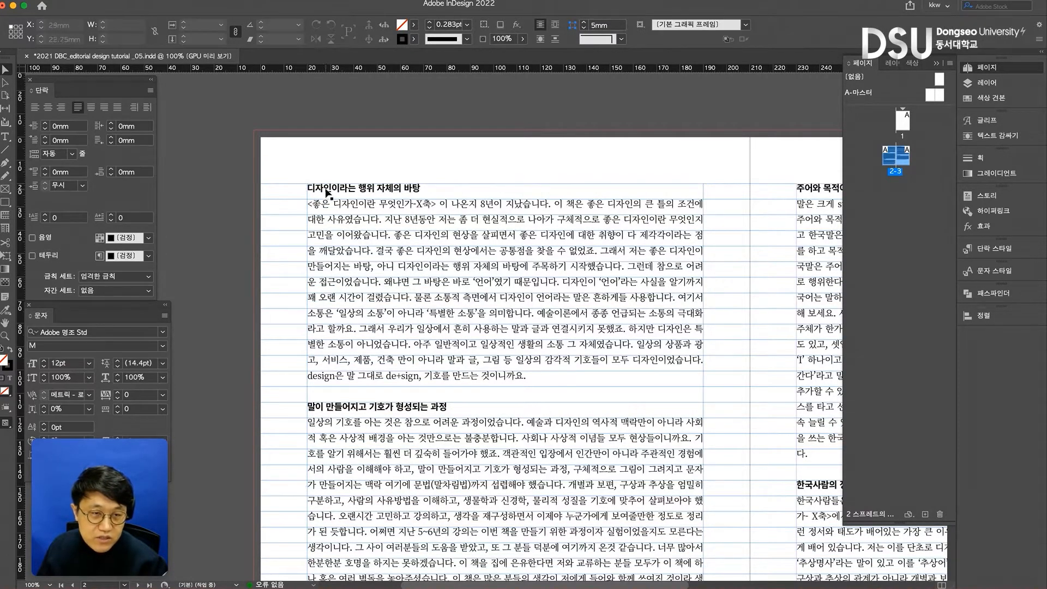
# - Try raising the leading of the entire threaded text to 20 pt, and return it to 19 pt
pyautogui.click(409, 304)
pyautogui.doubleClick(409, 303)
pyautogui.press('super+a')
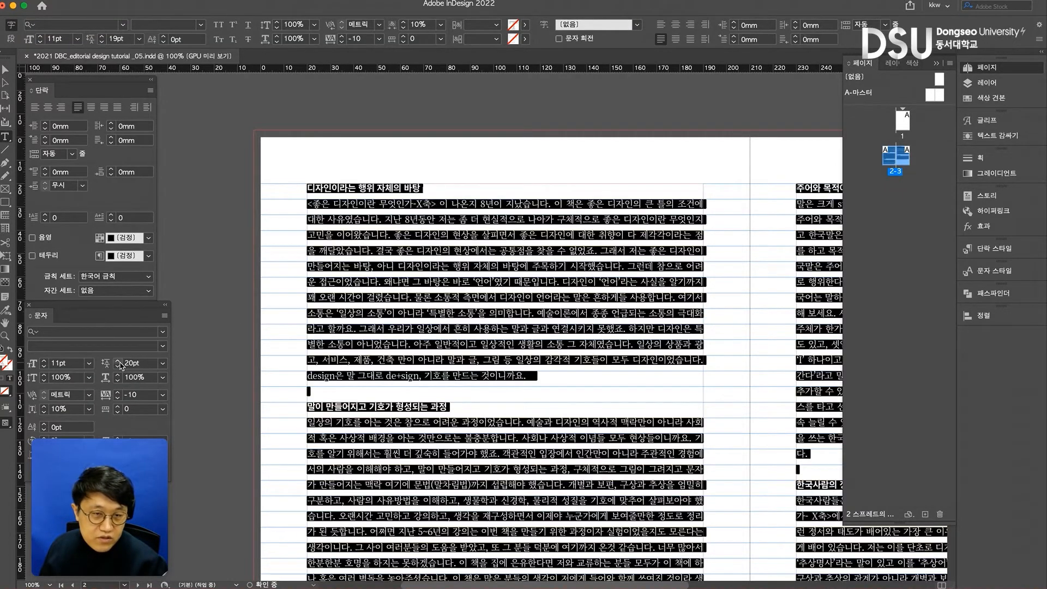
pyautogui.click(117, 361)
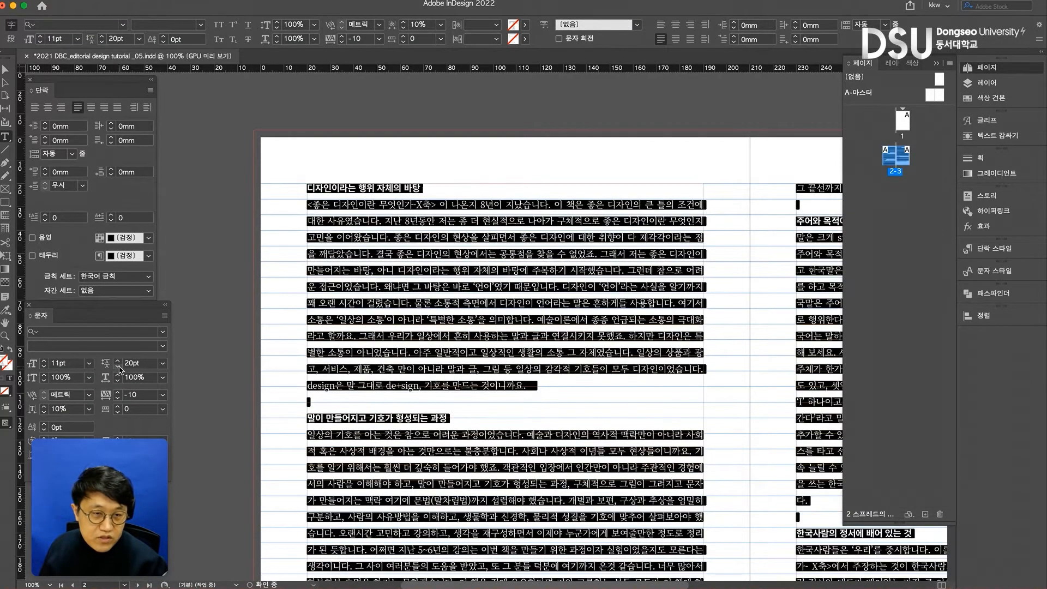
pyautogui.click(119, 368)
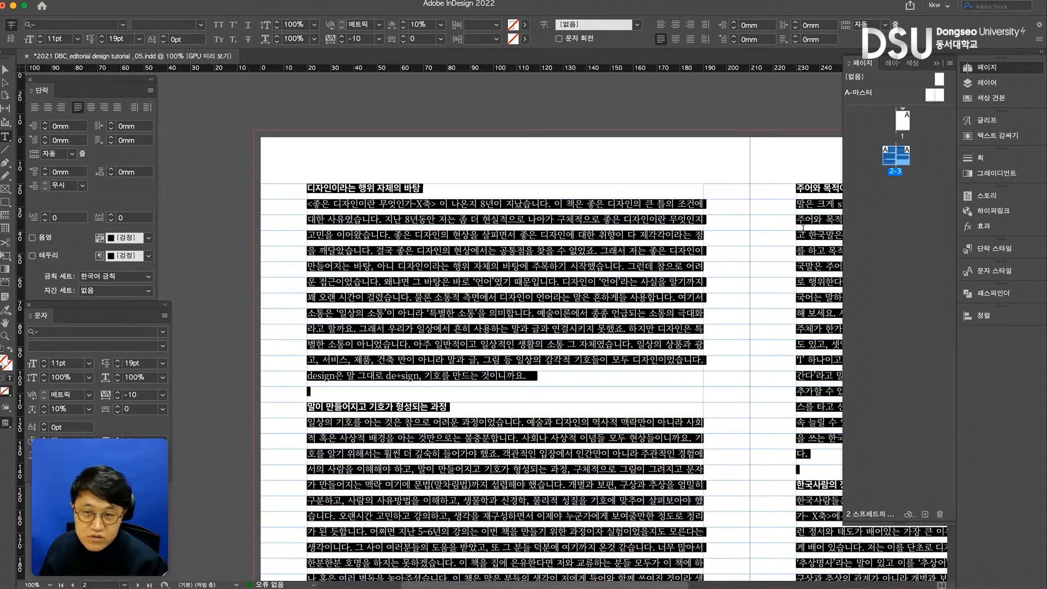
# - Try 23 pt leading on the body text under page 3's first subhead, undo the change and leave text editing
pyautogui.click(801, 234)
pyautogui.moveTo(804, 228); pyautogui.dragTo(801, 469)
pyautogui.click(119, 362)
pyautogui.click(119, 362)
pyautogui.click(119, 362)
pyautogui.click(118, 362)
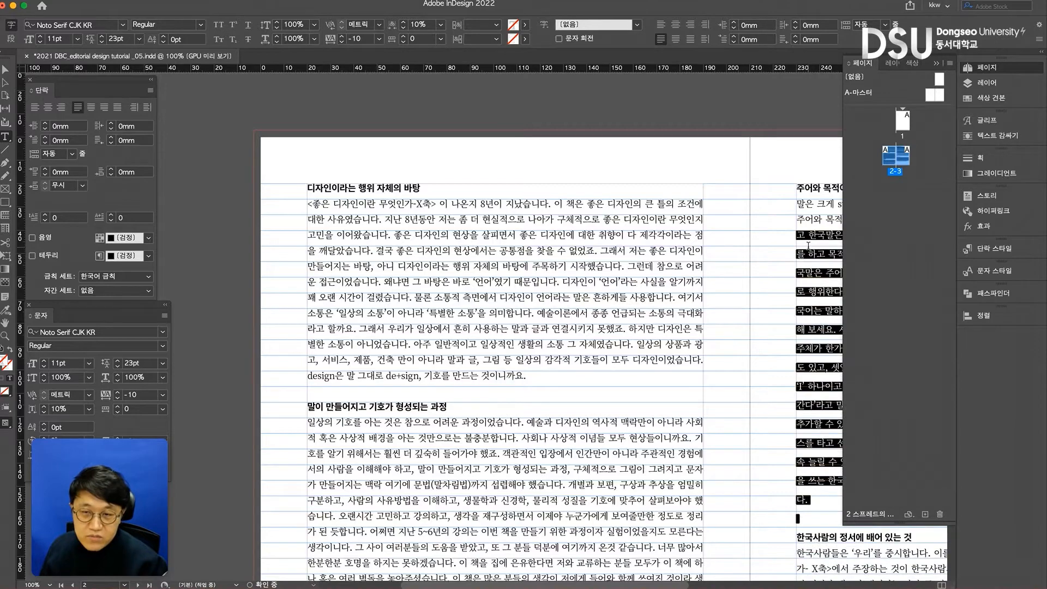
pyautogui.click(794, 287)
pyautogui.press('super+z')
pyautogui.press('super+z')
pyautogui.press('super+z')
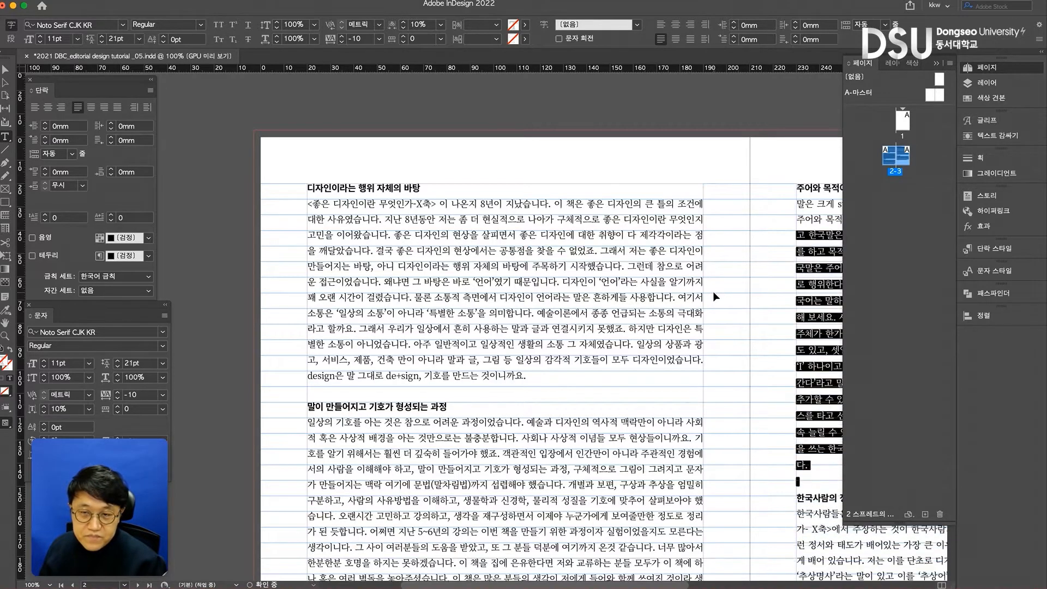
pyautogui.press('super+a')
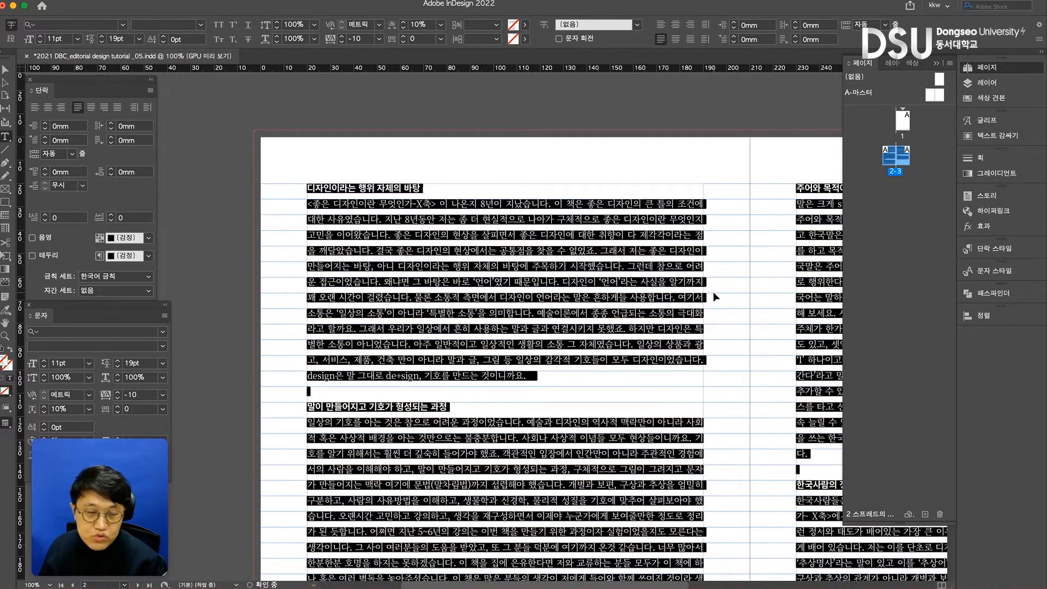
pyautogui.click(5, 69)
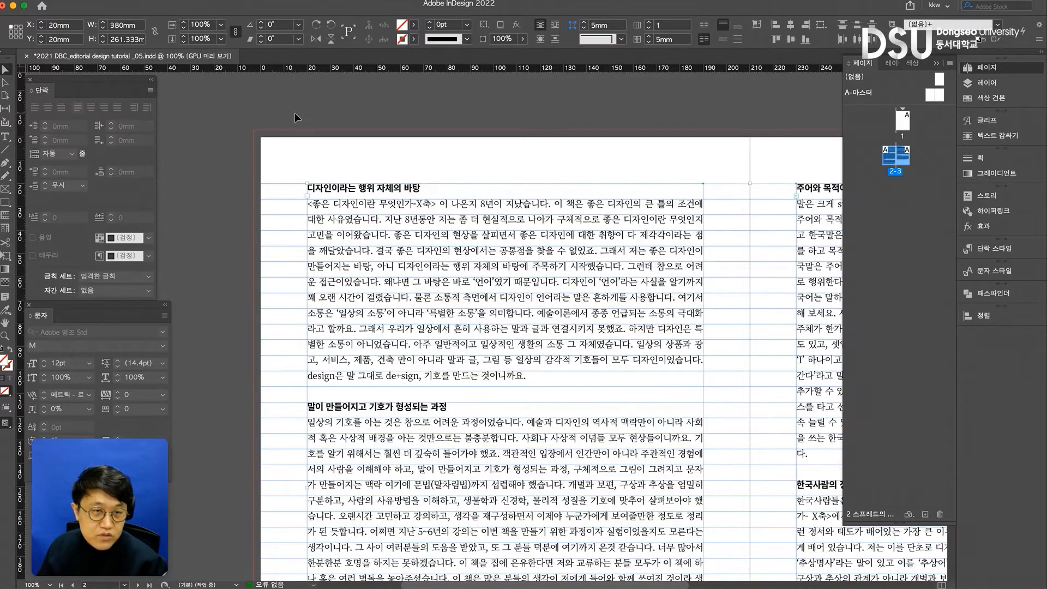
# - Try the grid alignments 전각 상자 위쪽, 로마자 기준선 and 전각 상자 아래쪽 in turn with no text selected
pyautogui.click(151, 90)
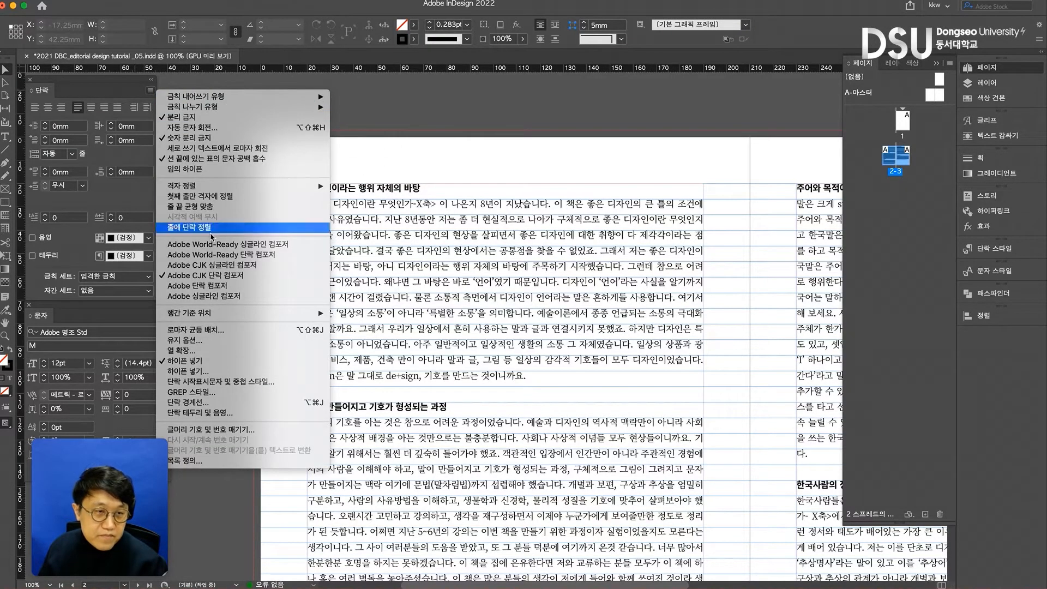
pyautogui.moveTo(212, 190)
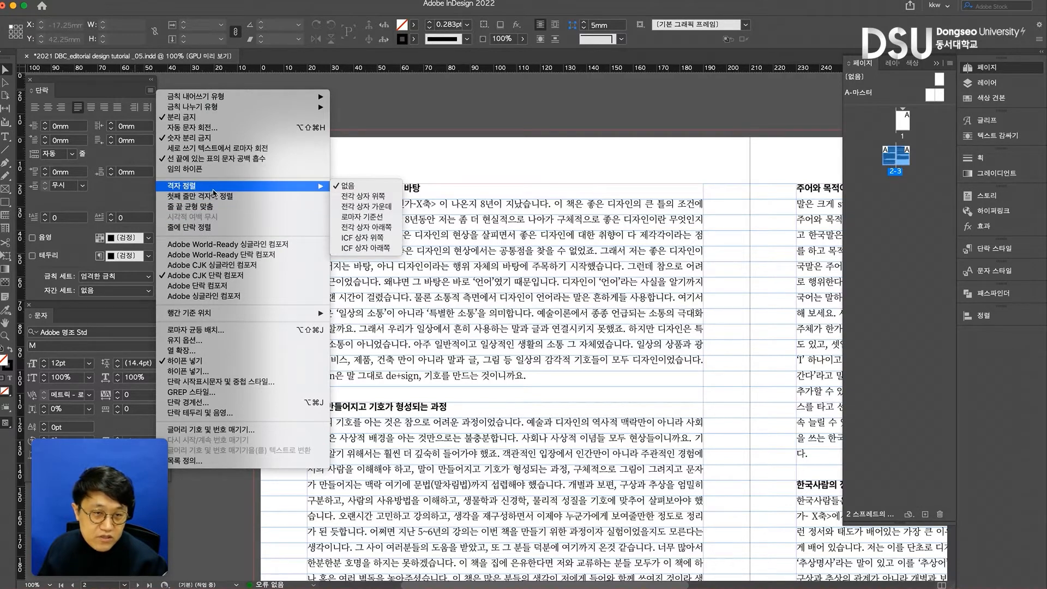
pyautogui.click(367, 200)
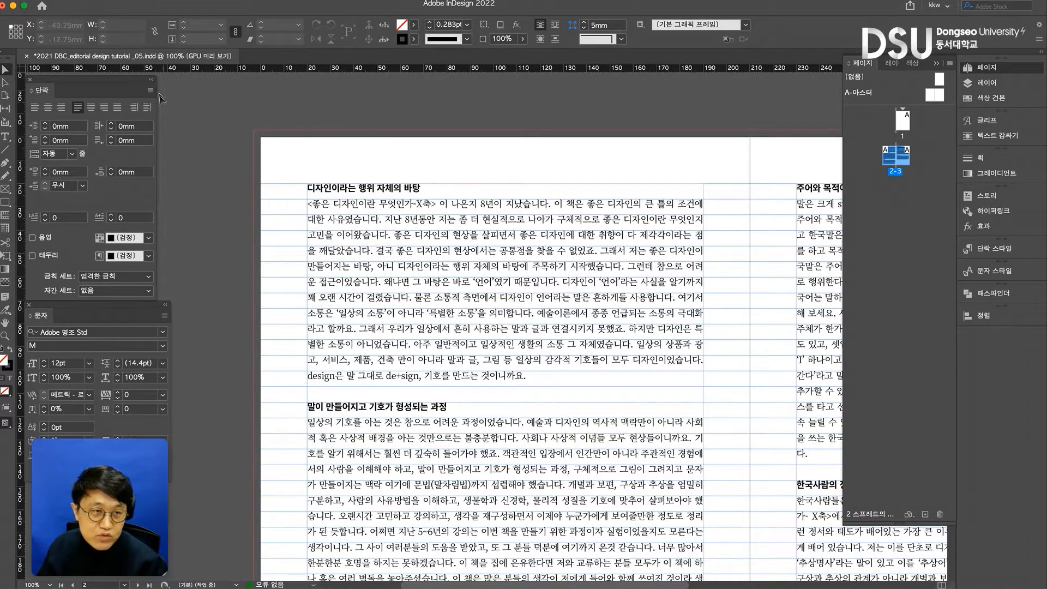
pyautogui.click(150, 91)
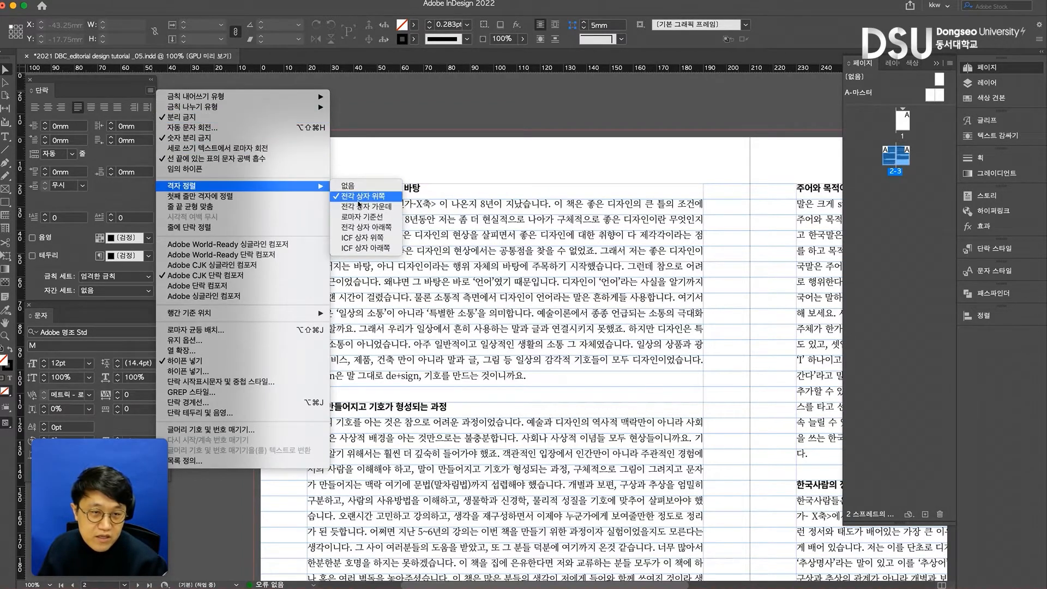
pyautogui.click(366, 217)
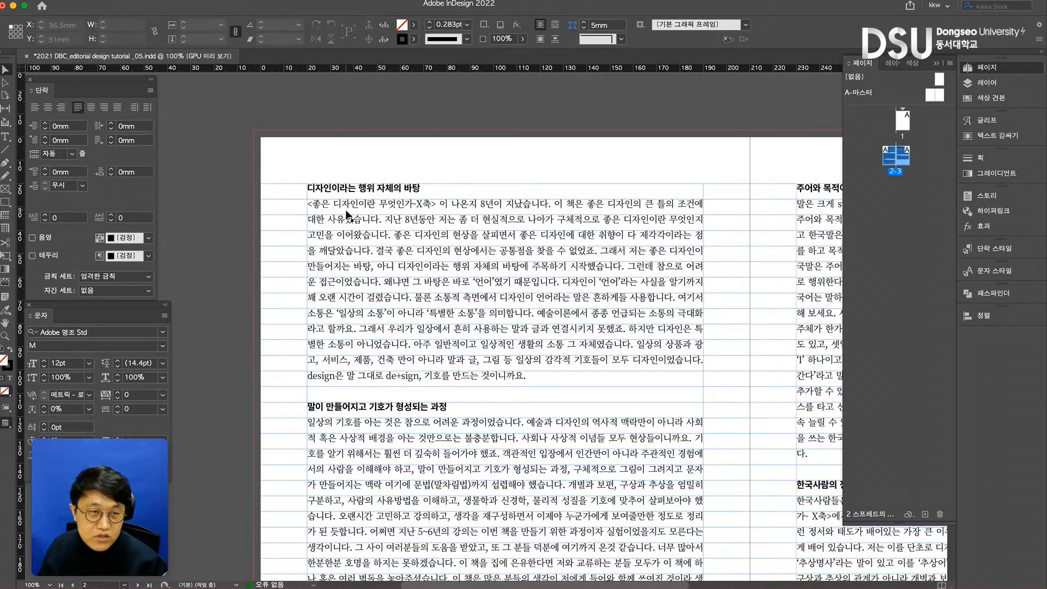
pyautogui.click(150, 89)
pyautogui.moveTo(257, 188)
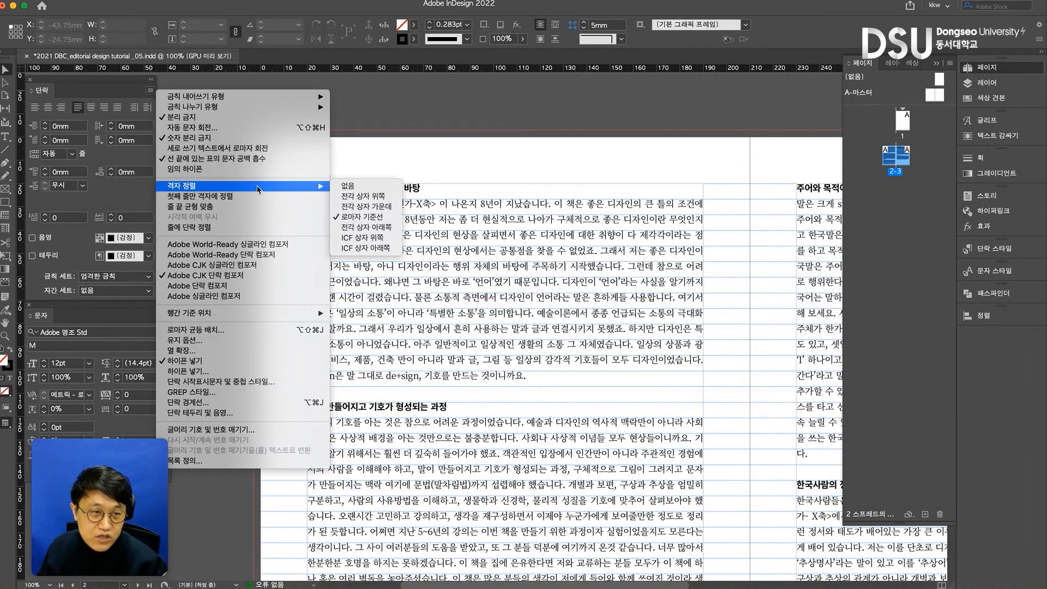
pyautogui.click(376, 228)
pyautogui.doubleClick(376, 232)
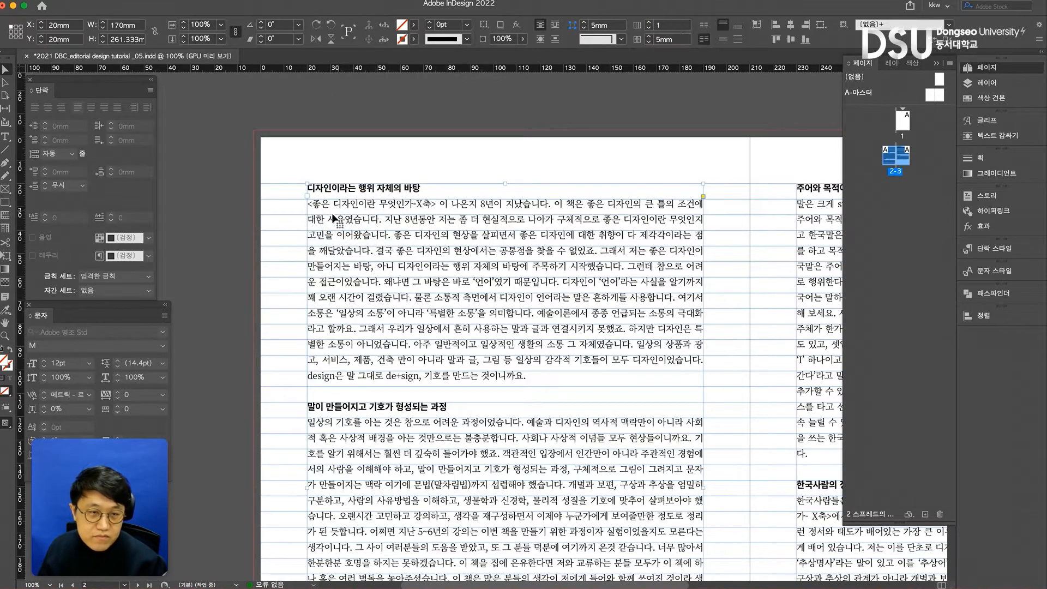
# - Align the entire threaded text to the baseline grid with 전각 상자 아래쪽 (em box bottom)
pyautogui.tripleClick(422, 219)
pyautogui.press('super+a')
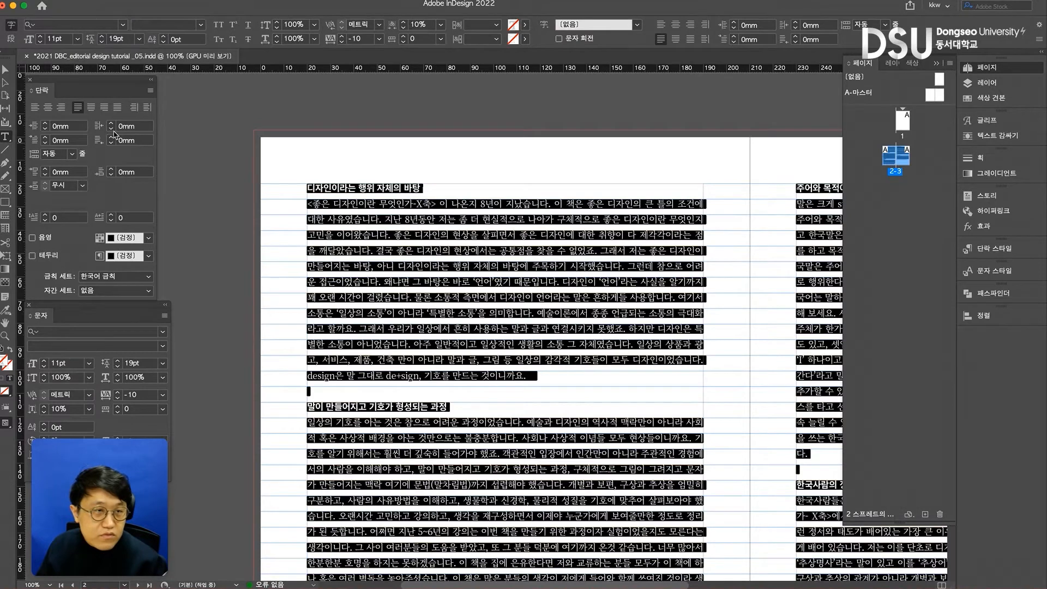
pyautogui.click(150, 90)
pyautogui.moveTo(220, 187)
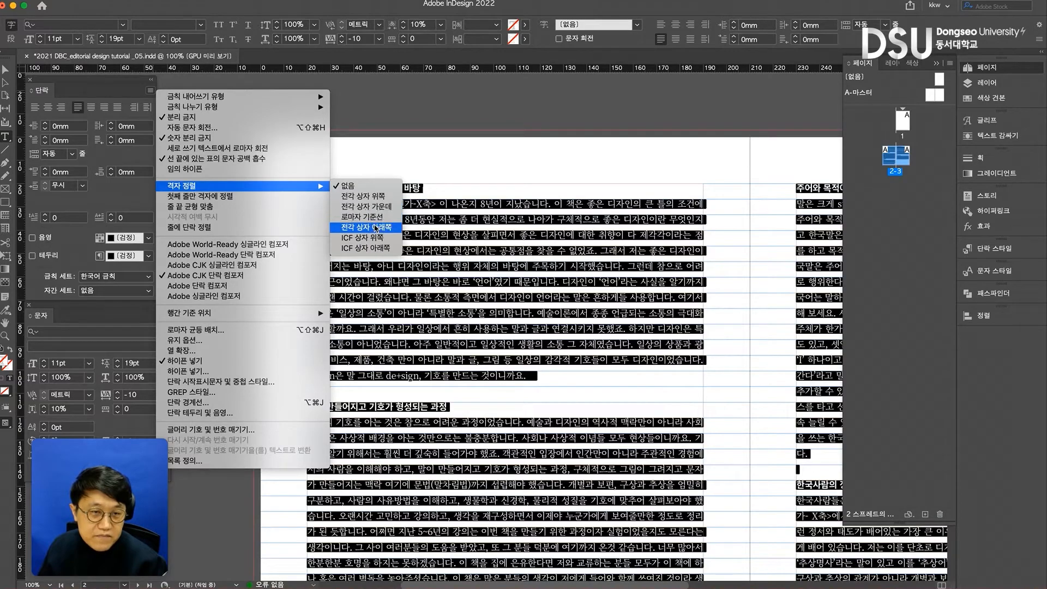
pyautogui.click(375, 226)
pyautogui.click(485, 241)
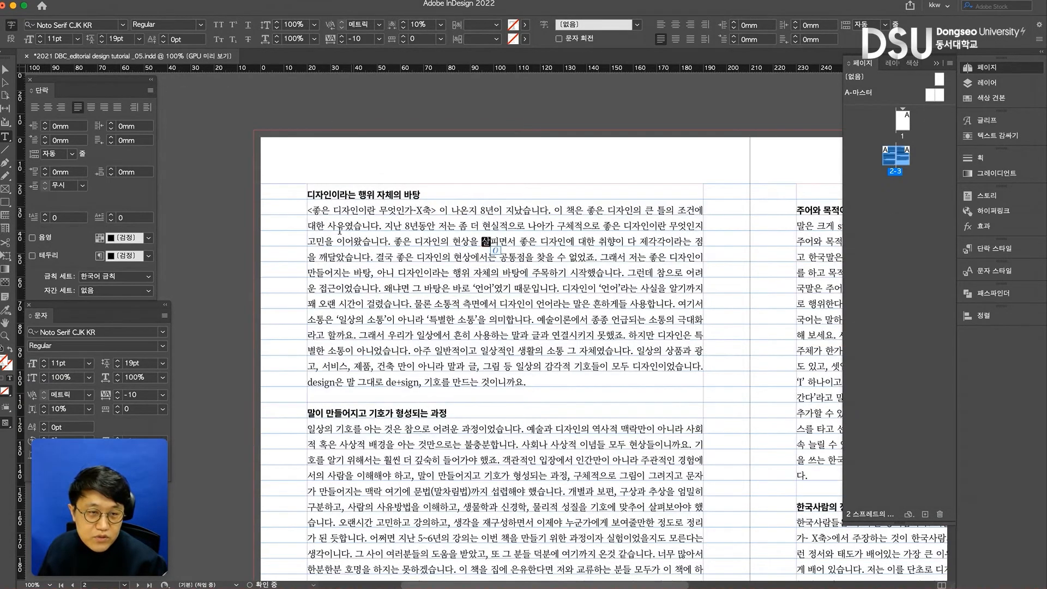
# - Try aligning the entire threaded text to the baseline grid with 로마자 기준선 (Roman baseline)
pyautogui.press('super+a')
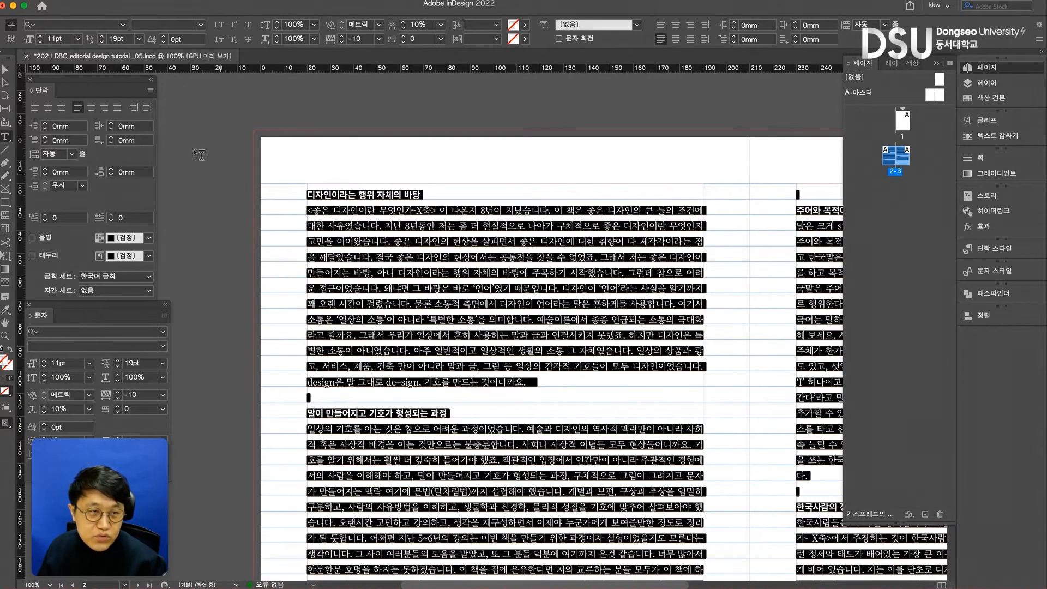
pyautogui.click(150, 91)
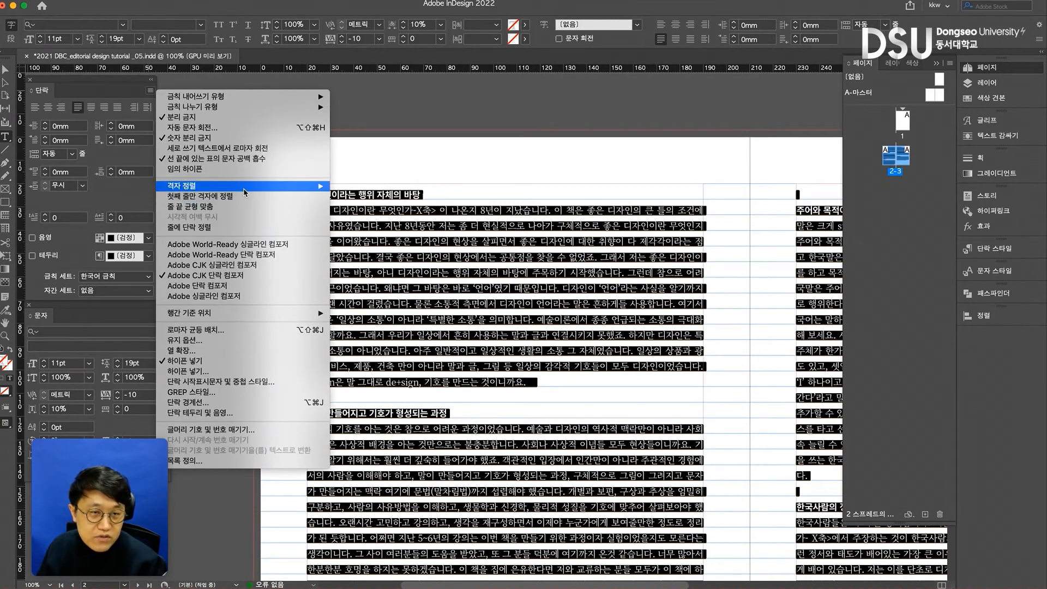
pyautogui.moveTo(246, 191)
pyautogui.click(355, 218)
pyautogui.click(353, 220)
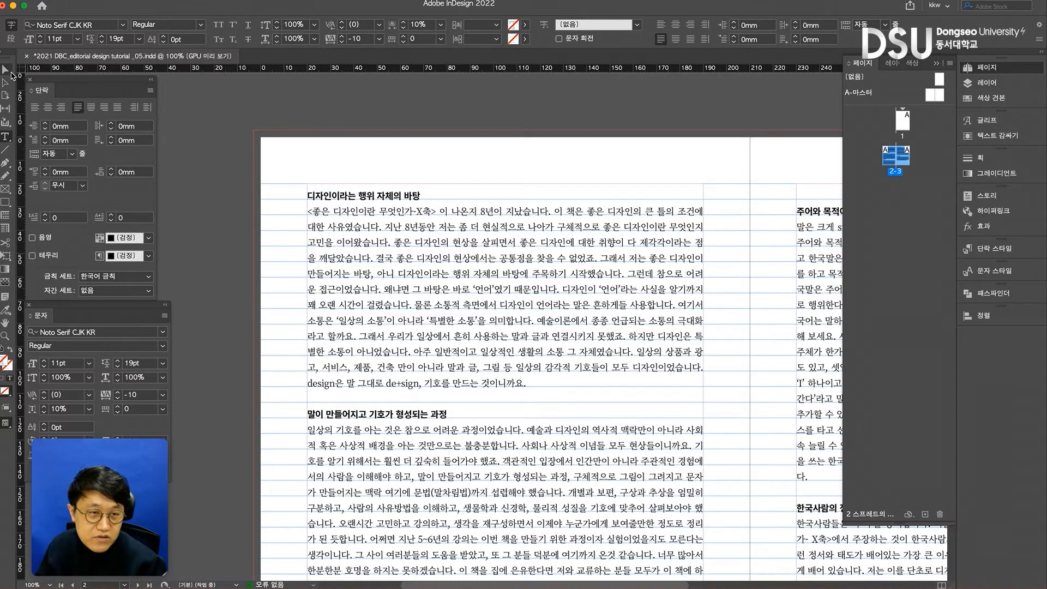
# - Align the entire threaded text to the baseline grid with 전각 상자 위쪽 (em box top)
pyautogui.press('super+a')
pyautogui.click(150, 90)
pyautogui.moveTo(305, 186)
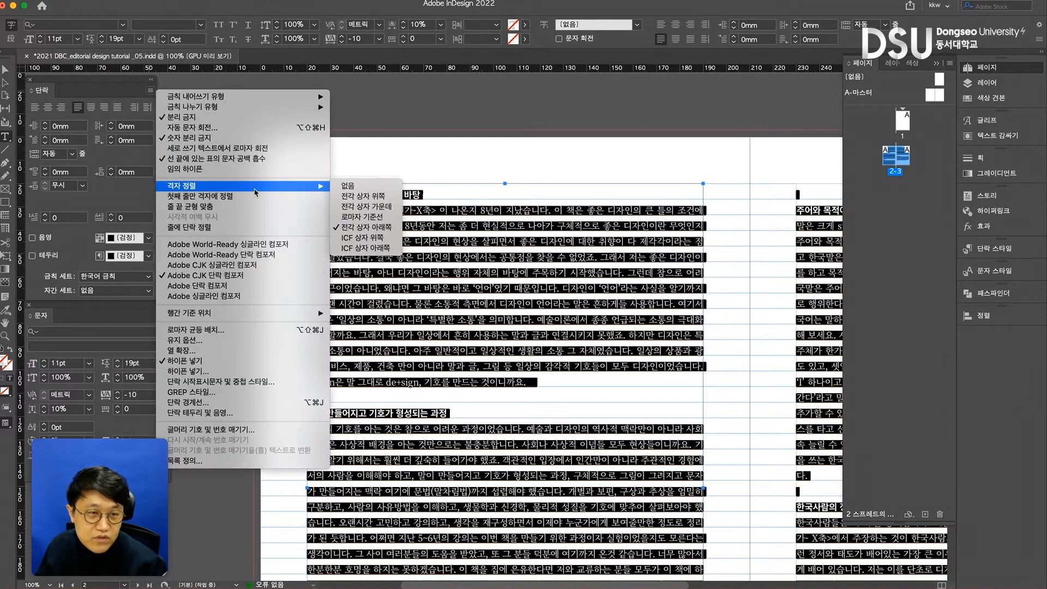
pyautogui.click(354, 199)
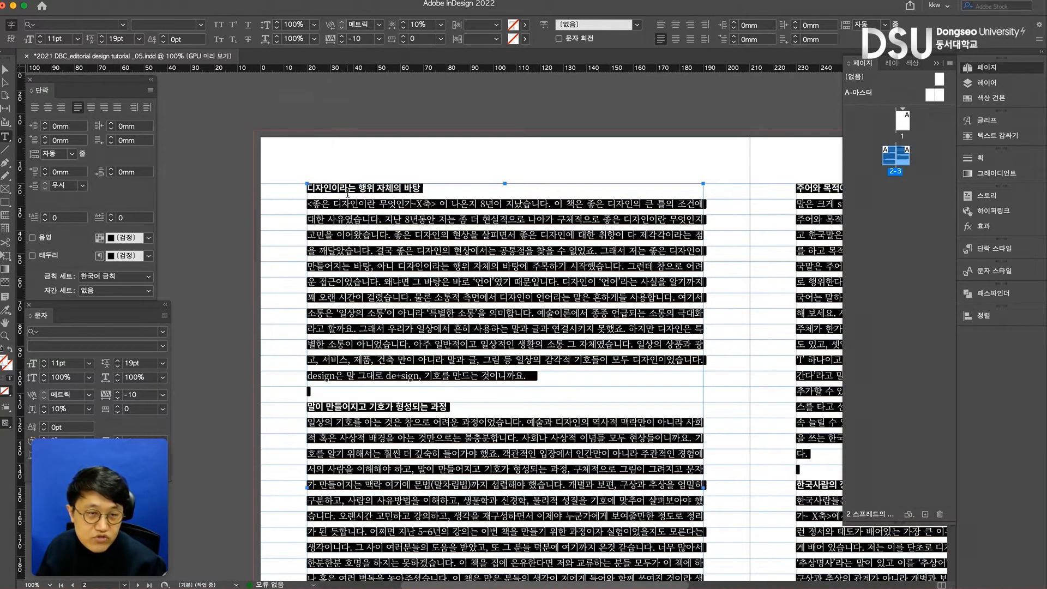
pyautogui.click(6, 71)
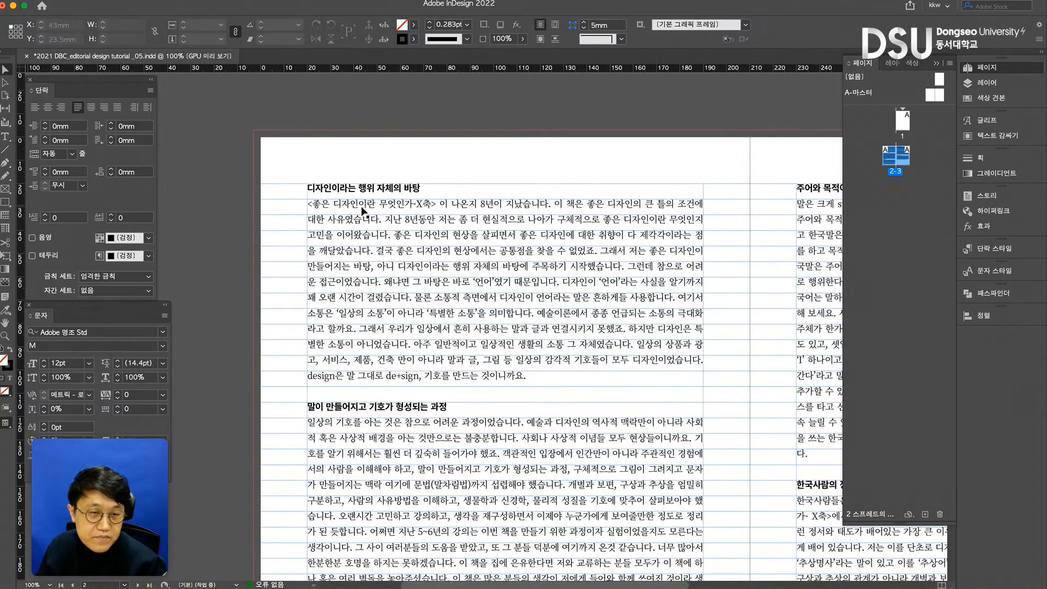
# - Try 20 pt leading on the entire threaded text, toggling it against 19 pt
pyautogui.doubleClick(369, 275)
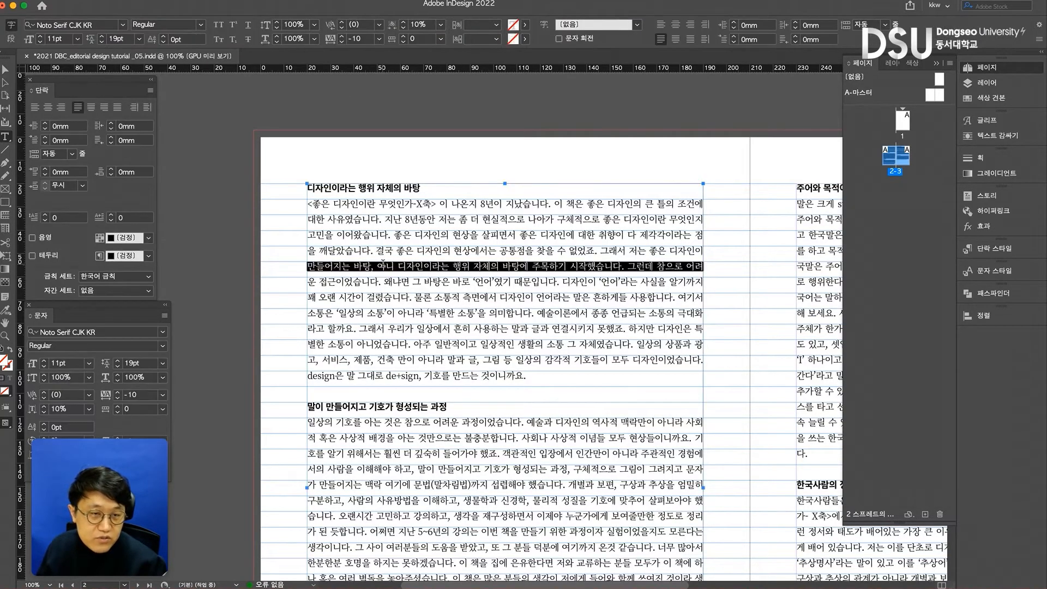
pyautogui.hotkey('ctrl', 'a')
pyautogui.click(118, 361)
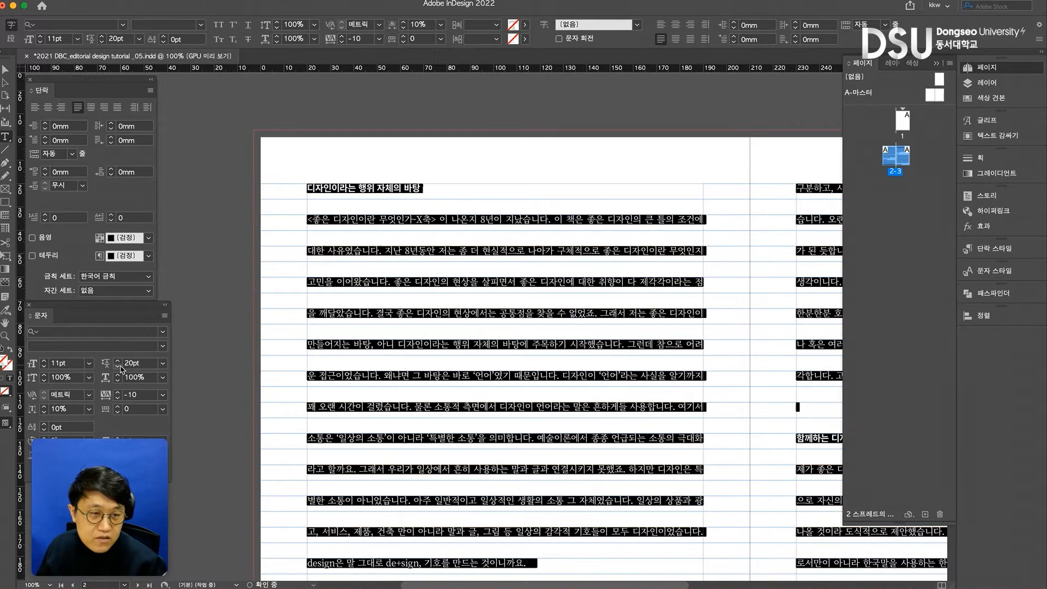
pyautogui.click(117, 366)
pyautogui.click(118, 360)
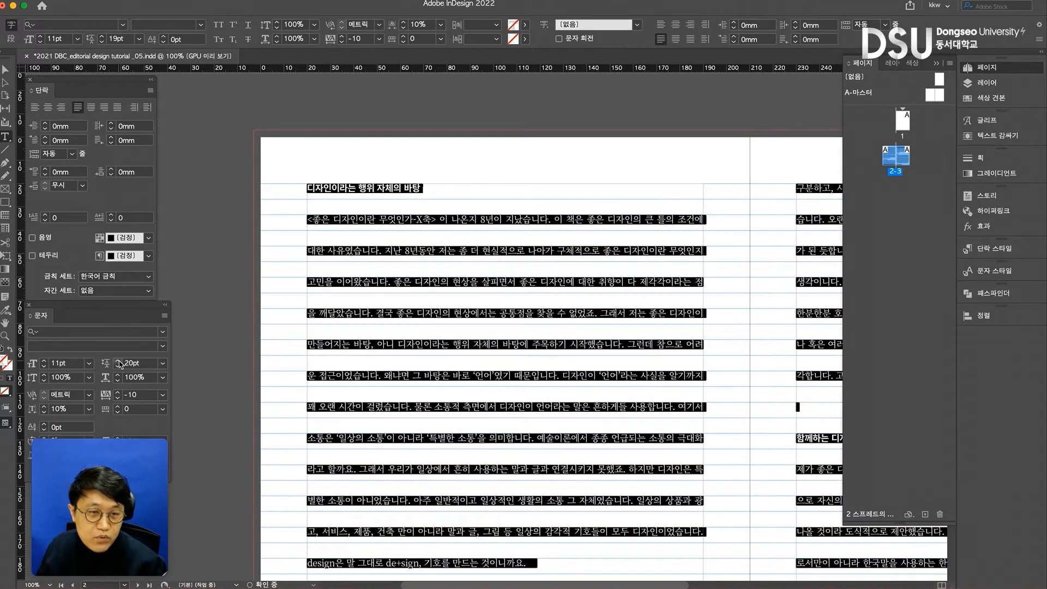
pyautogui.click(328, 202)
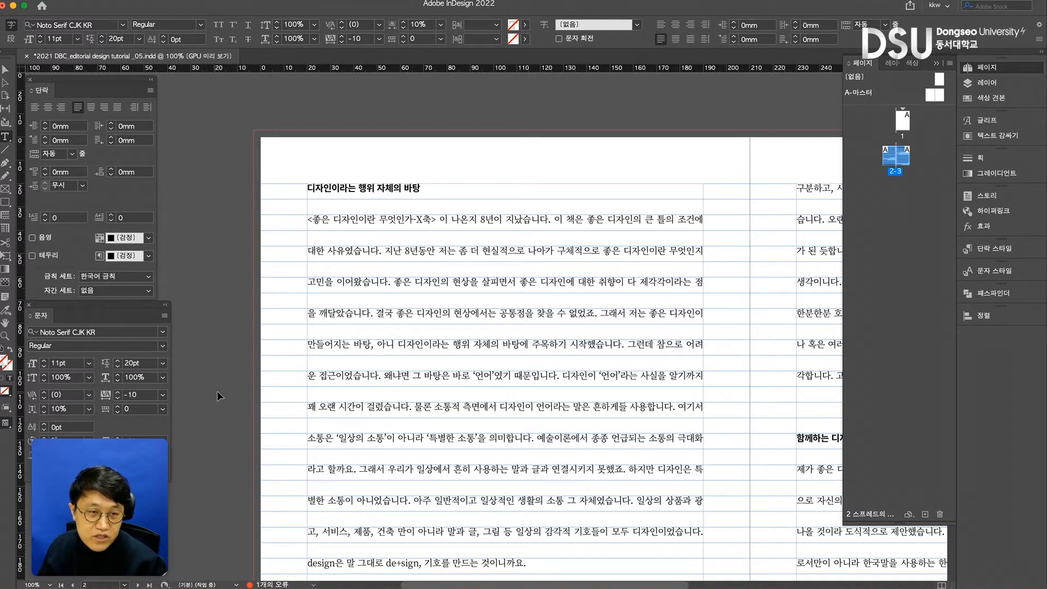
# - Try reducing the leading of the entire threaded text to 17 pt
pyautogui.hotkey('ctrl', 'a')
pyautogui.click(117, 366)
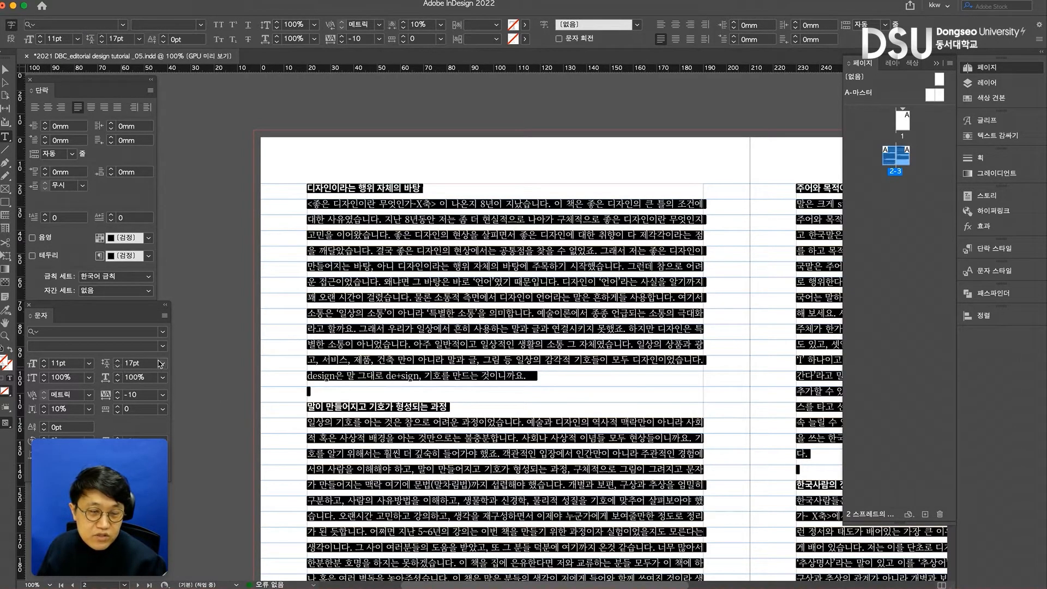
pyautogui.click(375, 187)
pyautogui.hotkey('ctrl', 'a')
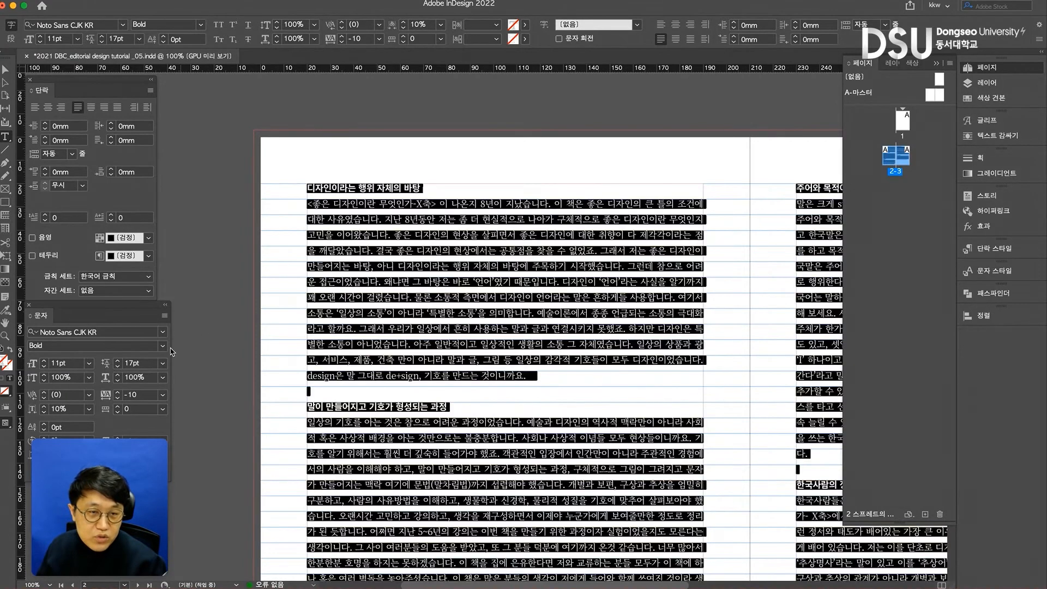
# - Try raising the leading of the entire threaded text step by step up to 24 pt
pyautogui.click(118, 361)
pyautogui.click(117, 360)
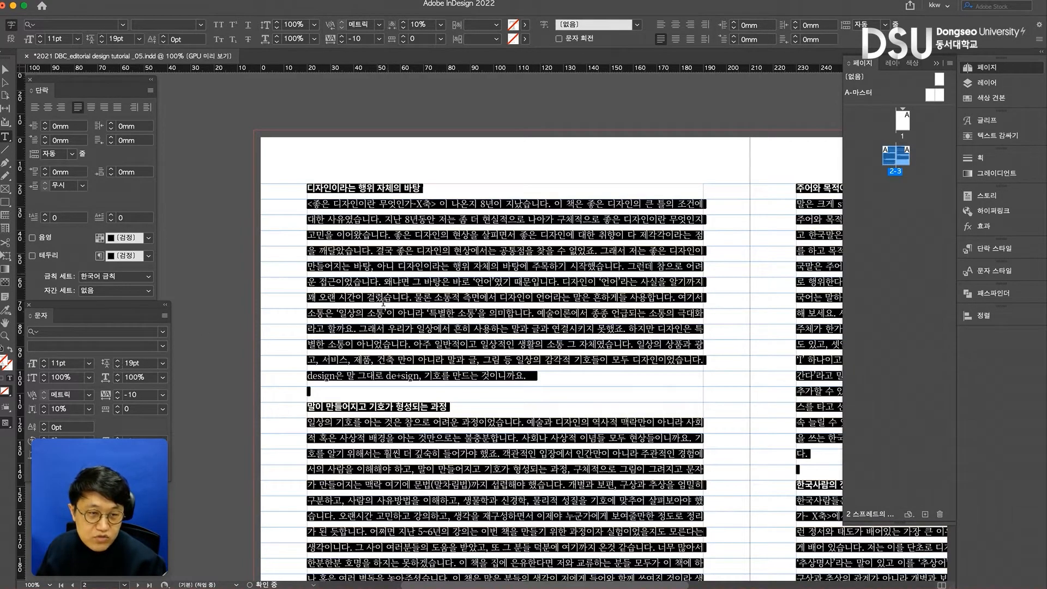
pyautogui.click(118, 361)
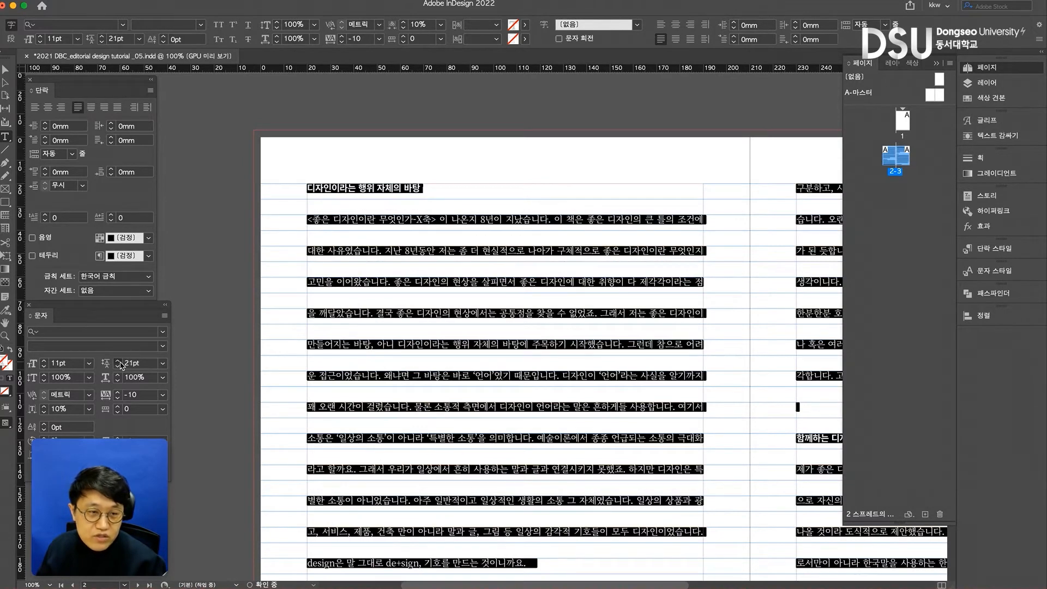
pyautogui.click(119, 360)
pyautogui.click(328, 239)
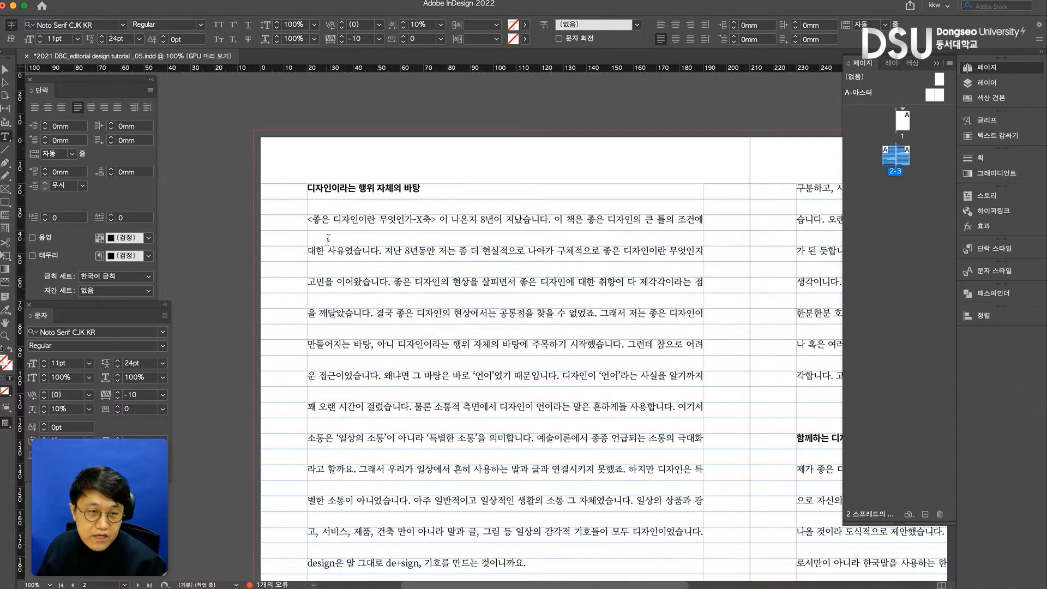
# - Set the leading of the entire threaded text to 19 pt
pyautogui.hotkey('ctrl', 'a')
pyautogui.click(139, 363)
pyautogui.write('1')
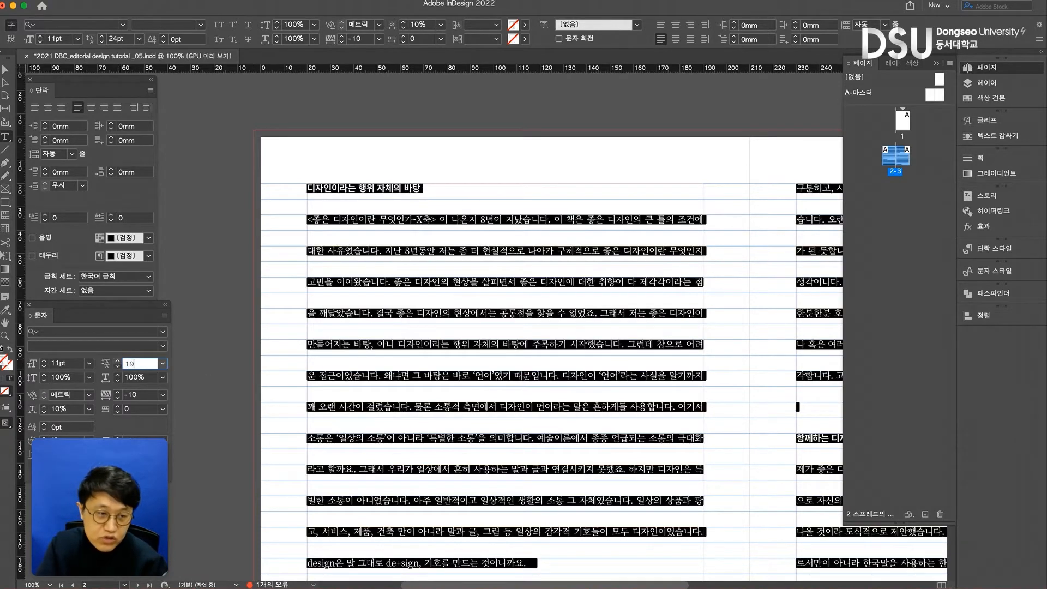
pyautogui.press('Return')
pyautogui.click(616, 211)
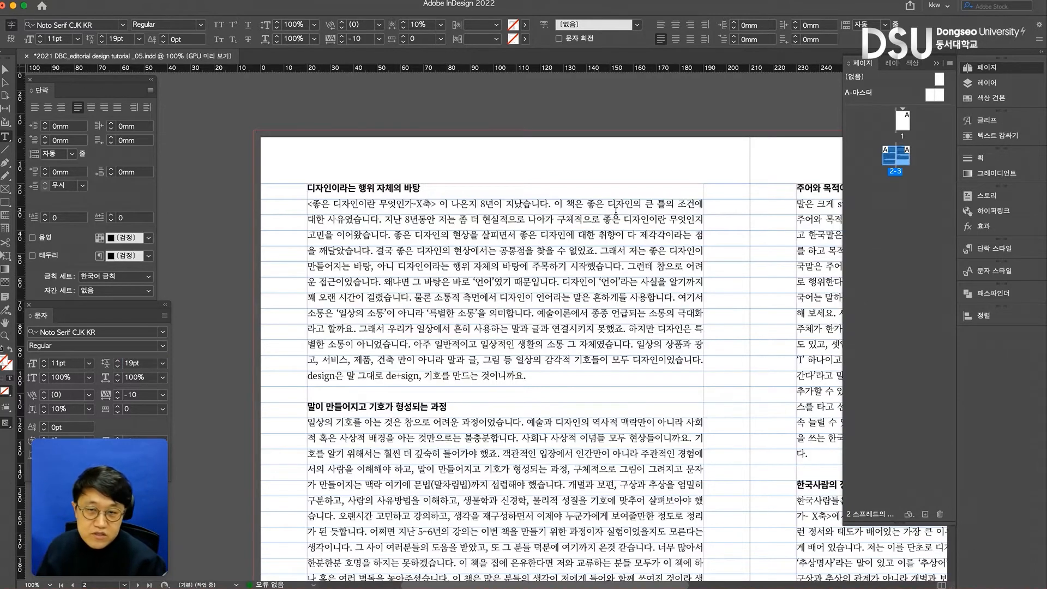
# - Try shifting page 3's text frame vertically to Y 21.667 mm and 17.833 mm, and return it to Y 20 mm
pyautogui.click(6, 69)
pyautogui.moveTo(812, 292); pyautogui.dragTo(812, 295)
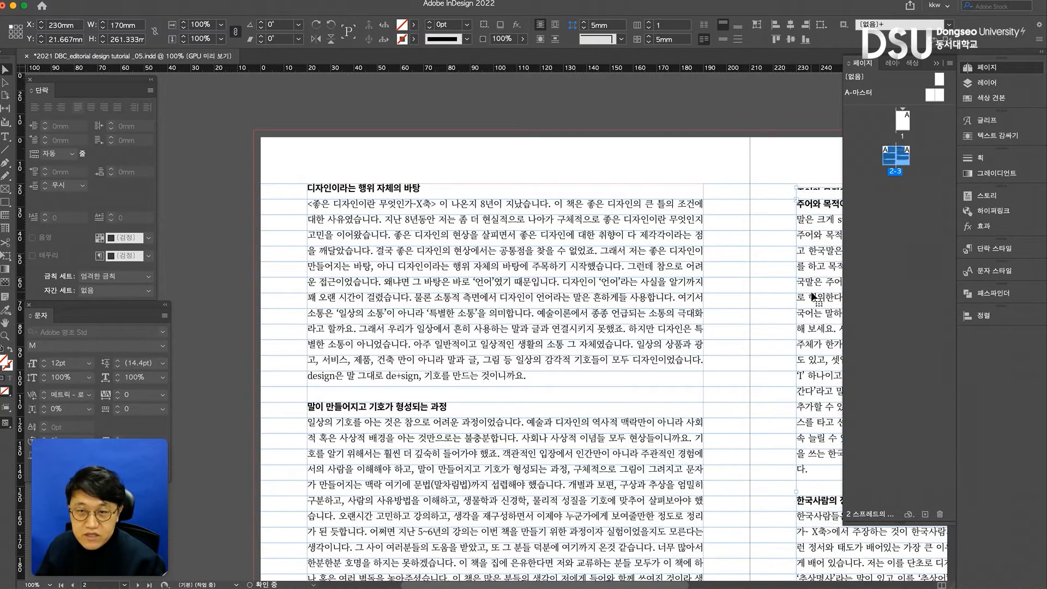
pyautogui.click(770, 303)
pyautogui.hscroll(5, 771, 288)
pyautogui.moveTo(773, 271); pyautogui.dragTo(770, 265)
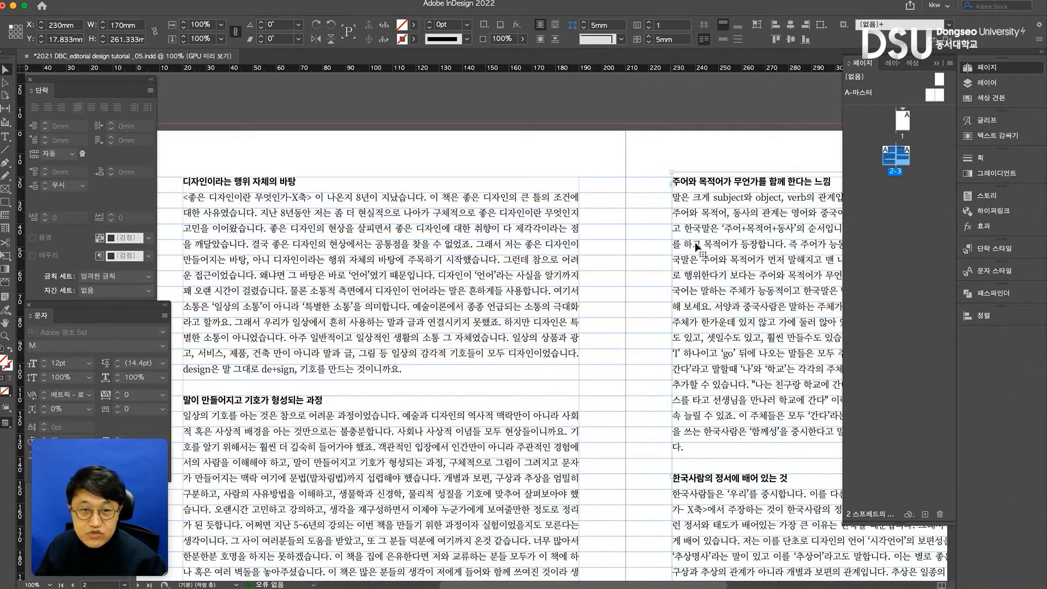
pyautogui.moveTo(734, 211); pyautogui.dragTo(733, 216)
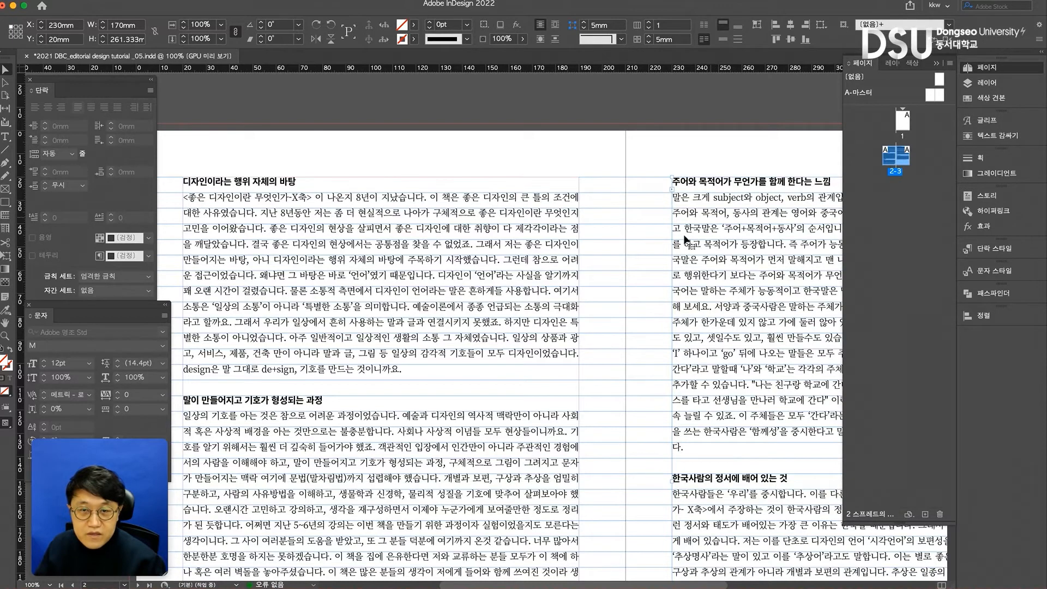
pyautogui.click(589, 247)
# - Set the grid alignment to 전각 상자 위쪽 (em box top) with no text selected
pyautogui.hscroll(-3, 589, 246)
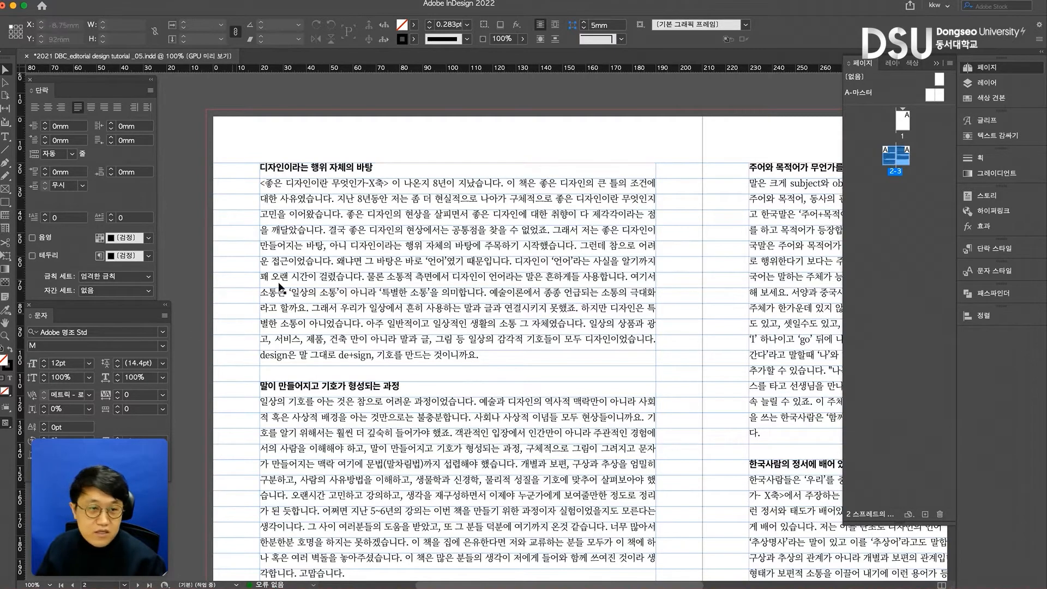
pyautogui.click(150, 91)
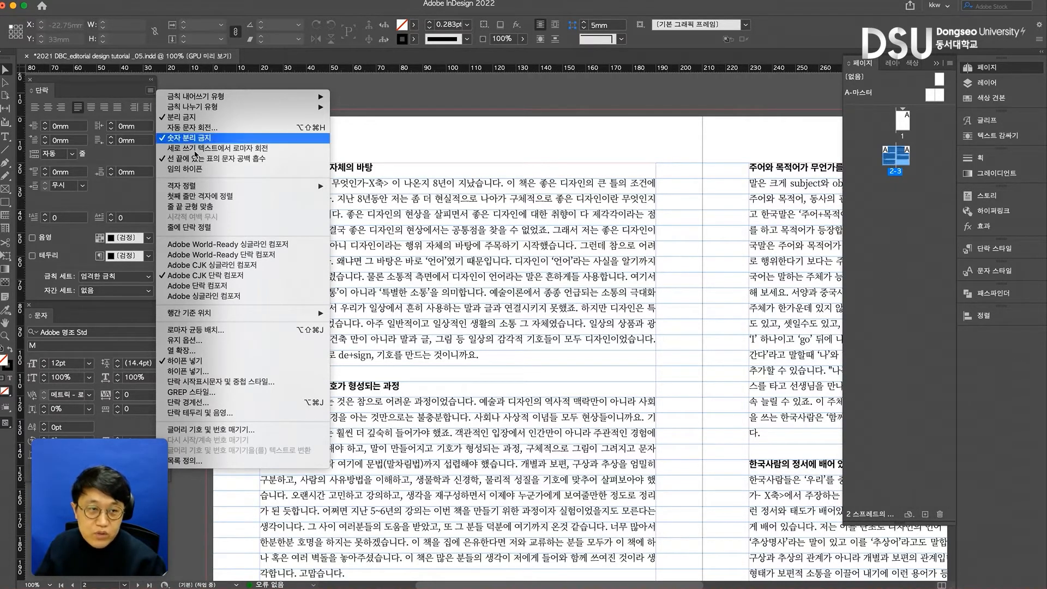
pyautogui.moveTo(284, 186)
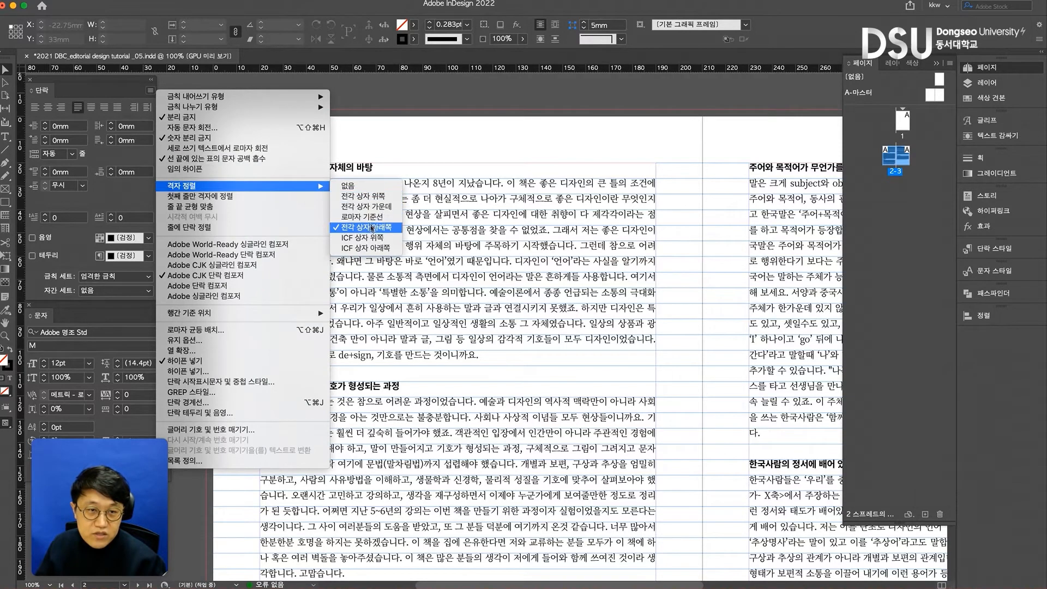
pyautogui.click(371, 197)
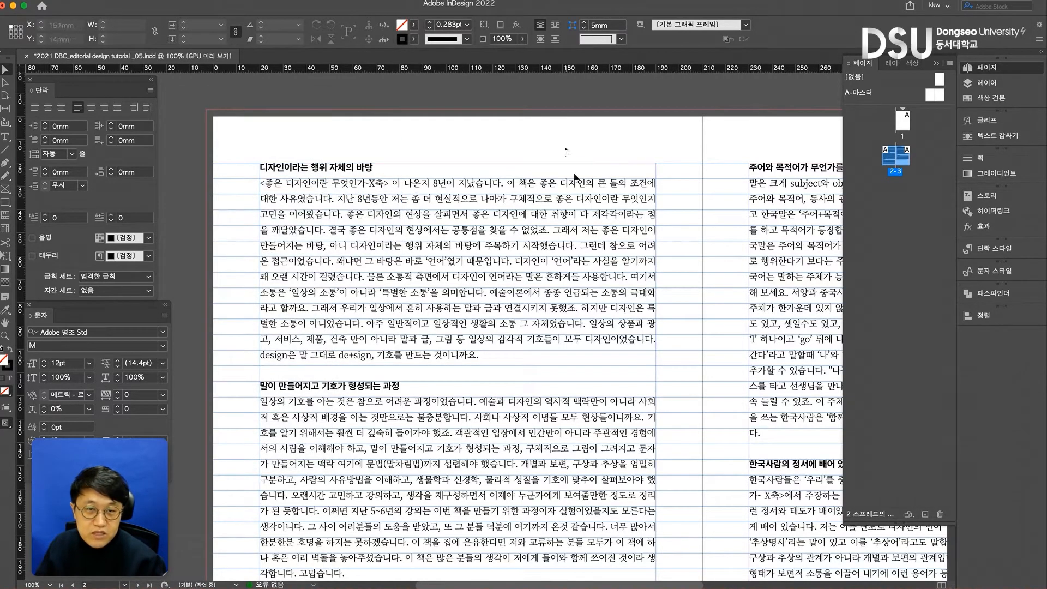
pyautogui.click(589, 223)
pyautogui.click(711, 217)
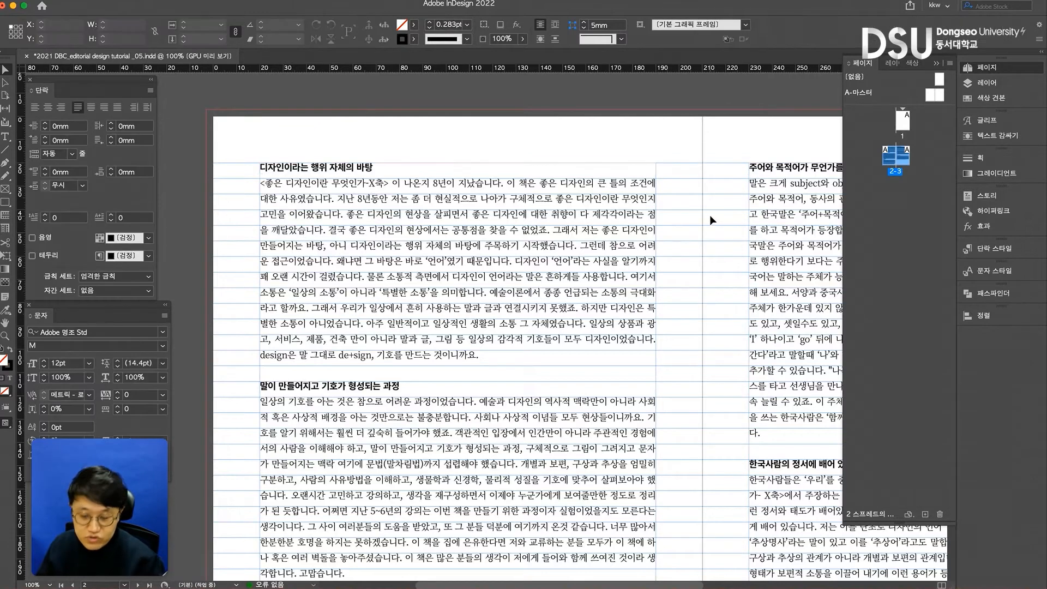
pyautogui.press('super+0')
pyautogui.moveTo(624, 212); pyautogui.dragTo(512, 213)
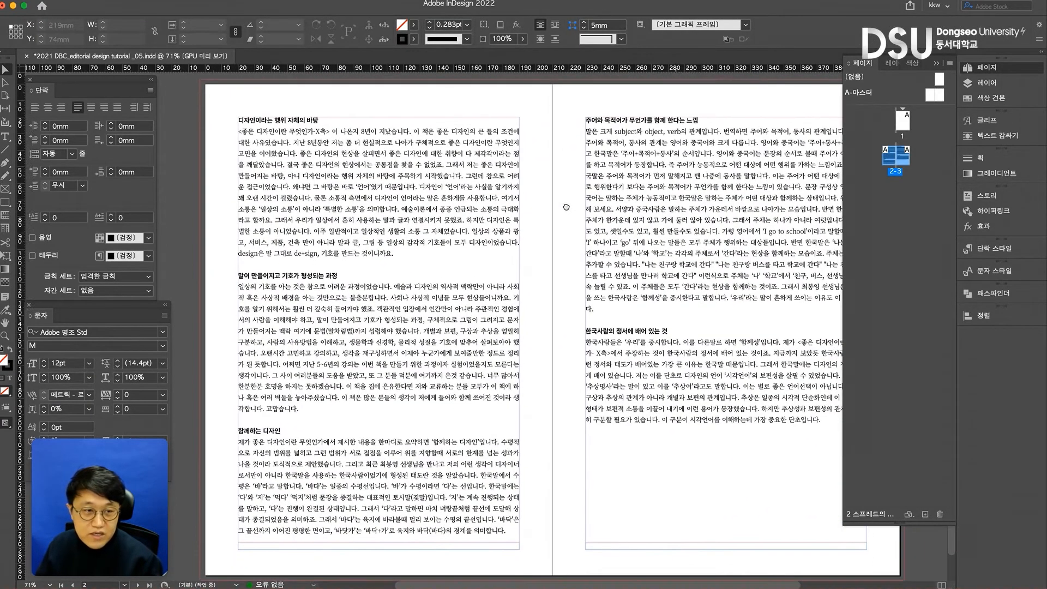